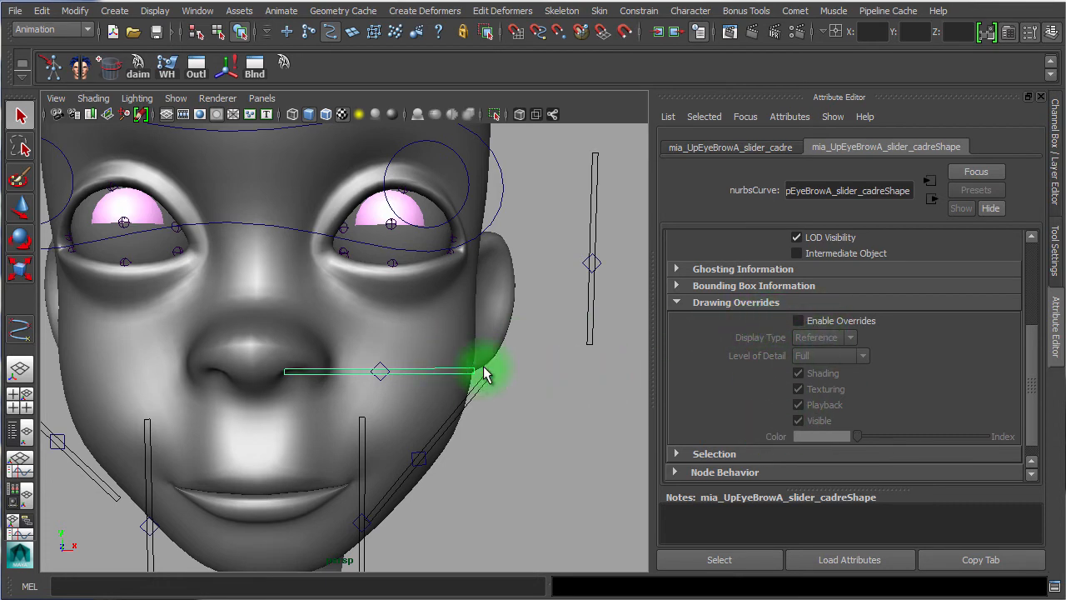
# Step: Shorten the horizontal slider frame beside the nose by scaling in the control vertices at both of its ends
pyautogui.moveTo(527, 377); pyautogui.dragTo(454, 382, button='right')
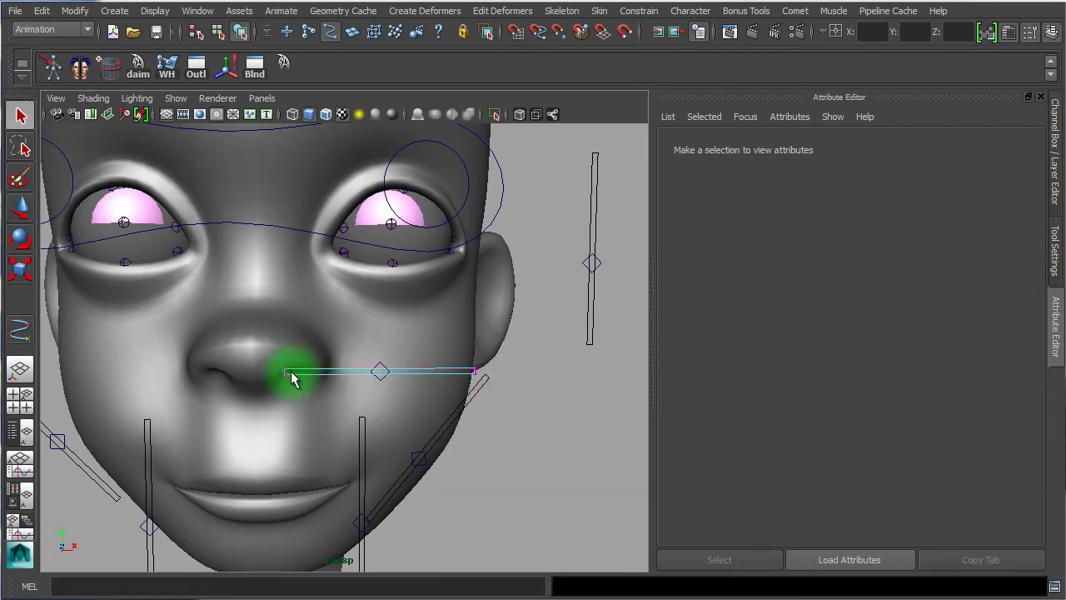
pyautogui.click(283, 372)
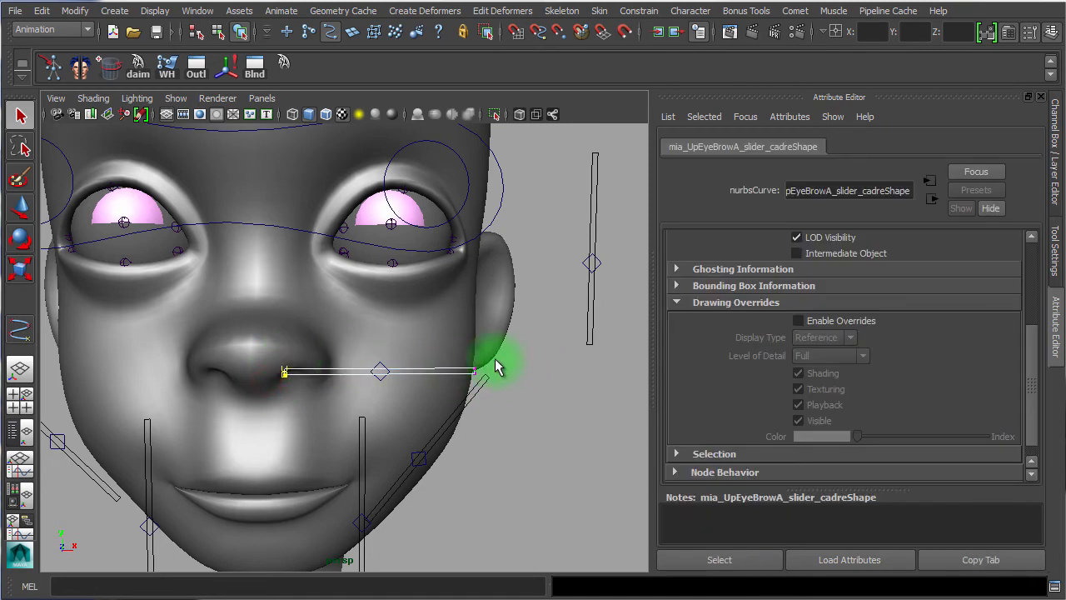
pyautogui.press('w')
pyautogui.press('e')
pyautogui.press('r')
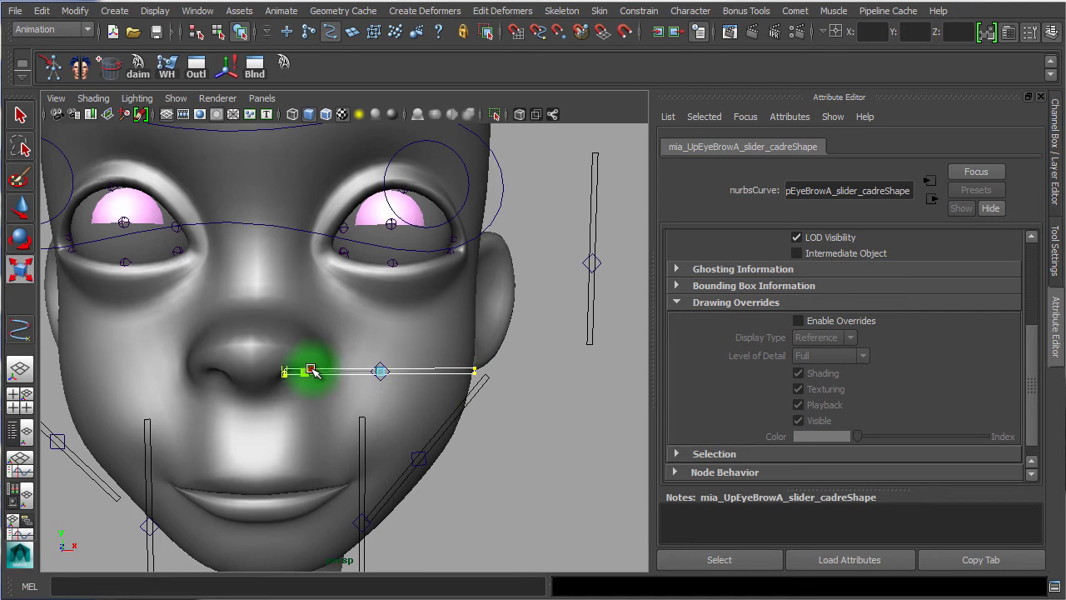
pyautogui.moveTo(309, 369); pyautogui.dragTo(330, 371)
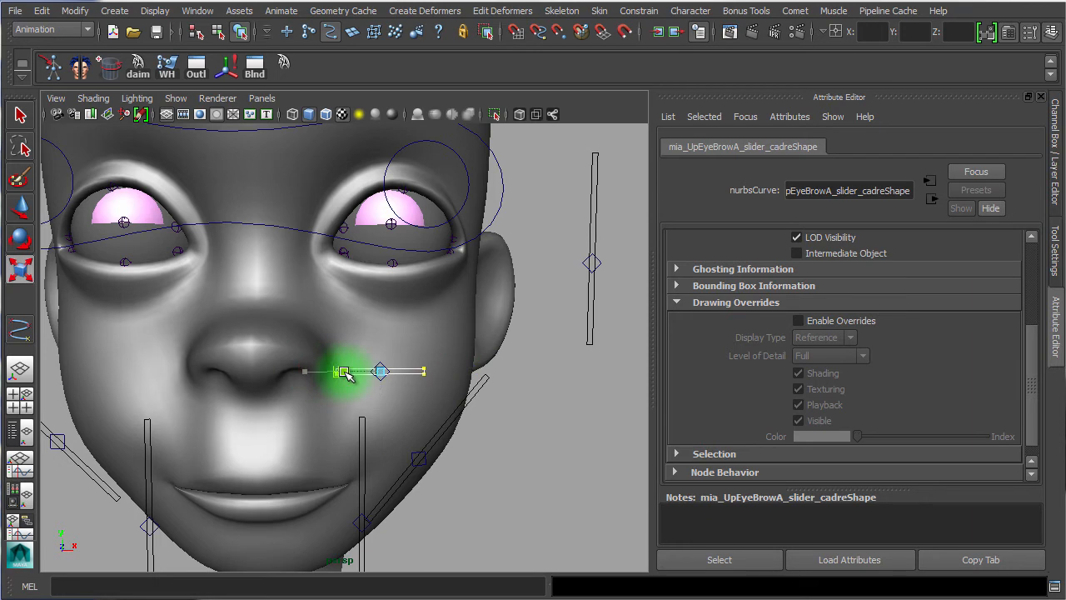
pyautogui.click(380, 372)
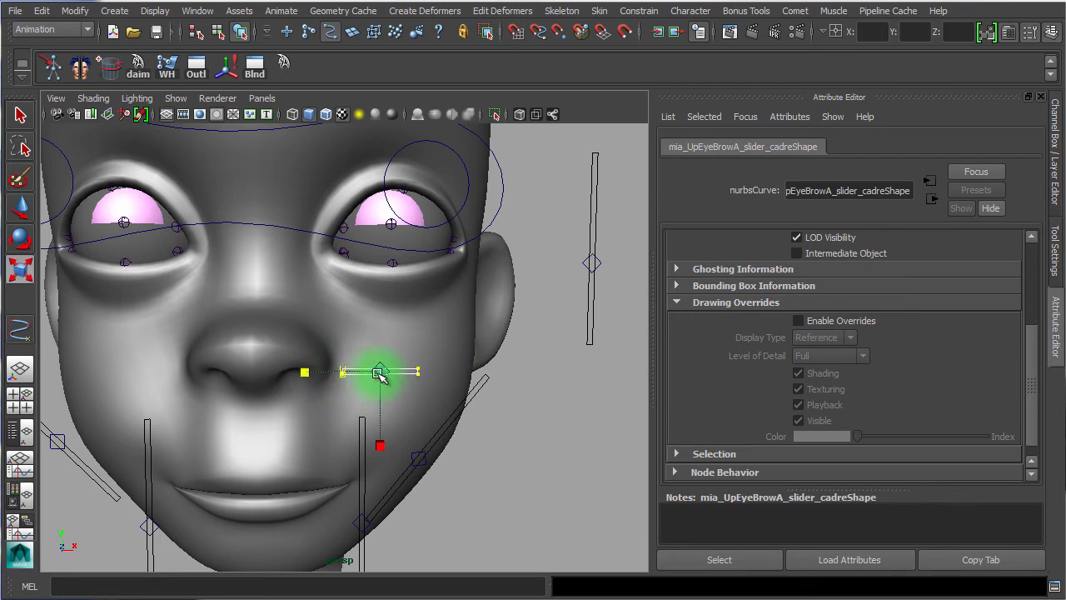
# Step: Return the shortened frame to object selection, select its parent slider group, and position it beside the nostril in the front view
pyautogui.click(580, 458)
pyautogui.moveTo(411, 375); pyautogui.dragTo(454, 350, button='right')
pyautogui.click(404, 373)
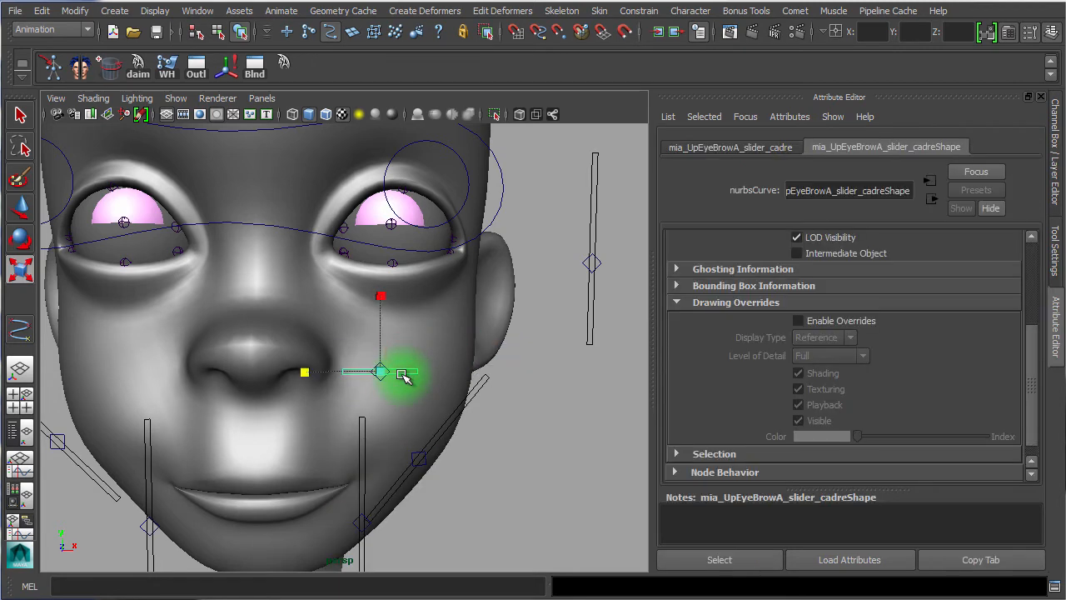
pyautogui.click(20, 403)
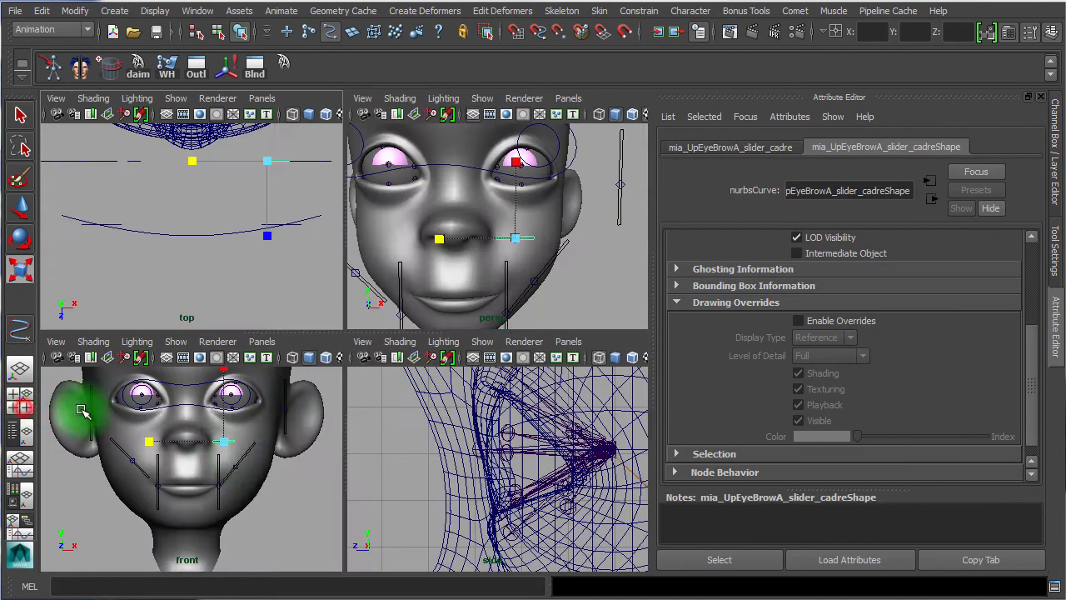
pyautogui.press('space')
pyautogui.keyDown('alt'); pyautogui.moveTo(242, 419); pyautogui.dragTo(478, 480, button='right'); pyautogui.keyUp('alt')
pyautogui.keyDown('alt'); pyautogui.moveTo(462, 420); pyautogui.dragTo(444, 479, button='middle'); pyautogui.keyUp('alt')
pyautogui.press('Up')
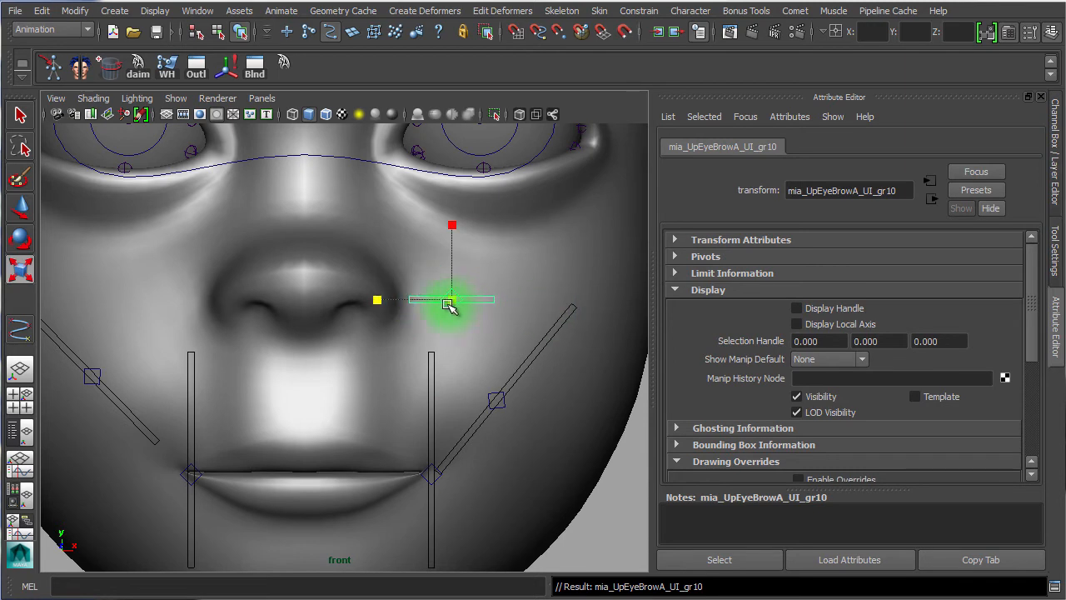
pyautogui.press('w')
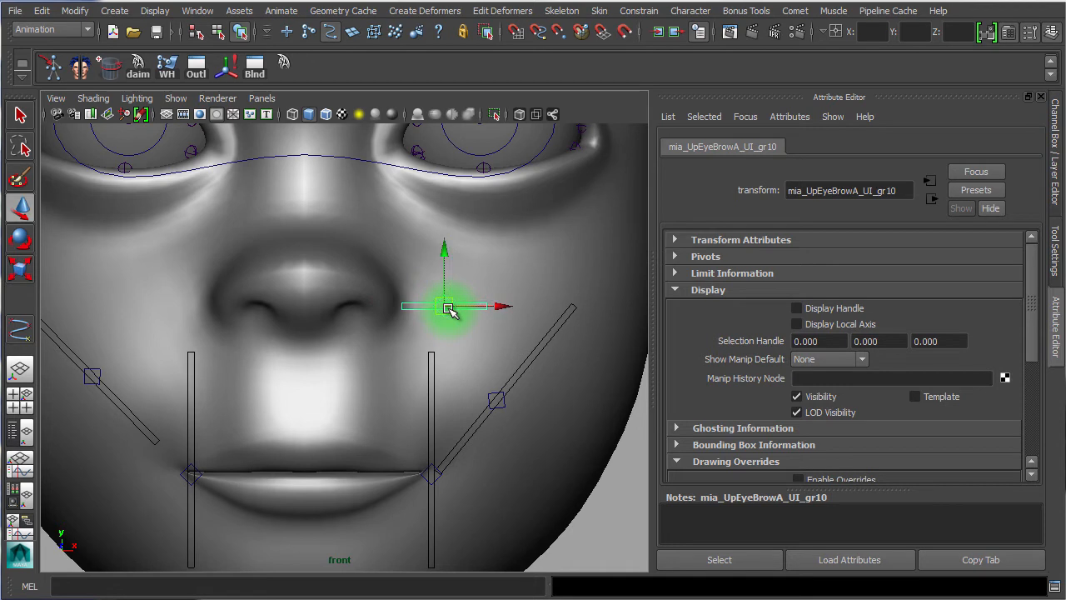
# Step: Duplicate the nose slider group and place the copy on the opposite side of the nose, leaving everything deselected
pyautogui.moveTo(446, 309); pyautogui.dragTo(164, 305)
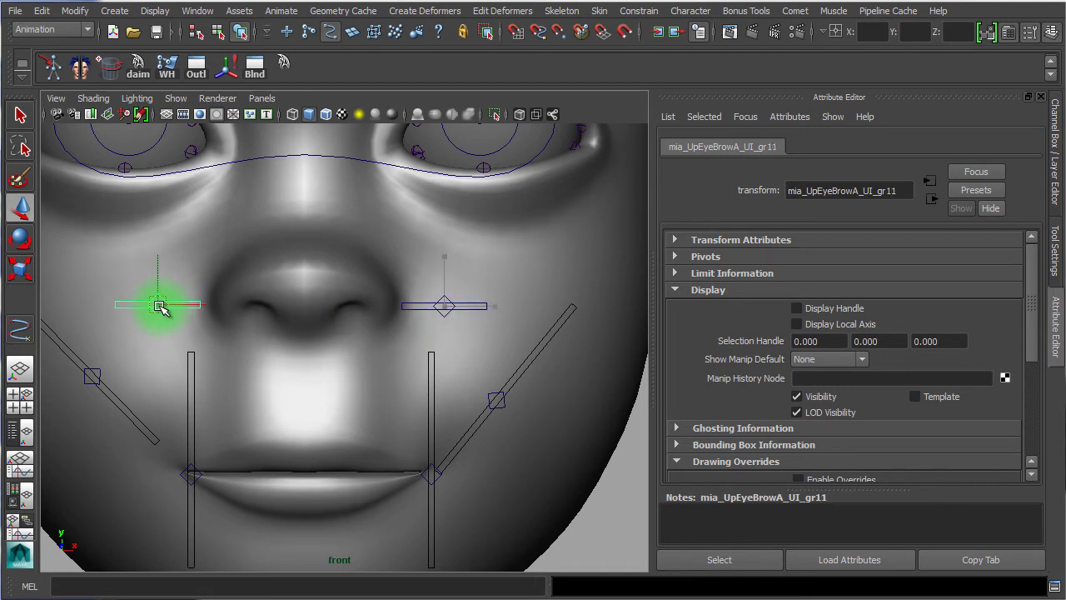
pyautogui.keyDown('alt'); pyautogui.moveTo(231, 317); pyautogui.dragTo(42, 295, button='right'); pyautogui.keyUp('alt')
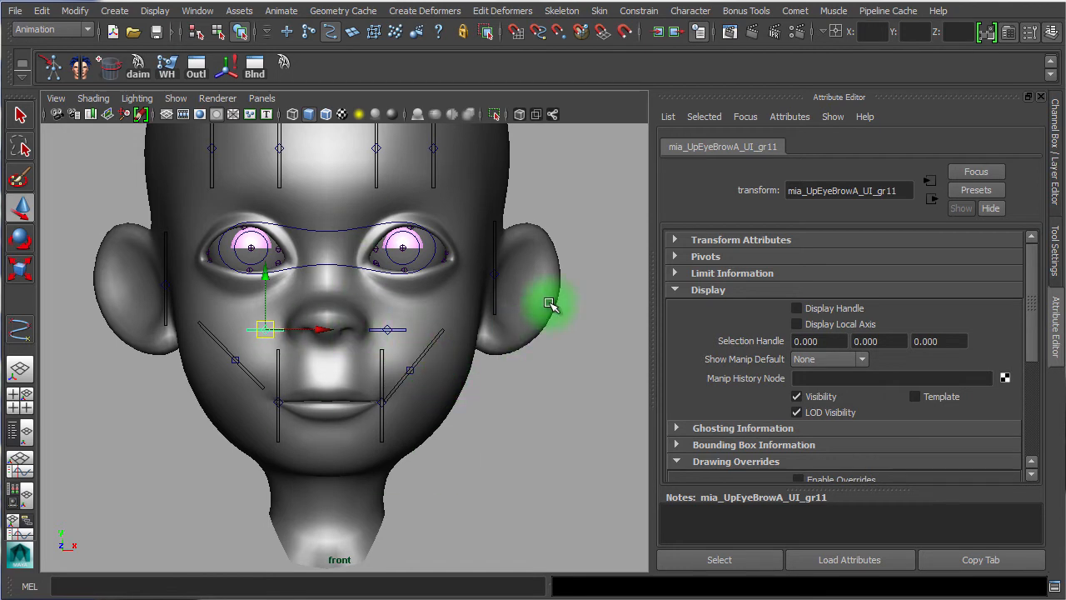
pyautogui.click(165, 284)
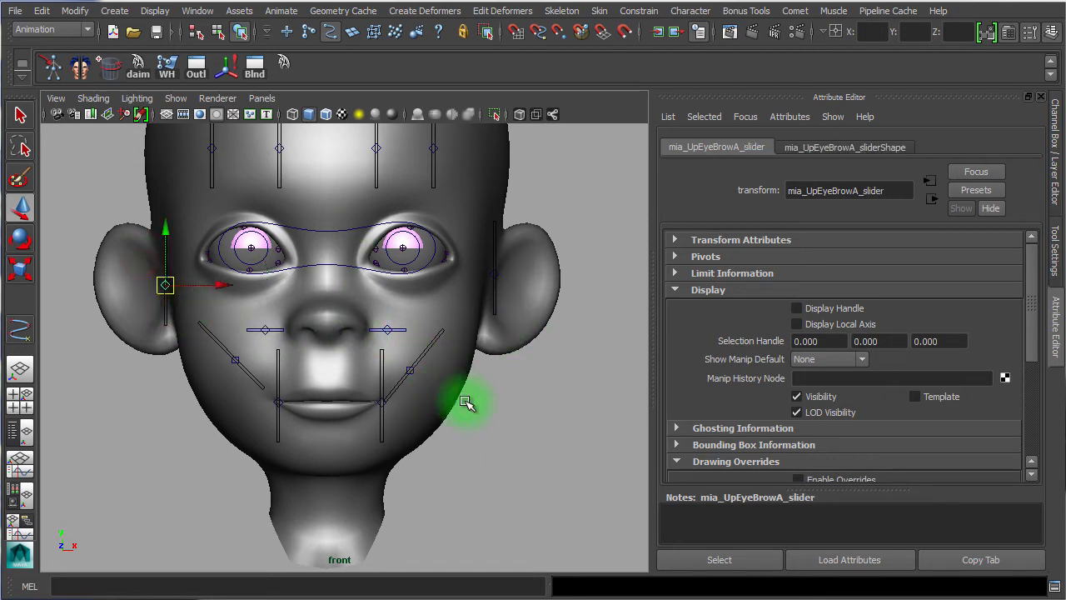
pyautogui.click(561, 436)
pyautogui.keyDown('alt'); pyautogui.moveTo(564, 450); pyautogui.dragTo(380, 393, button='right'); pyautogui.keyUp('alt')
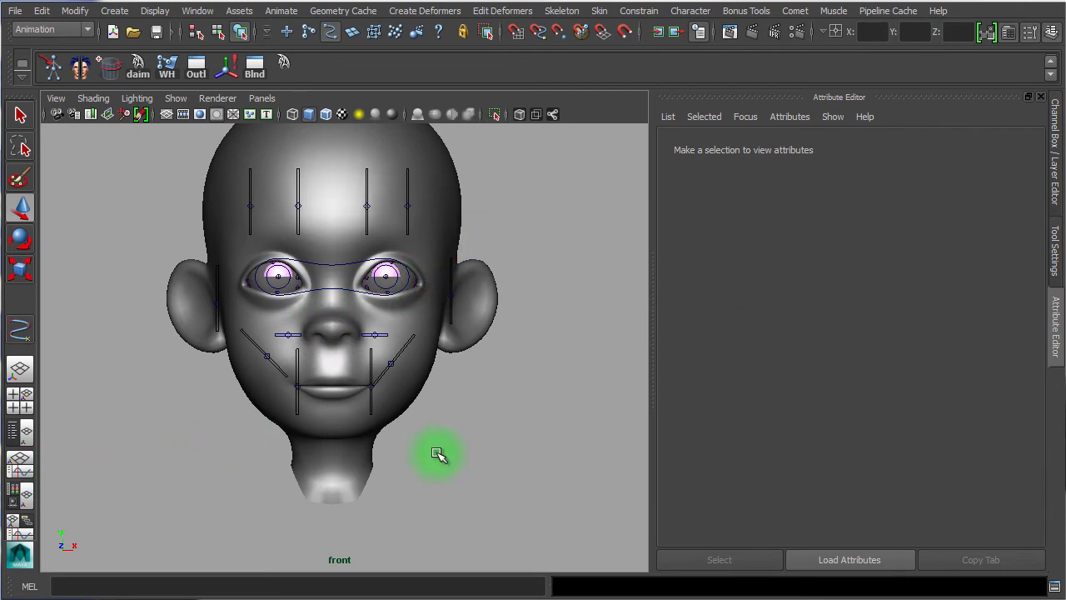
# Step: Select all the mia_UpEyeBrow slider groups in the outliner and combine them into one group
pyautogui.click(20, 432)
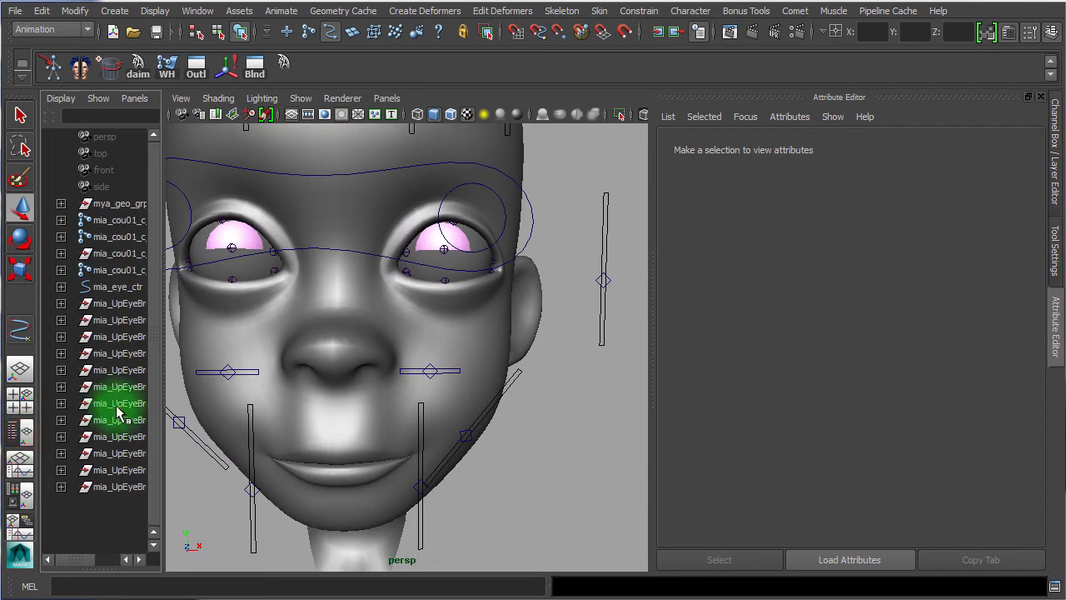
pyautogui.moveTo(119, 304); pyautogui.dragTo(121, 491)
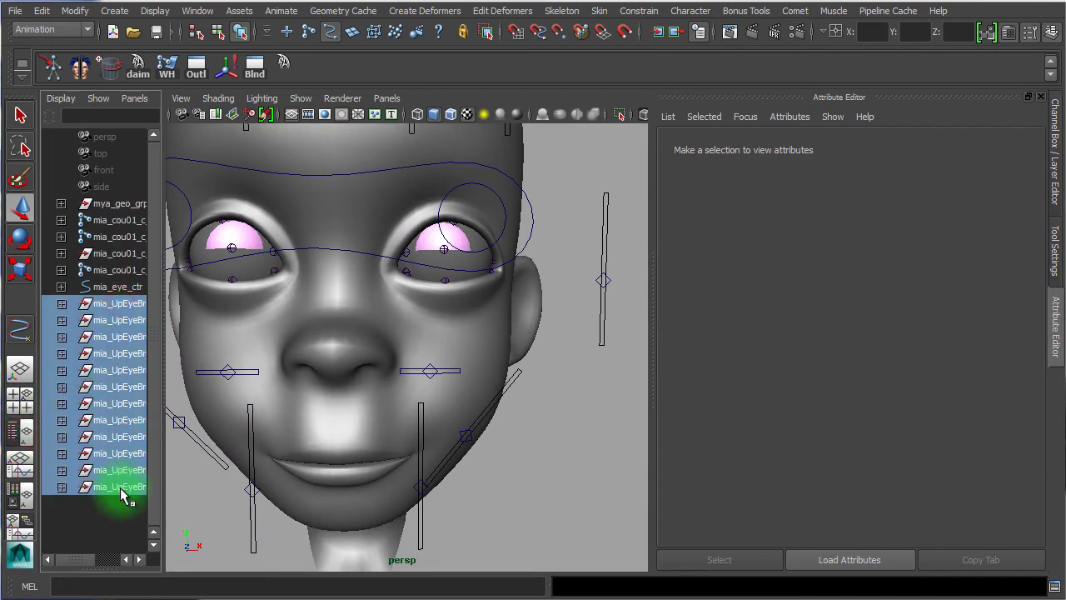
pyautogui.keyDown('alt'); pyautogui.moveTo(508, 495); pyautogui.dragTo(368, 460, button='right'); pyautogui.keyUp('alt')
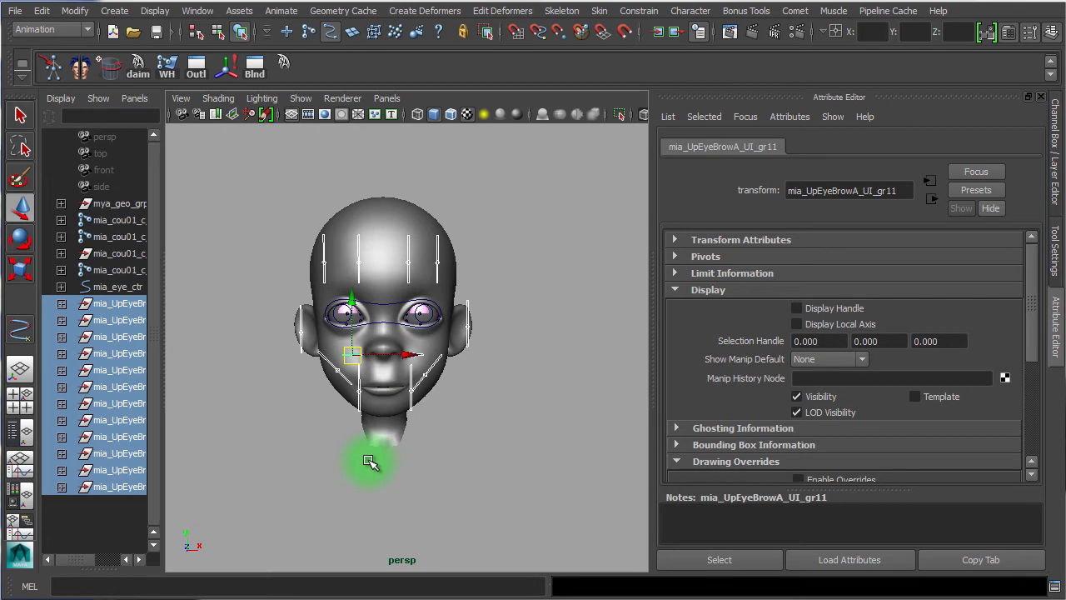
pyautogui.hotkey('ctrl', 'g')
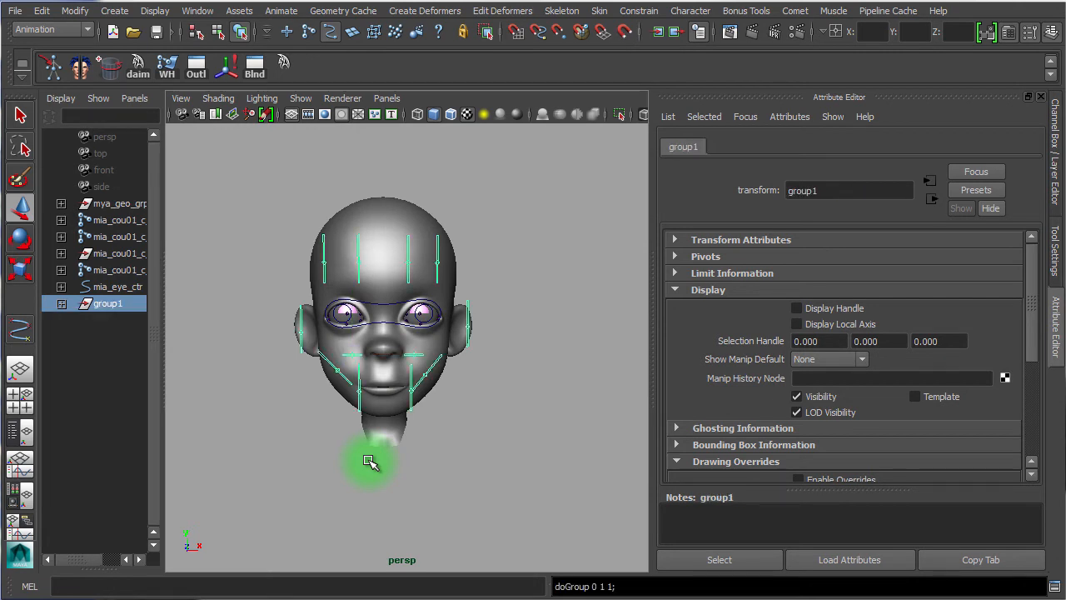
# Step: Center the new slider group's pivot and move the group along X until it sits clear beside the head
pyautogui.click(77, 12)
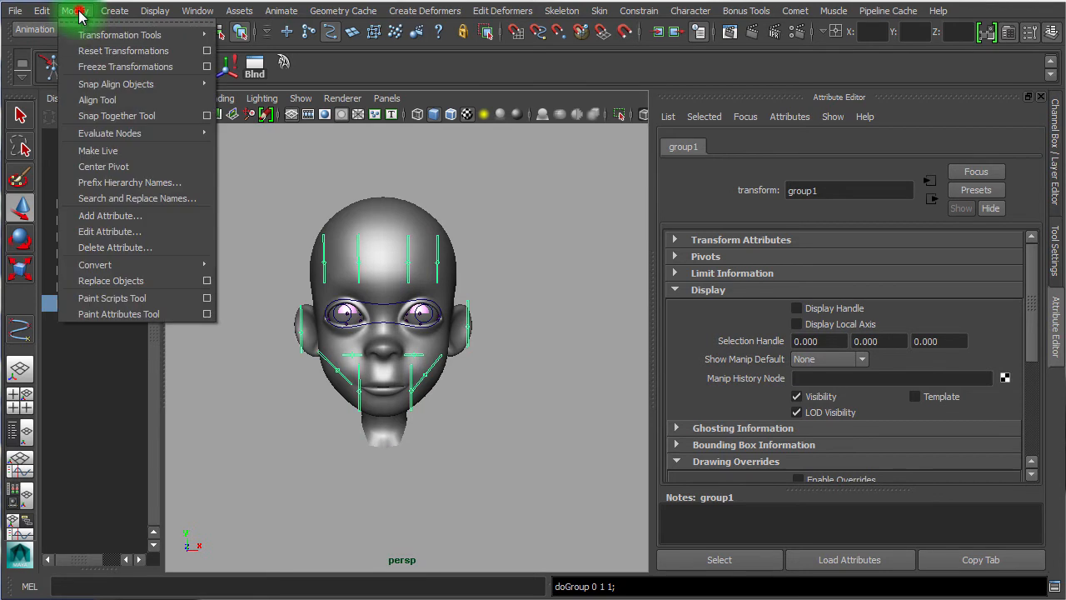
pyautogui.click(131, 168)
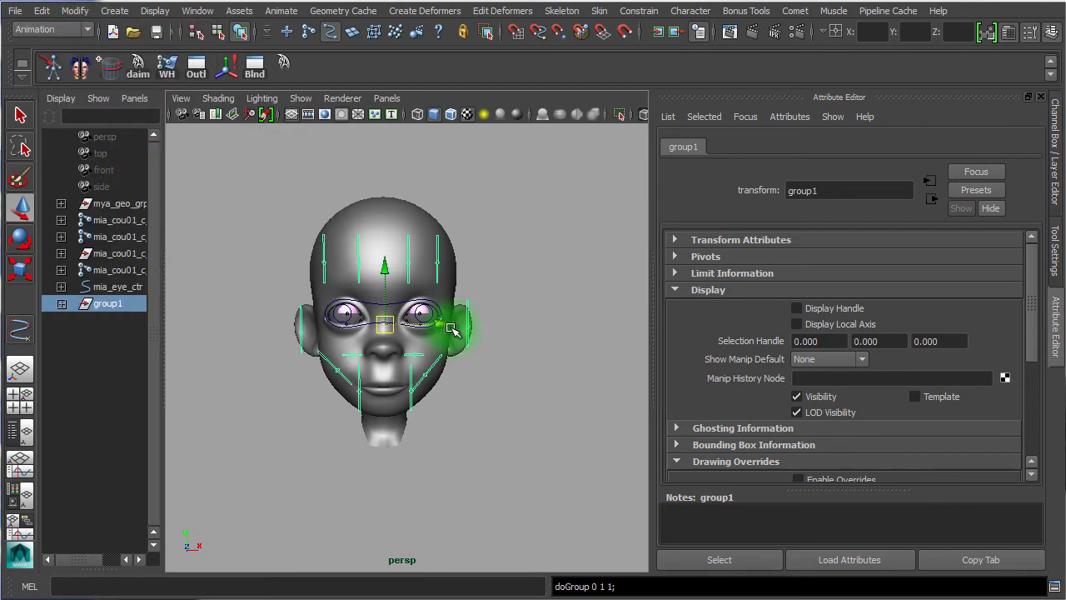
pyautogui.moveTo(434, 324); pyautogui.dragTo(477, 369)
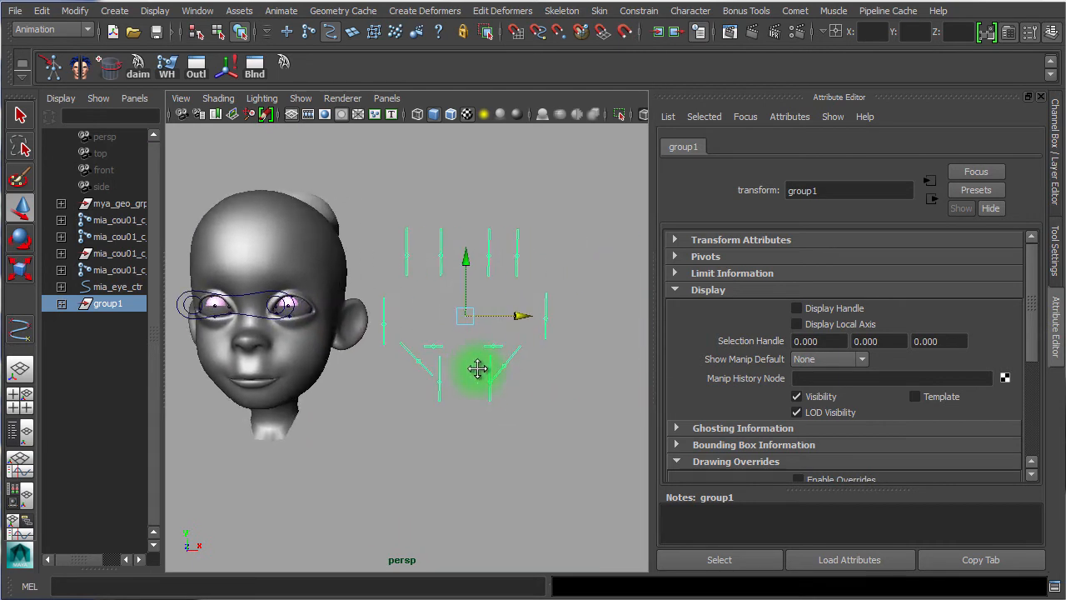
pyautogui.moveTo(524, 318); pyautogui.dragTo(533, 317)
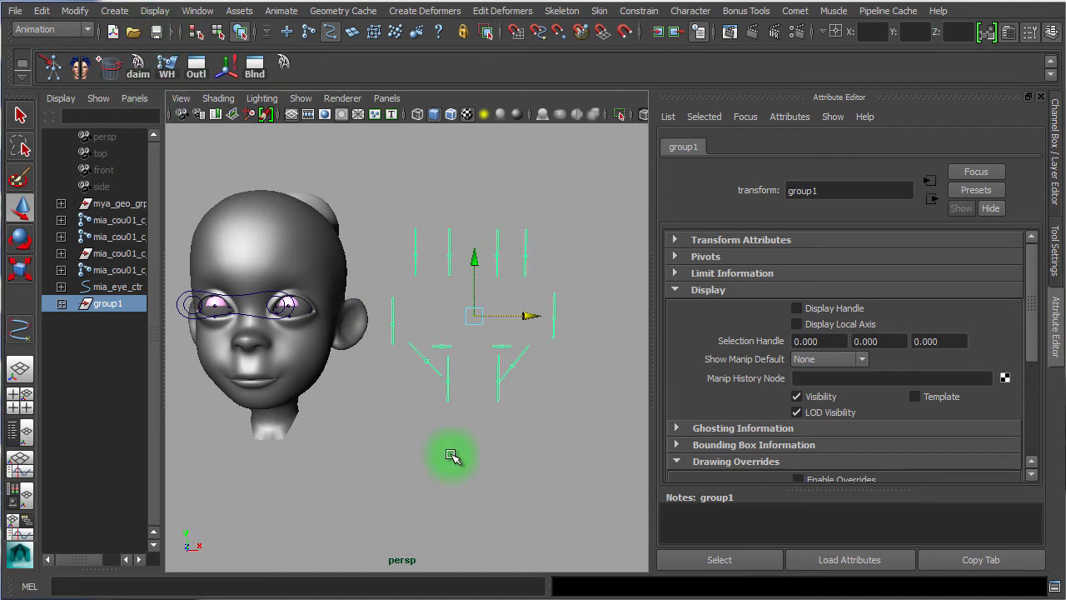
# Step: Create a NURBS circle with the options reset to defaults and the normal axis set to Z
pyautogui.click(134, 15)
pyautogui.moveTo(176, 45)
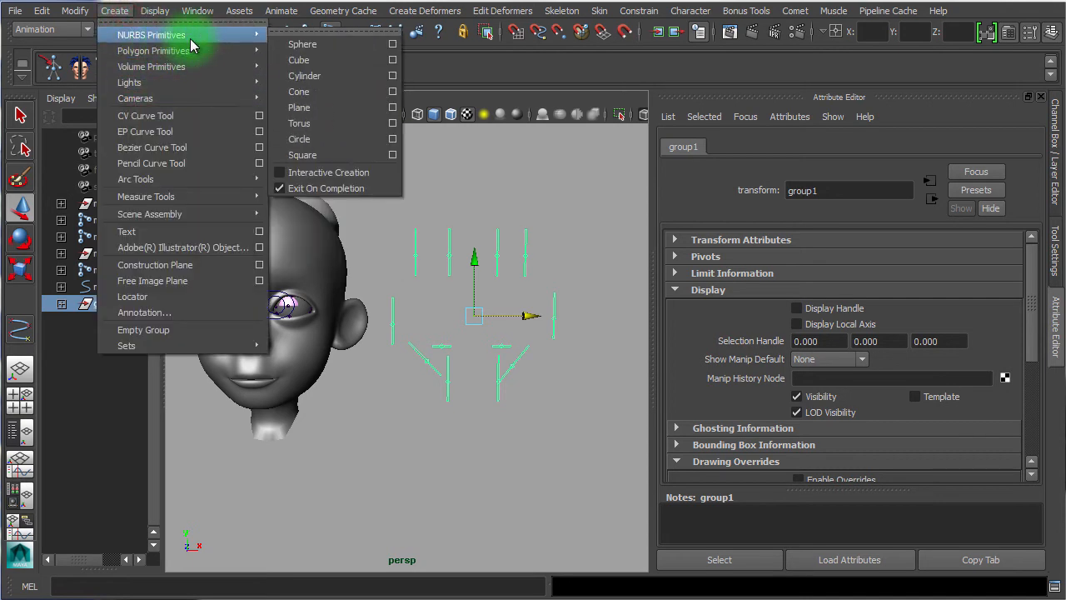
pyautogui.click(393, 139)
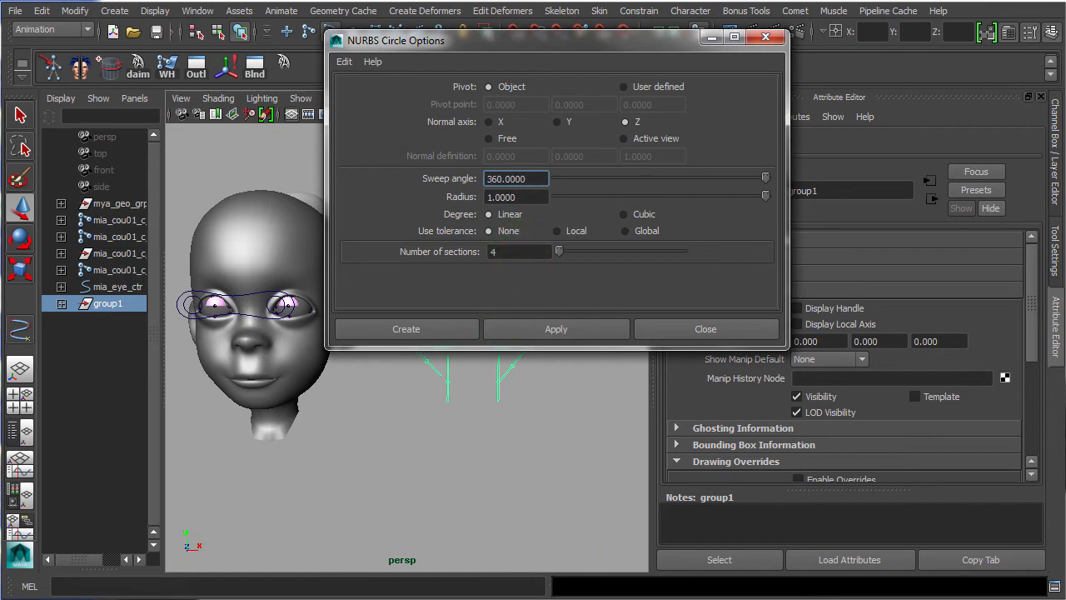
pyautogui.click(344, 61)
pyautogui.click(366, 92)
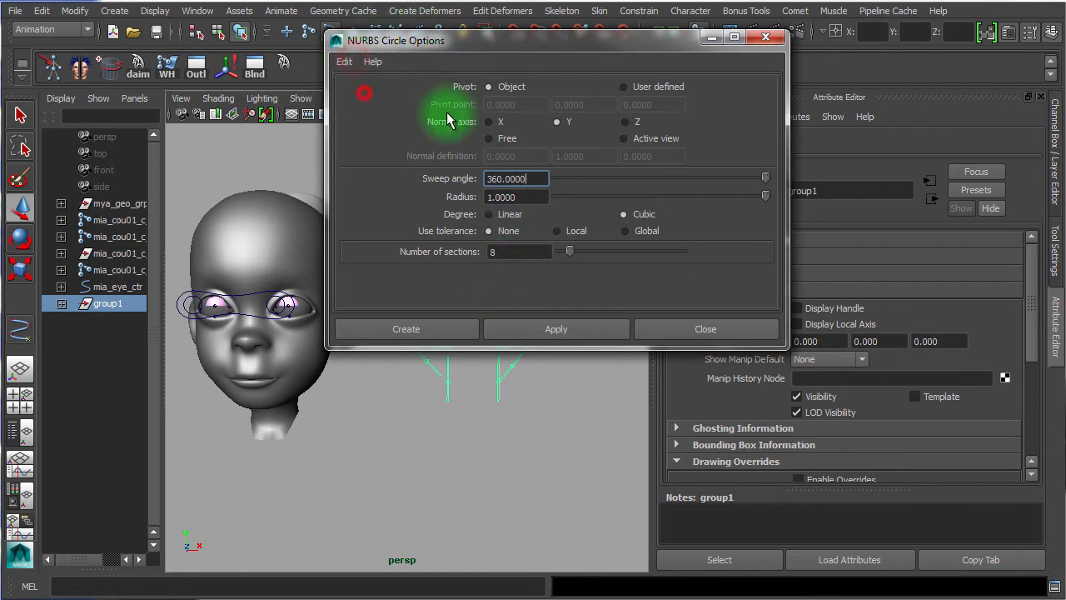
pyautogui.click(630, 121)
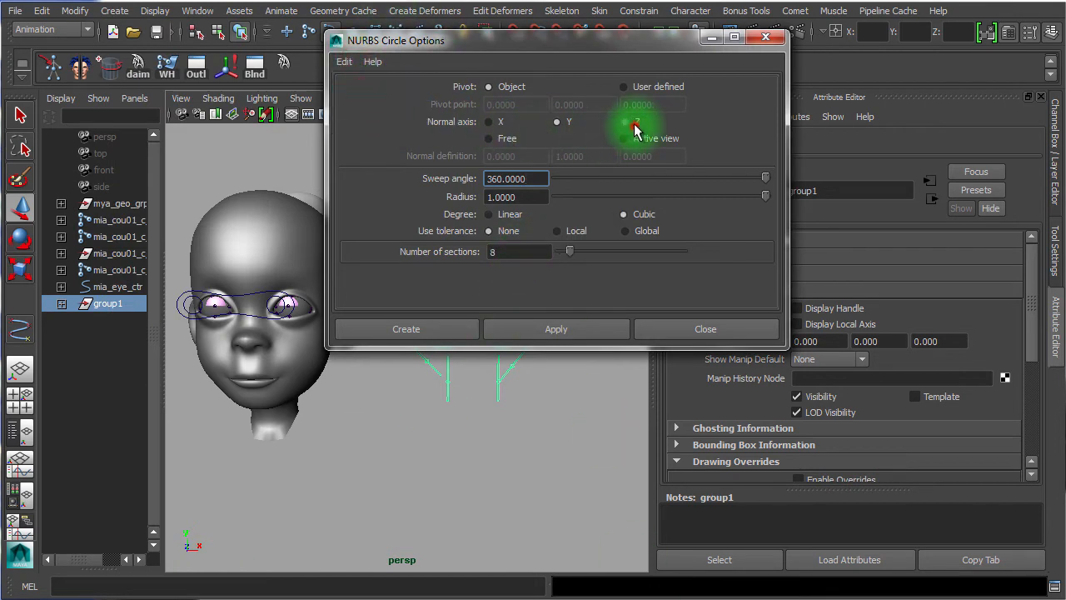
pyautogui.click(417, 331)
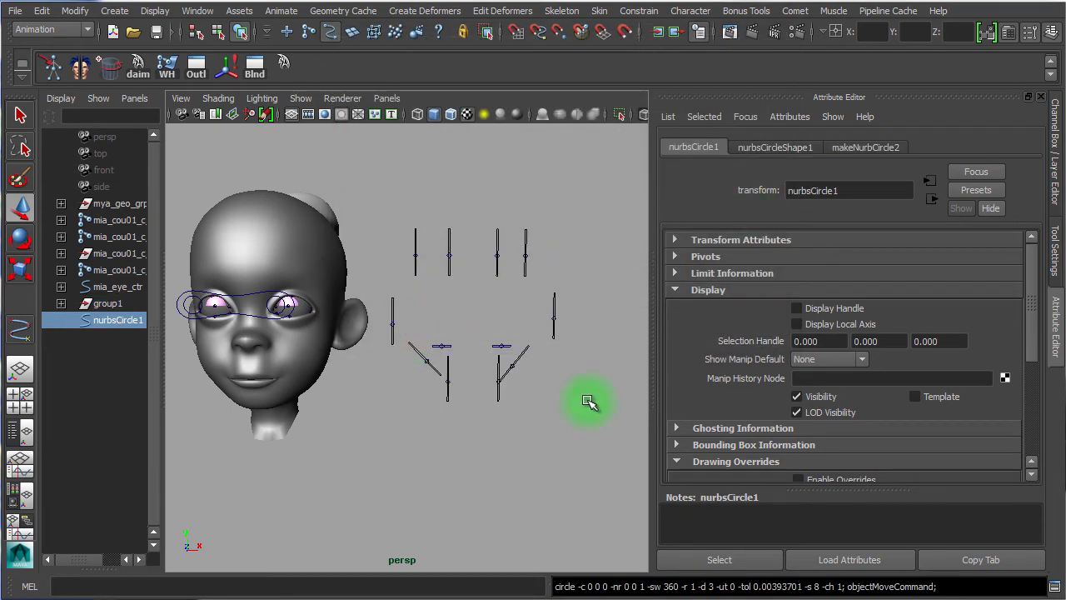
# Step: Enlarge the new circle to about head size in the front view and stretch it vertically into an oval
pyautogui.keyDown('alt'); pyautogui.moveTo(386, 437); pyautogui.dragTo(157, 404, button='right'); pyautogui.keyUp('alt')
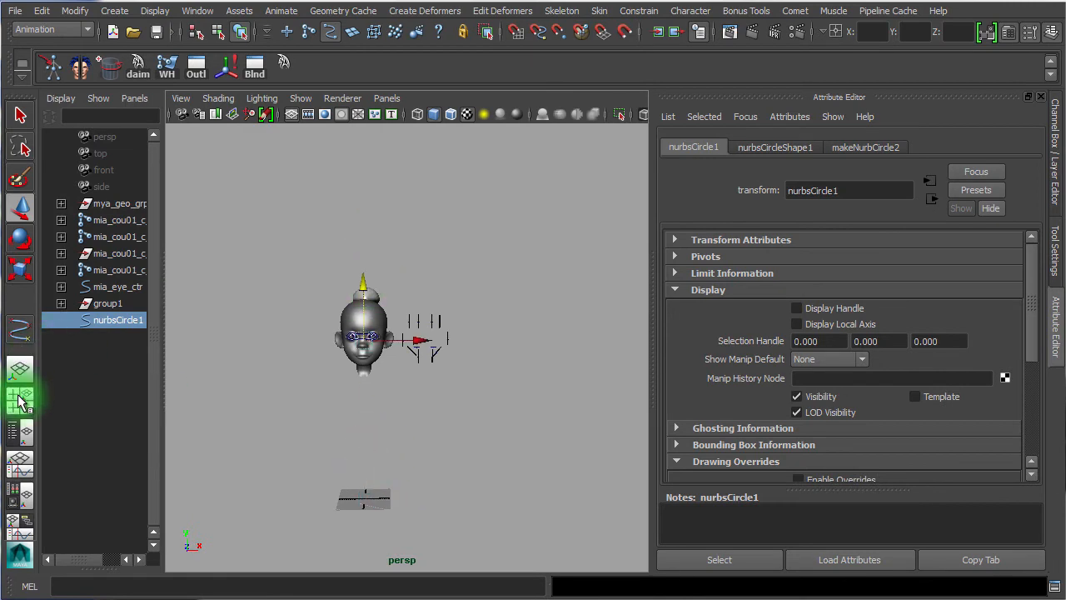
pyautogui.click(20, 400)
pyautogui.press('space')
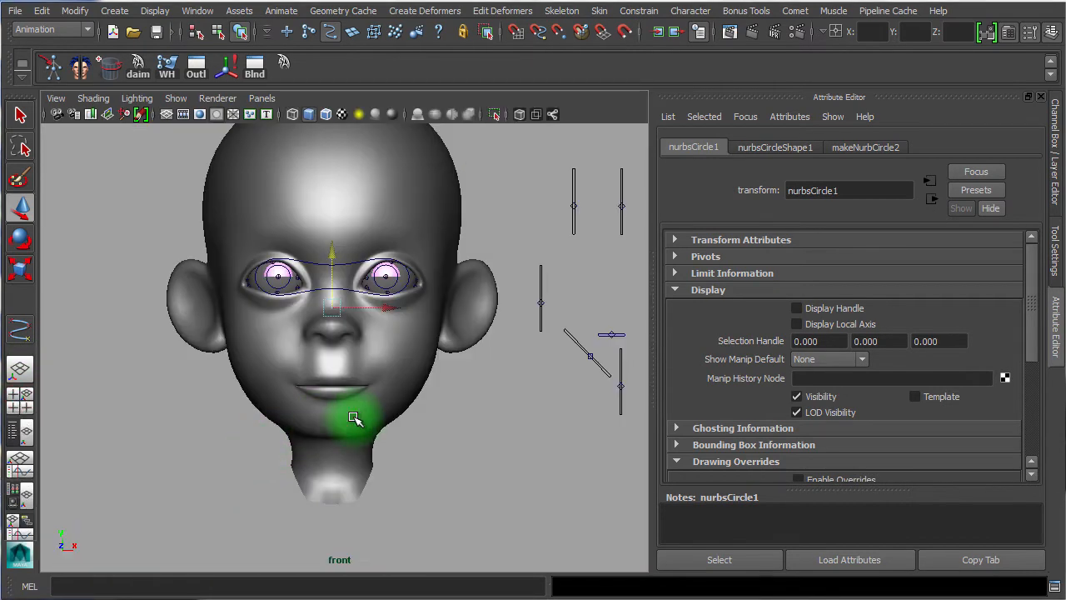
pyautogui.press('e')
pyautogui.press('r')
pyautogui.moveTo(367, 403); pyautogui.dragTo(571, 441, button='middle')
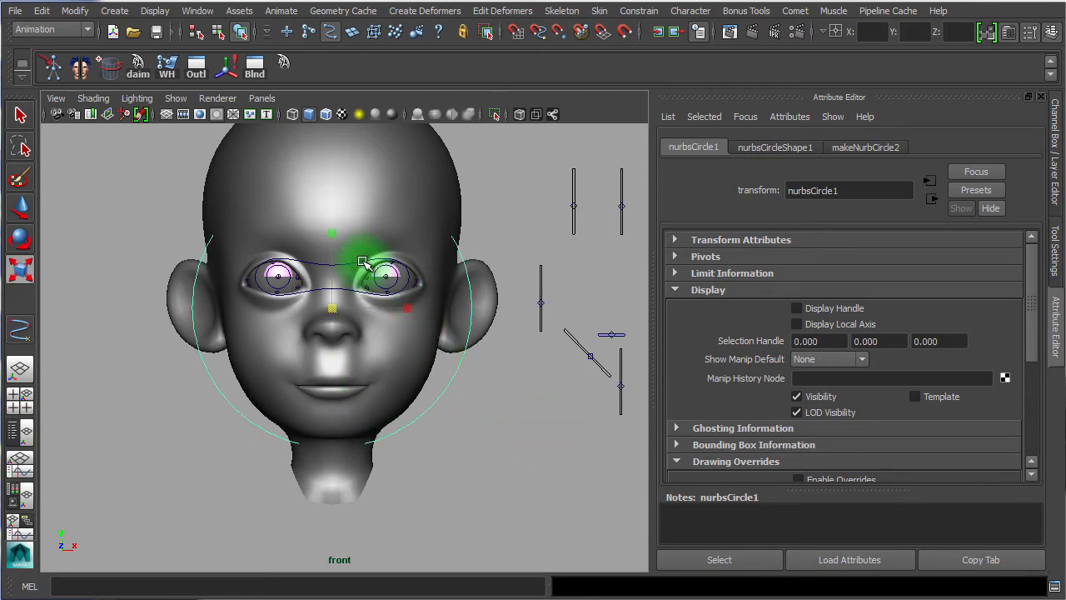
pyautogui.moveTo(330, 237); pyautogui.dragTo(337, 207, button='middle')
# Step: Move the oval beside the head so that it surrounds all the facial sliders
pyautogui.keyDown('alt'); pyautogui.moveTo(416, 291); pyautogui.dragTo(102, 251, button='right'); pyautogui.keyUp('alt')
pyautogui.press('w')
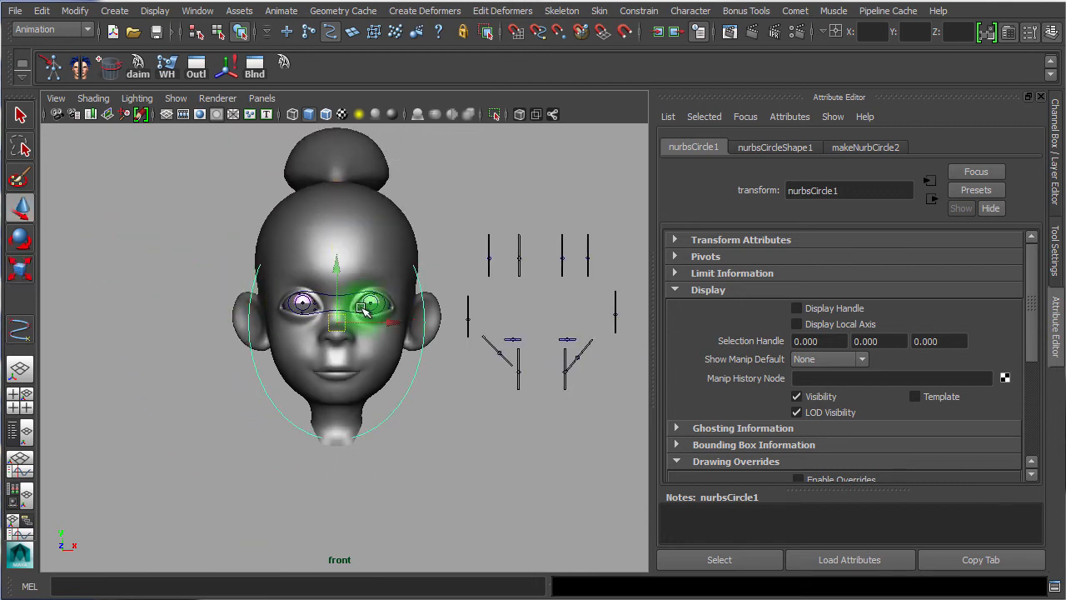
pyautogui.moveTo(333, 264); pyautogui.dragTo(333, 233)
pyautogui.moveTo(393, 291); pyautogui.dragTo(592, 313)
pyautogui.moveTo(542, 231); pyautogui.dragTo(542, 242)
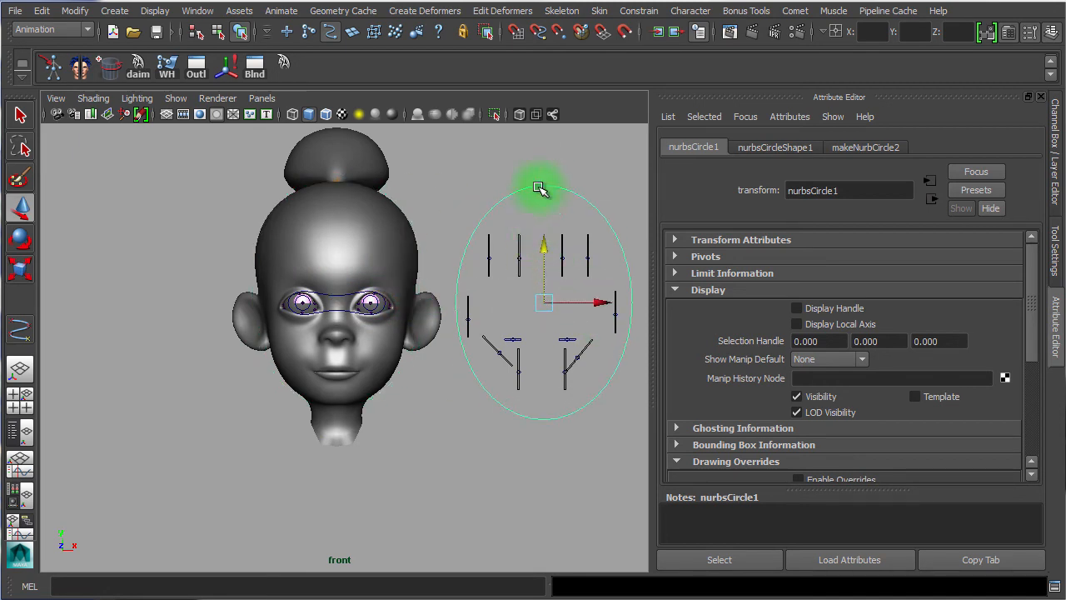
# Step: Widen the top of the oval slightly by scaling its upper control vertices horizontally
pyautogui.rightClick(538, 189)
pyautogui.click(517, 191)
pyautogui.moveTo(446, 181); pyautogui.dragTo(623, 238)
pyautogui.press('e')
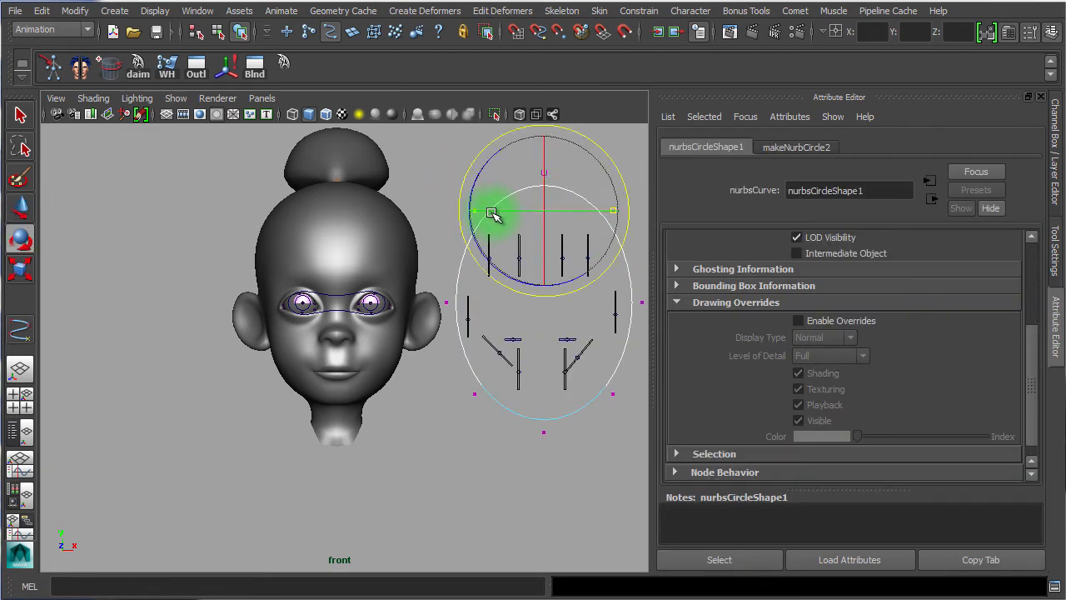
pyautogui.press('r')
pyautogui.moveTo(624, 212)
pyautogui.mouseDown()
pyautogui.moveTo(641, 213)
pyautogui.moveTo(619, 210)
pyautogui.mouseUp()
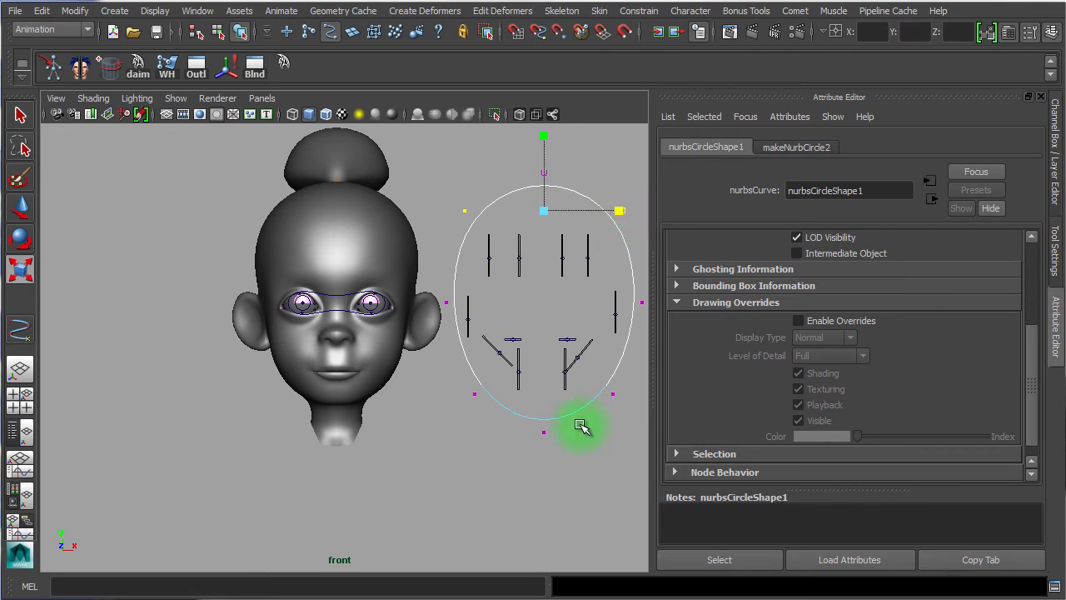
# Step: Lengthen the oval by moving its bottom control vertex slightly downward
pyautogui.moveTo(563, 430); pyautogui.dragTo(540, 423)
pyautogui.press('w')
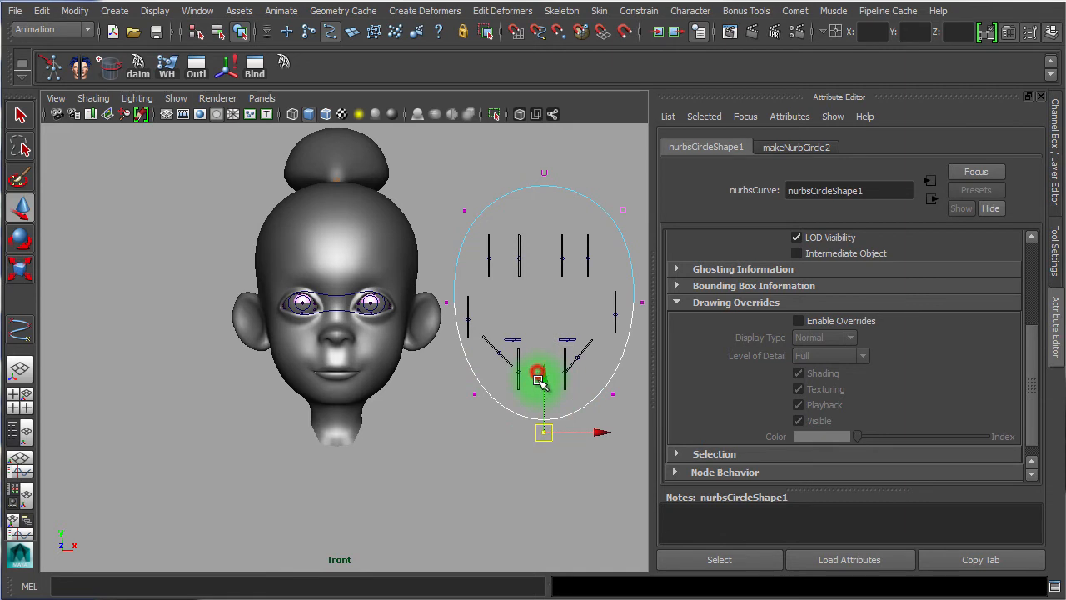
pyautogui.moveTo(538, 379); pyautogui.dragTo(541, 387)
# Step: Narrow the oval's chin by scaling its two lower side control vertices inward horizontally, and return the curve to object mode
pyautogui.moveTo(546, 440); pyautogui.dragTo(623, 386)
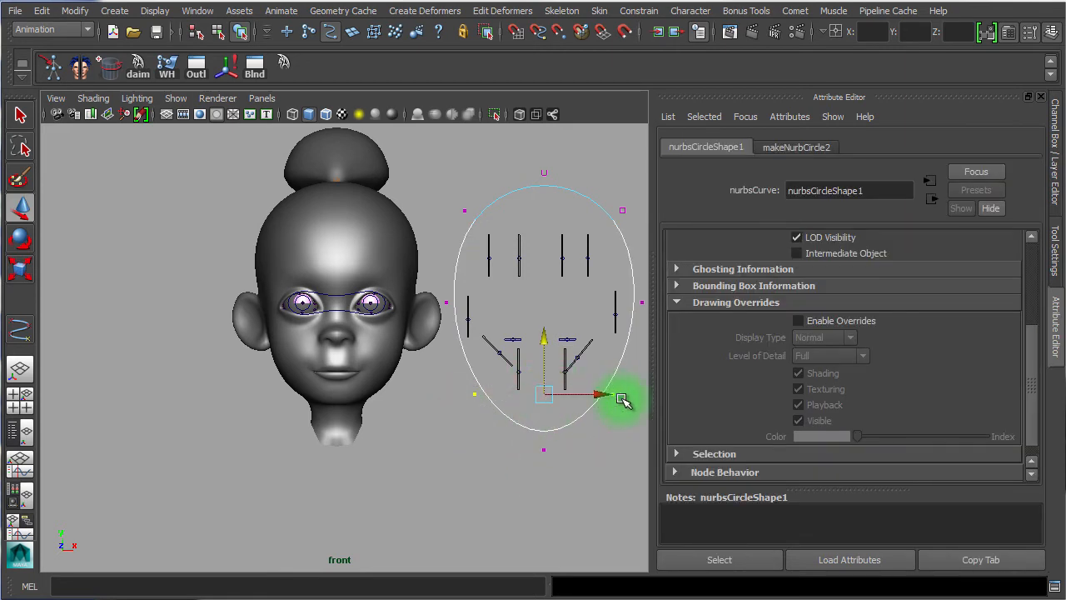
pyautogui.press('e')
pyautogui.press('r')
pyautogui.moveTo(471, 398); pyautogui.dragTo(474, 395)
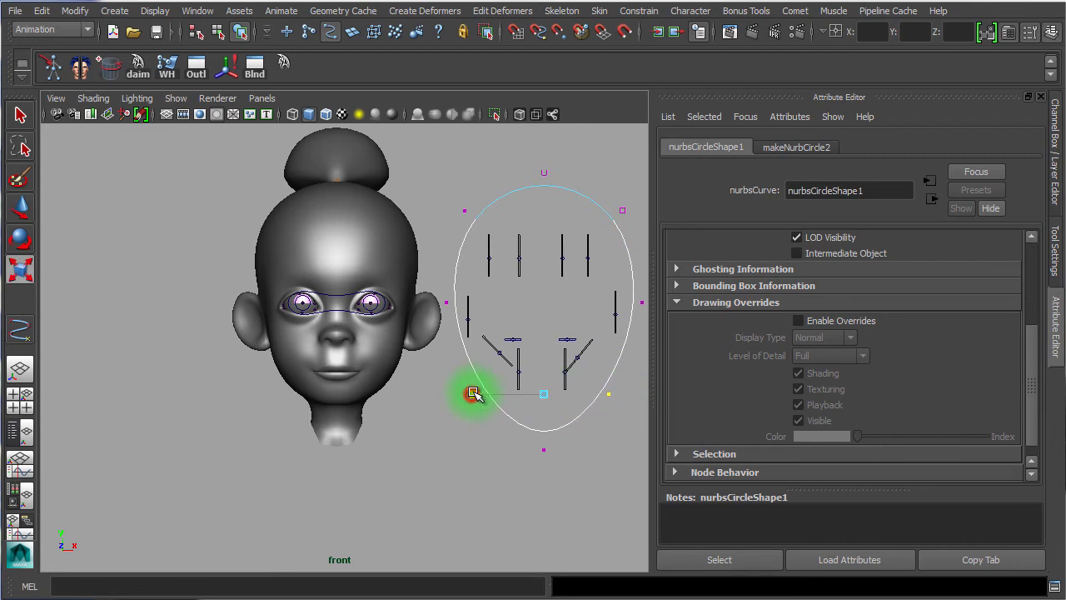
pyautogui.click(557, 442)
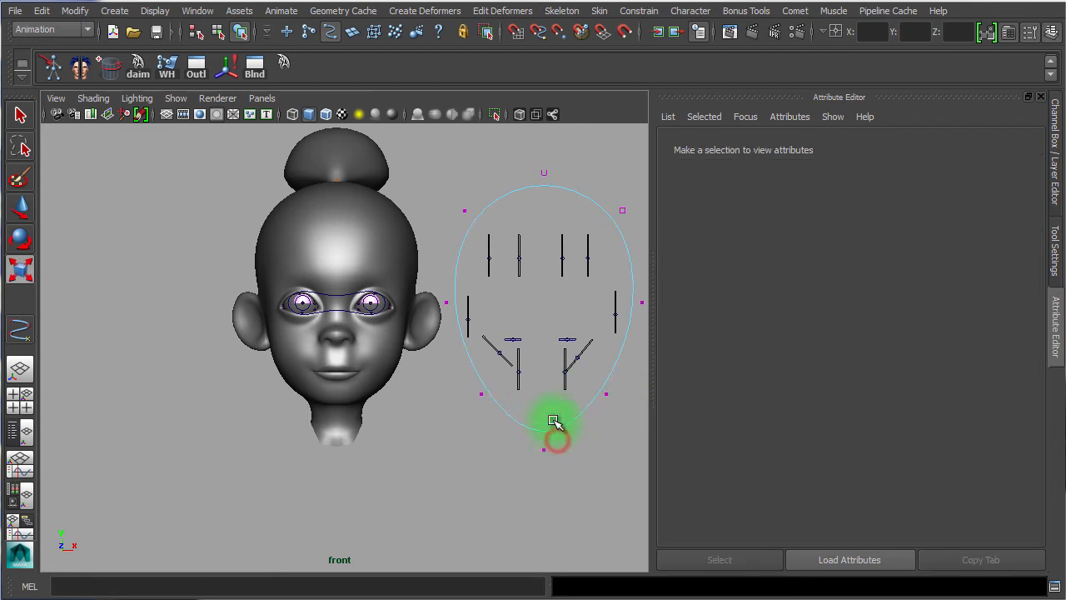
pyautogui.moveTo(554, 430); pyautogui.dragTo(634, 413, button='right')
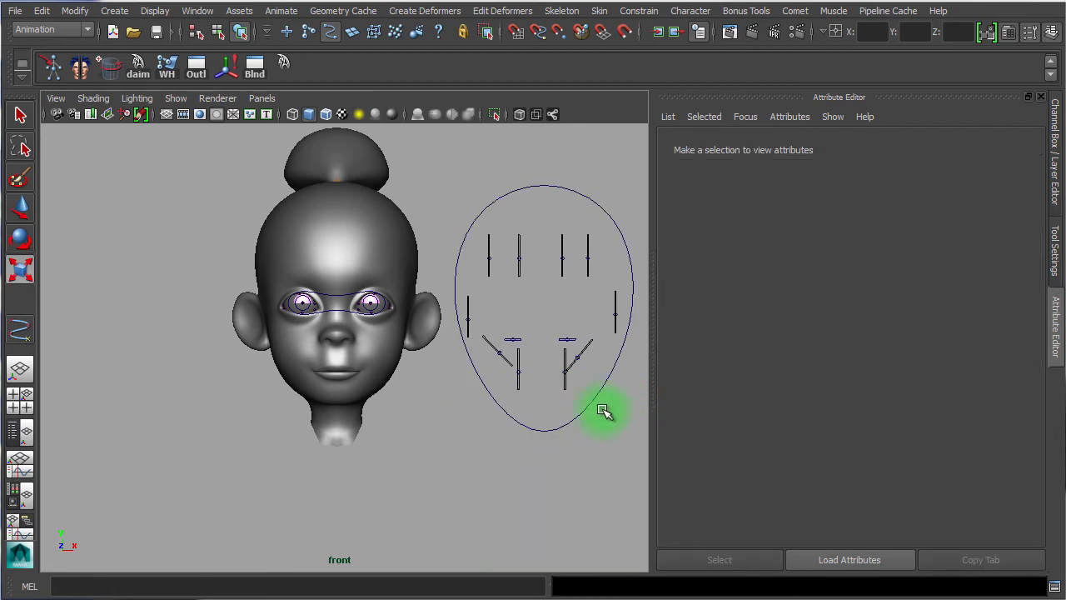
# Step: Select the head-shaped curve and examine its depth relative to the face from the side in the perspective view
pyautogui.keyDown('alt'); pyautogui.moveTo(594, 396); pyautogui.dragTo(380, 400, button='middle'); pyautogui.keyUp('alt')
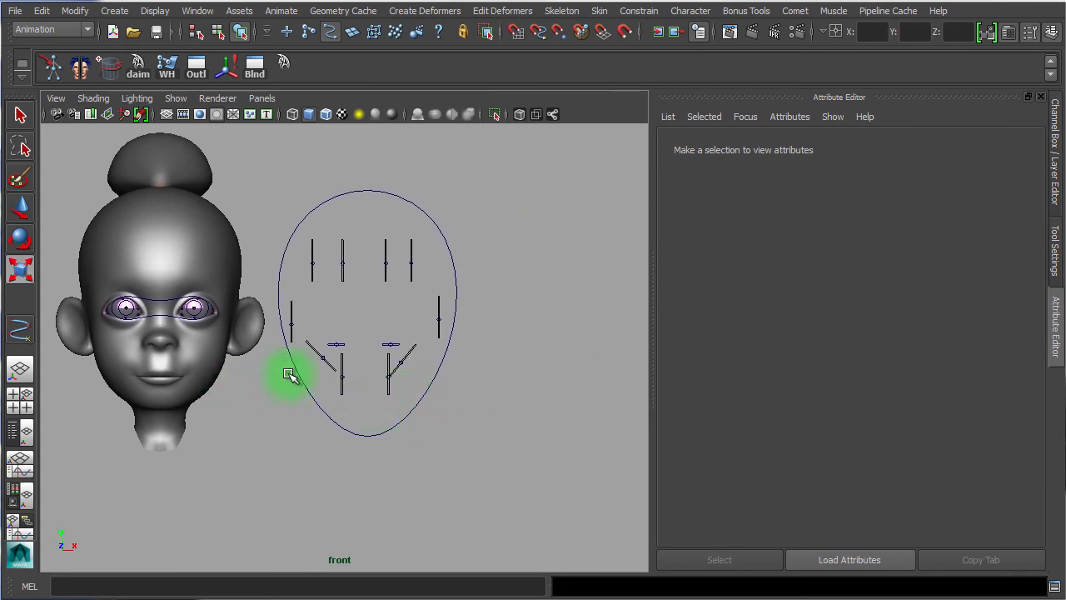
pyautogui.click(456, 271)
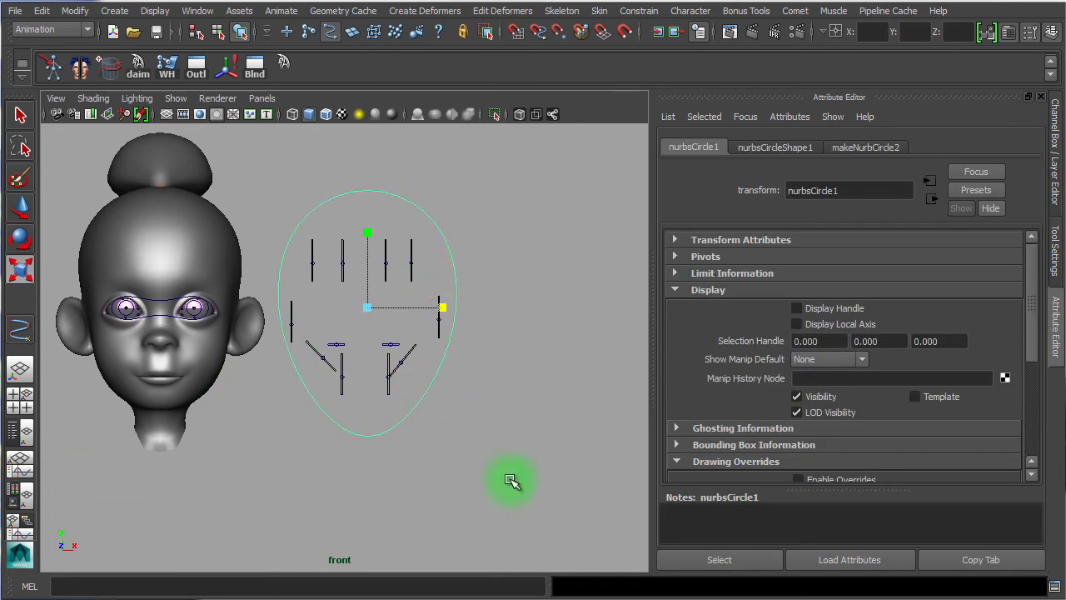
pyautogui.press('space')
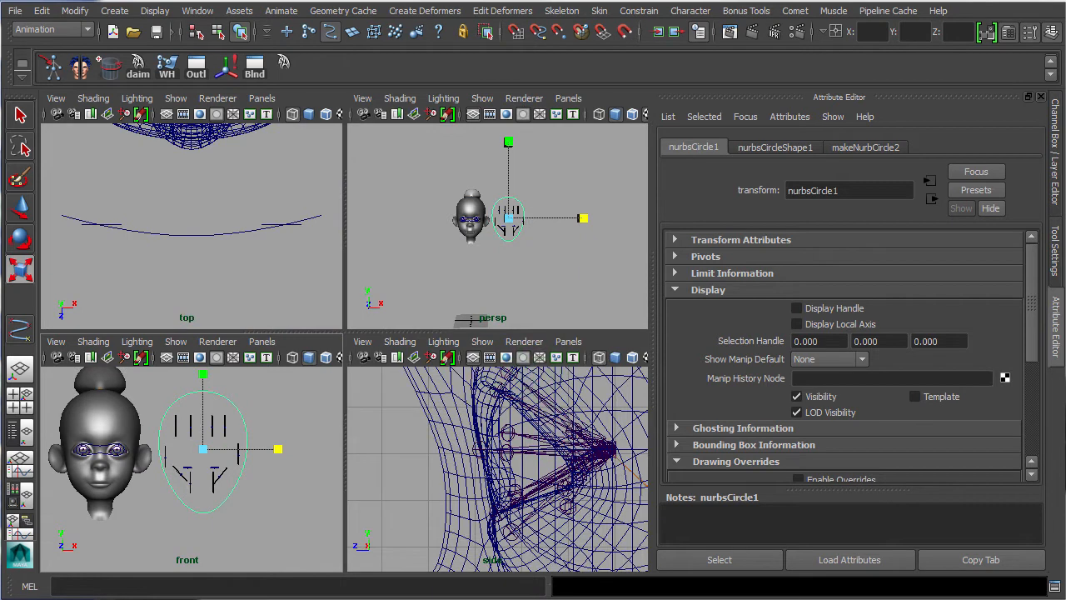
pyautogui.press('space')
pyautogui.keyDown('alt'); pyautogui.moveTo(466, 295); pyautogui.dragTo(247, 340); pyautogui.keyUp('alt')
pyautogui.press('w')
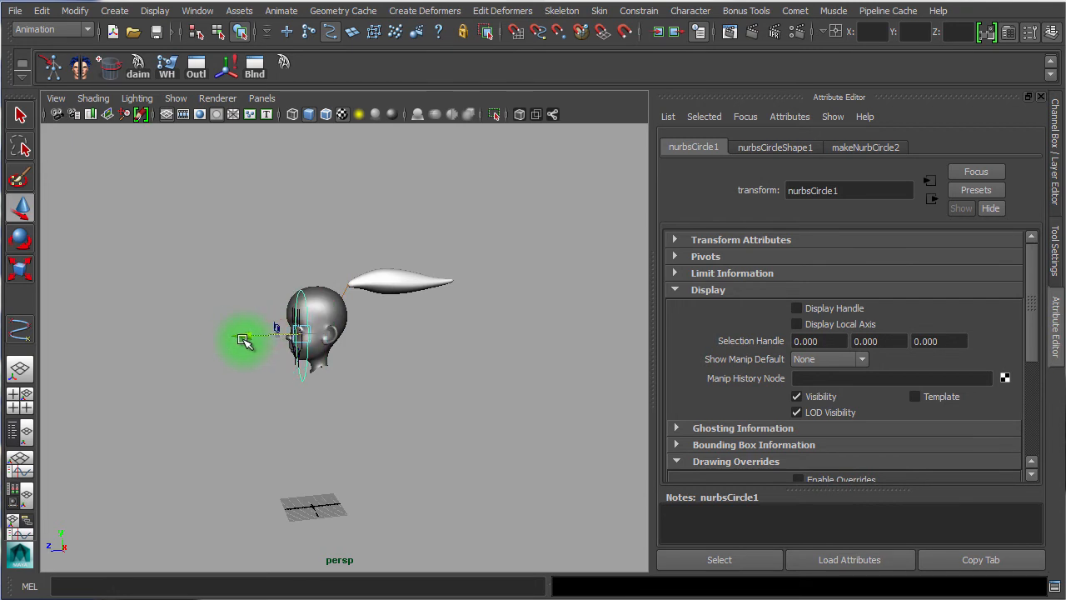
pyautogui.keyDown('alt'); pyautogui.moveTo(193, 341); pyautogui.dragTo(450, 374, button='right'); pyautogui.keyUp('alt')
pyautogui.keyDown('alt'); pyautogui.moveTo(308, 319); pyautogui.dragTo(162, 302); pyautogui.keyUp('alt')
pyautogui.press('w')
# Step: Show the Outliner beside the perspective view and parent all slider groups inside group1 to nurbsCircle1
pyautogui.click(22, 431)
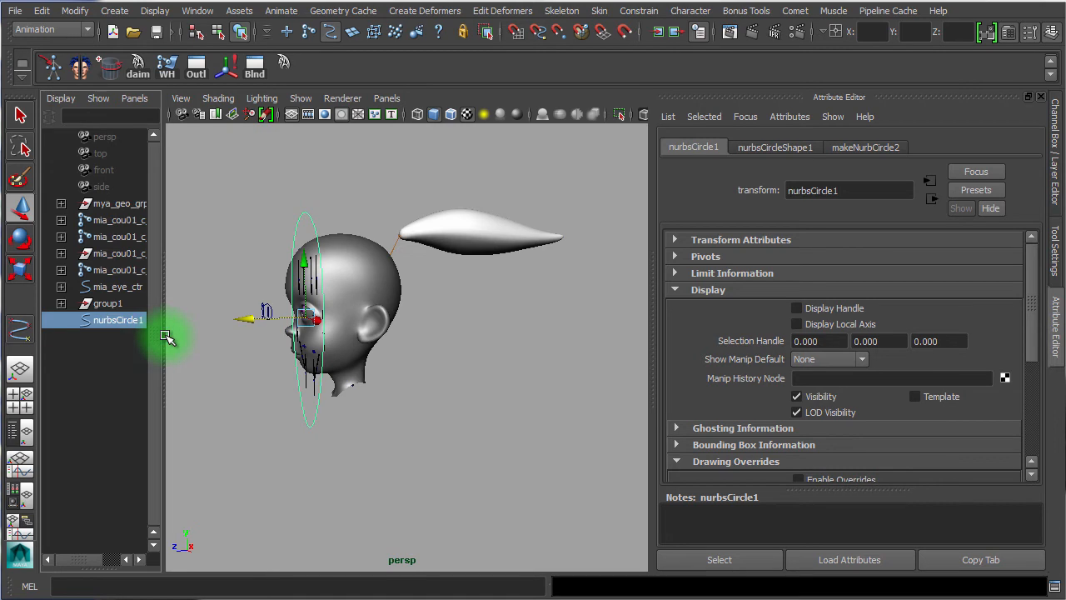
pyautogui.click(160, 335)
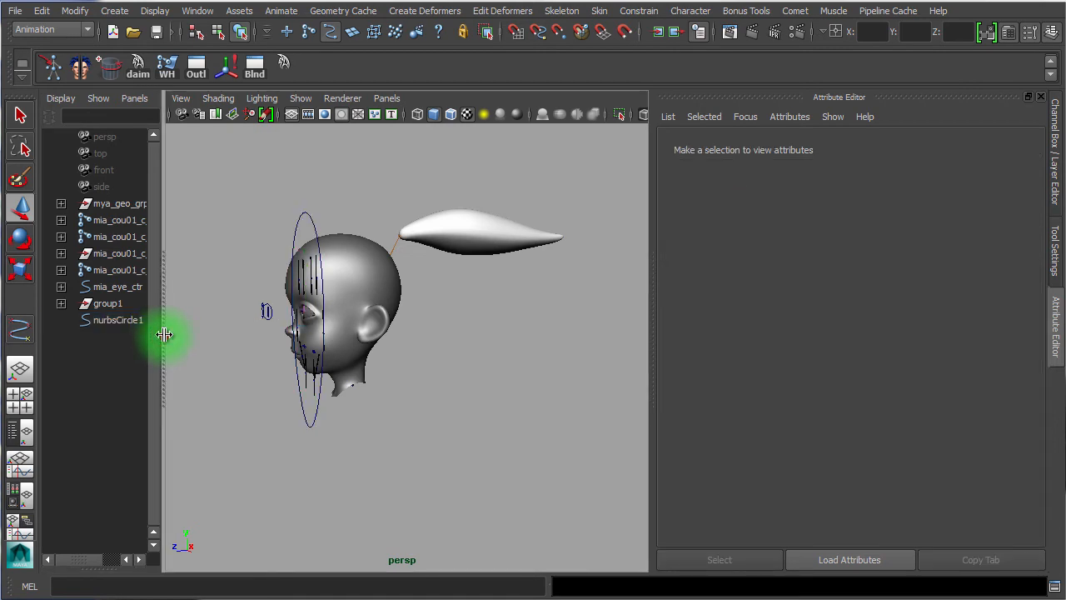
pyautogui.moveTo(164, 336); pyautogui.dragTo(219, 336)
pyautogui.click(70, 303)
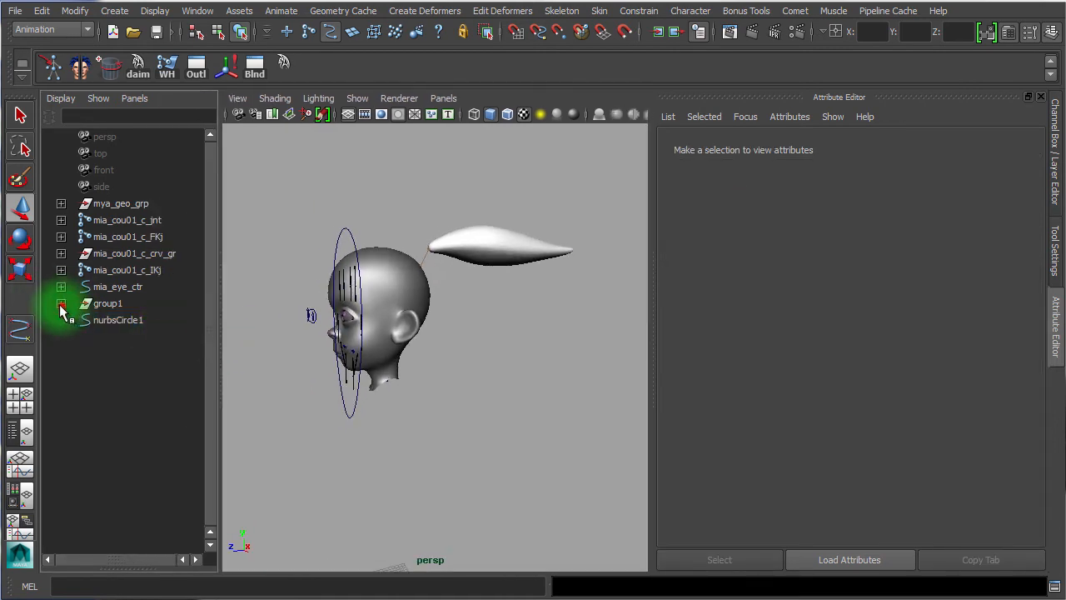
pyautogui.click(61, 303)
pyautogui.moveTo(157, 325); pyautogui.dragTo(146, 516)
pyautogui.keyDown('ctrl'); pyautogui.click(133, 521); pyautogui.keyUp('ctrl')
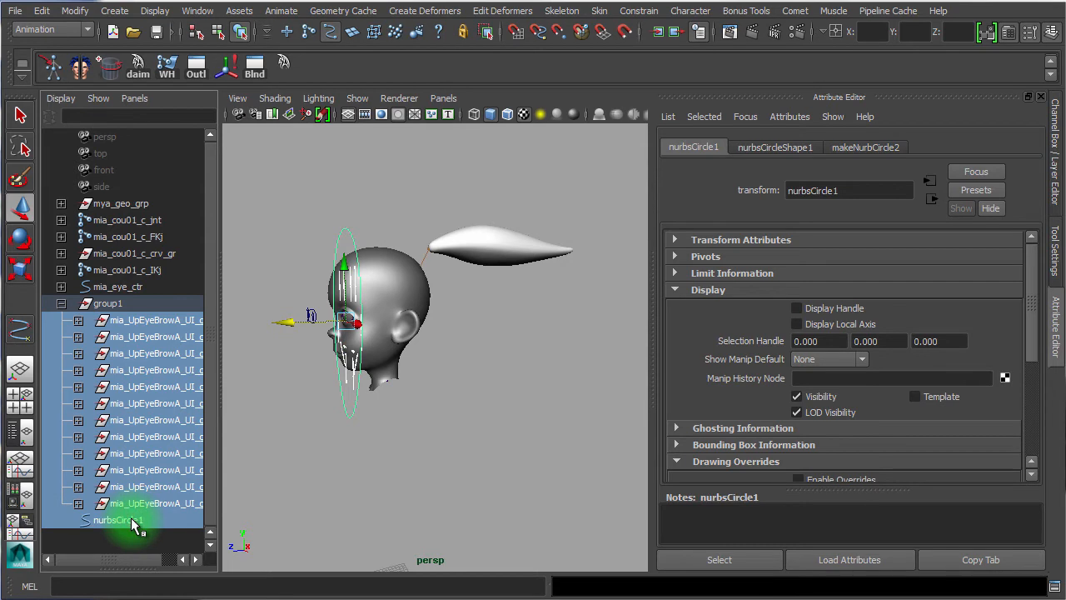
pyautogui.press('p')
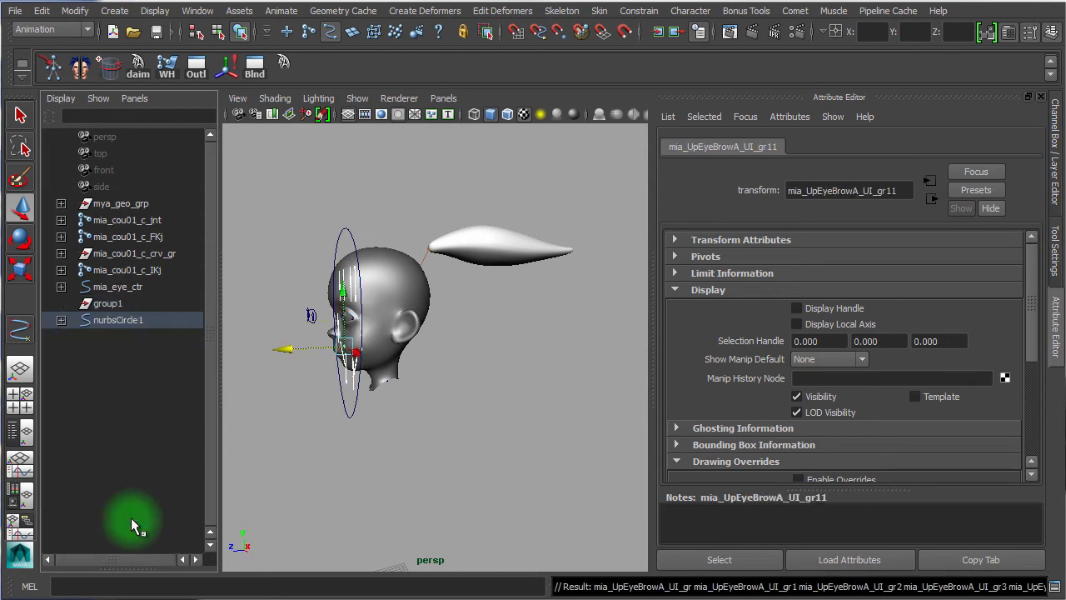
# Step: Delete the empty group1 and rename the head-shaped curve mia_UI
pyautogui.click(124, 303)
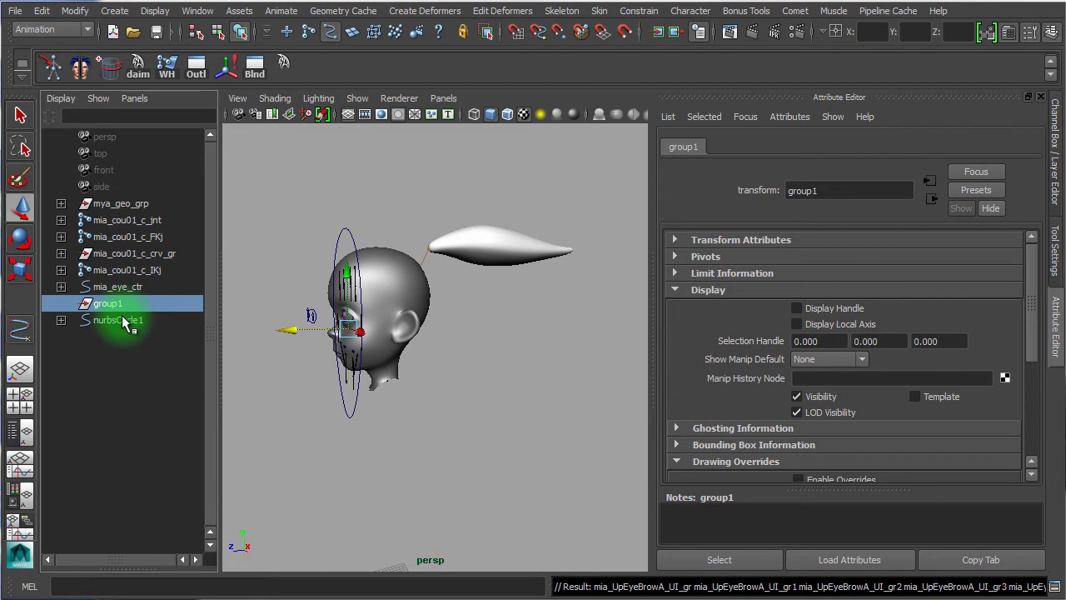
pyautogui.press('Delete')
pyautogui.click(119, 304)
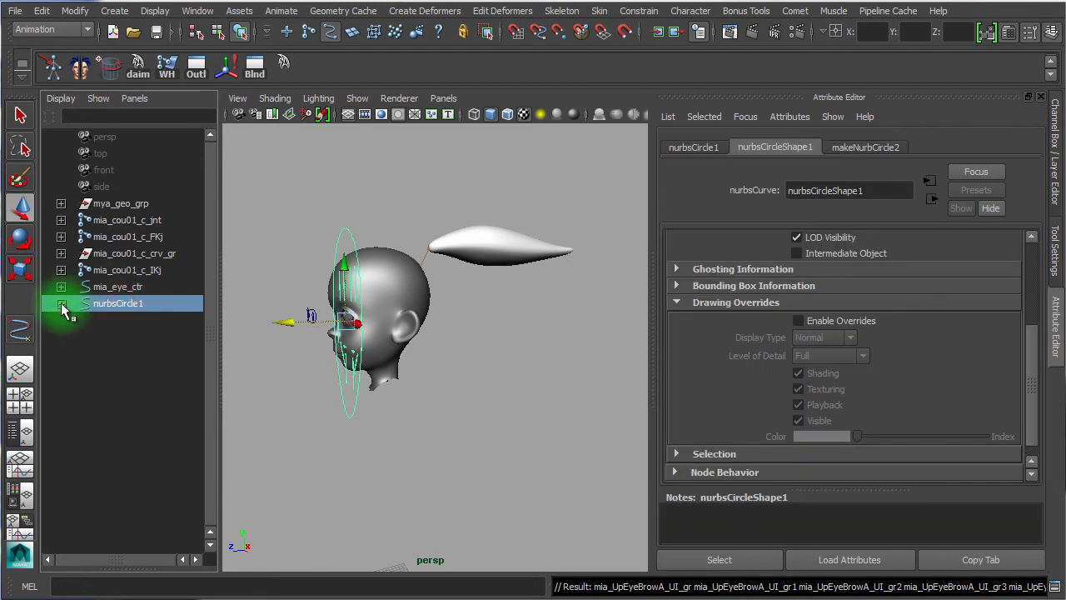
pyautogui.doubleClick(131, 305)
pyautogui.write('mia')
pyautogui.write('_UI')
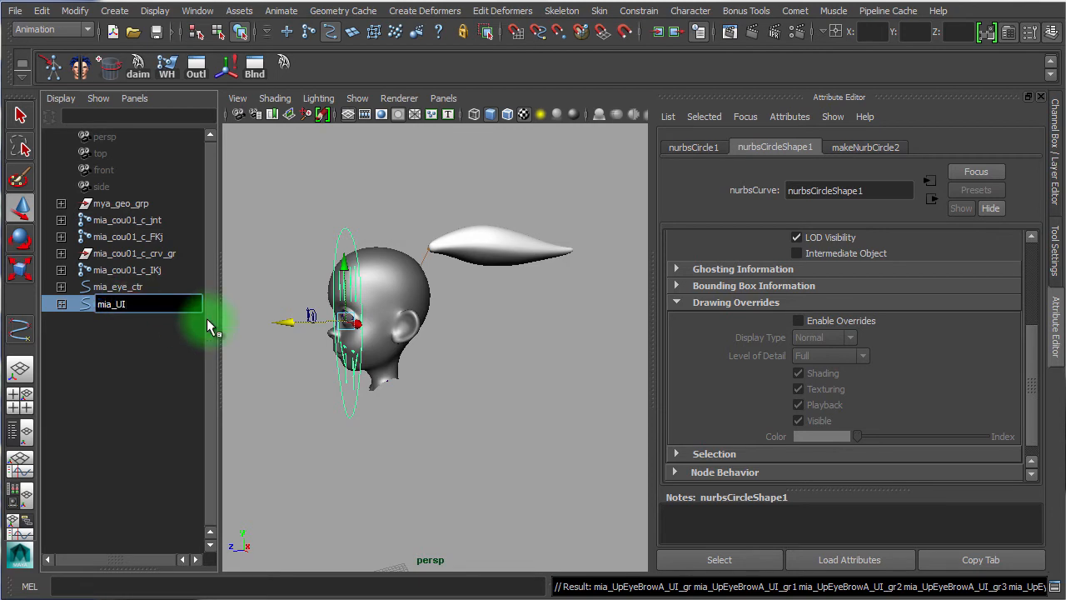
pyautogui.press('Return')
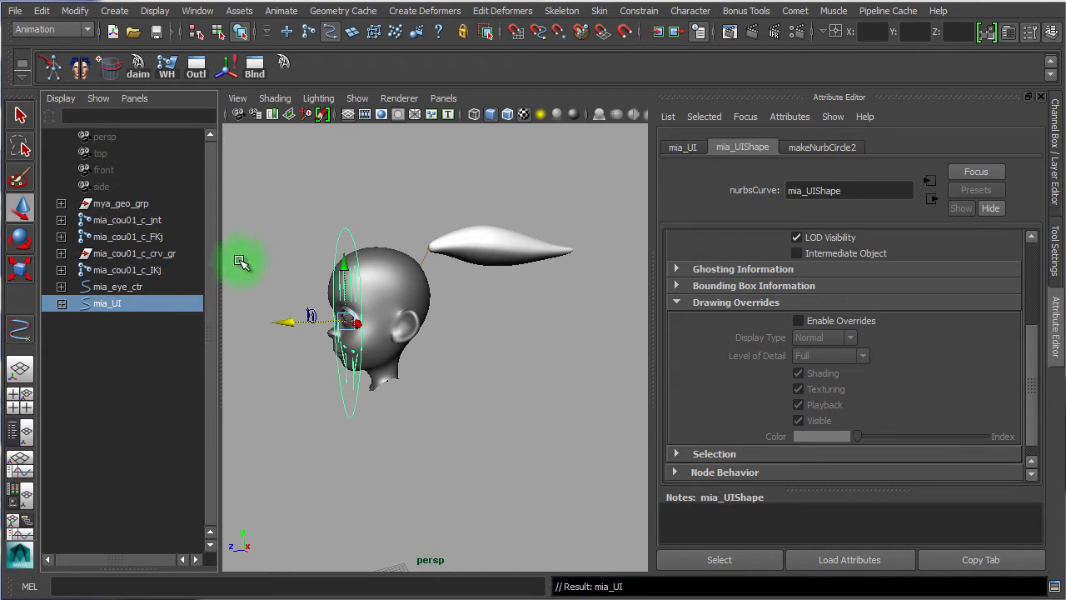
# Step: Make layer_jointIK visible to identify its joint chain, and delete the mia_cou01_c_IKj hierarchy
pyautogui.click(116, 270)
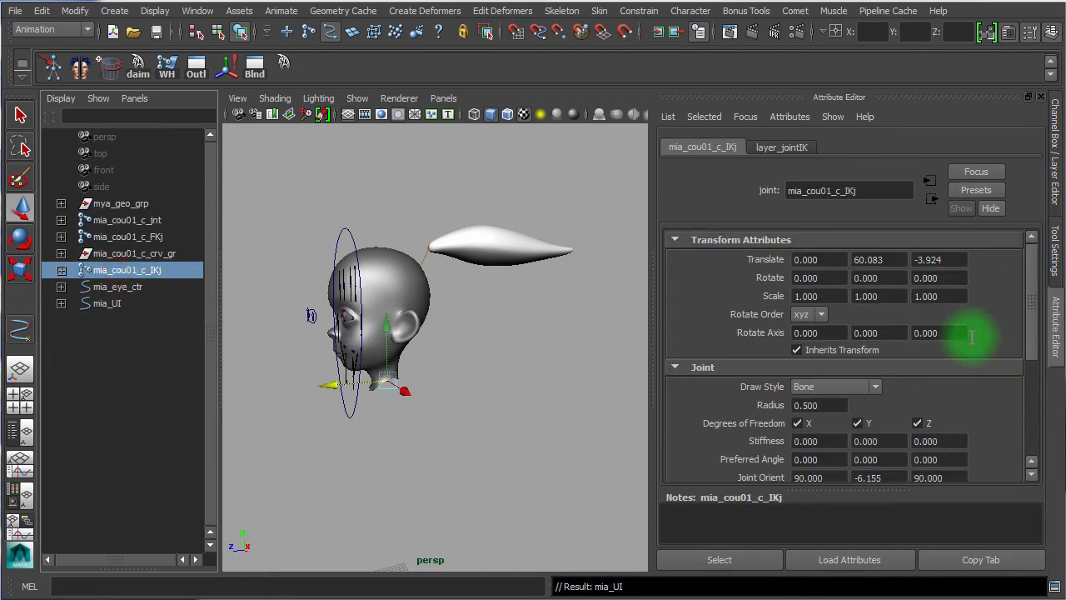
pyautogui.moveTo(390, 384); pyautogui.dragTo(439, 370)
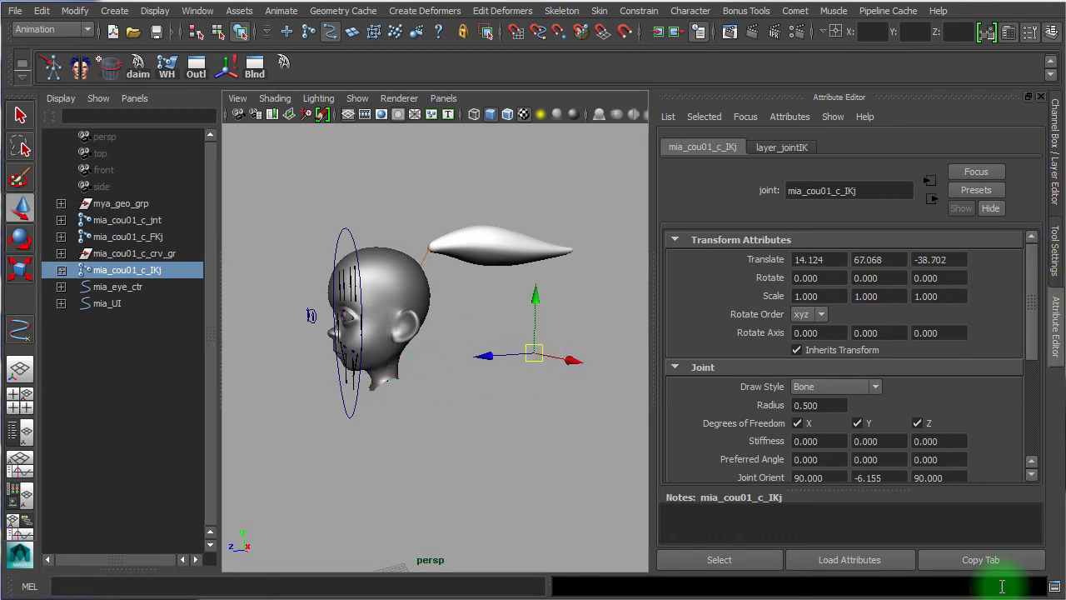
pyautogui.click(1054, 154)
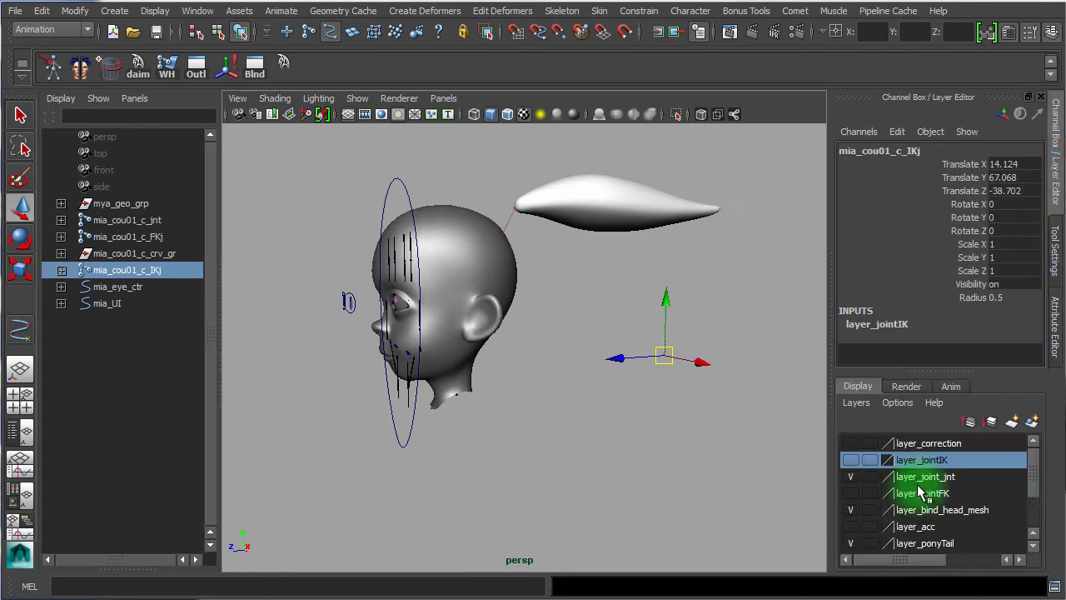
pyautogui.click(850, 459)
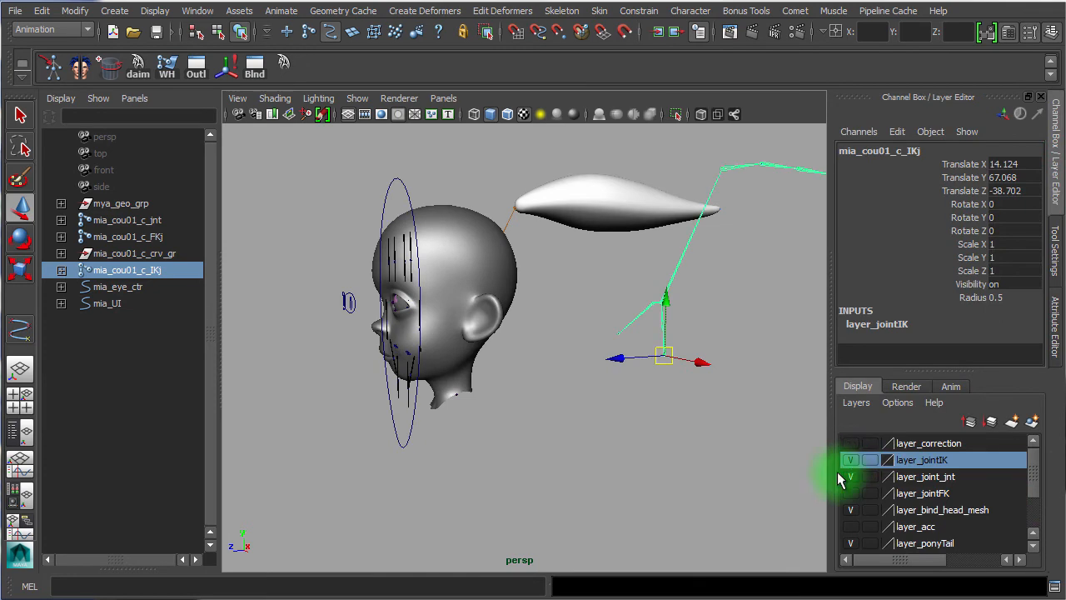
pyautogui.moveTo(659, 364); pyautogui.dragTo(618, 454)
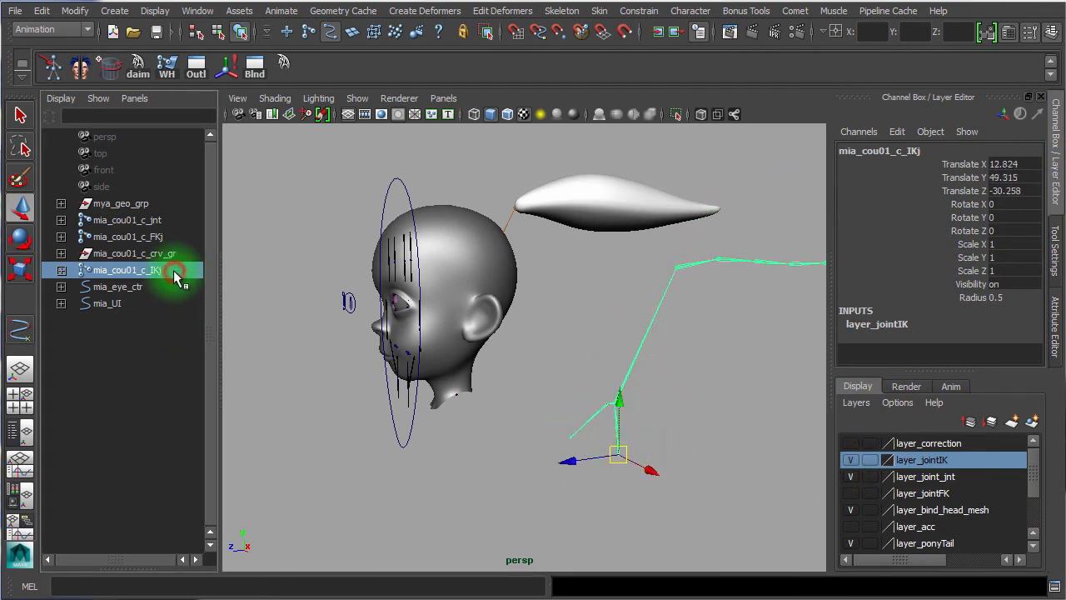
pyautogui.press('Delete')
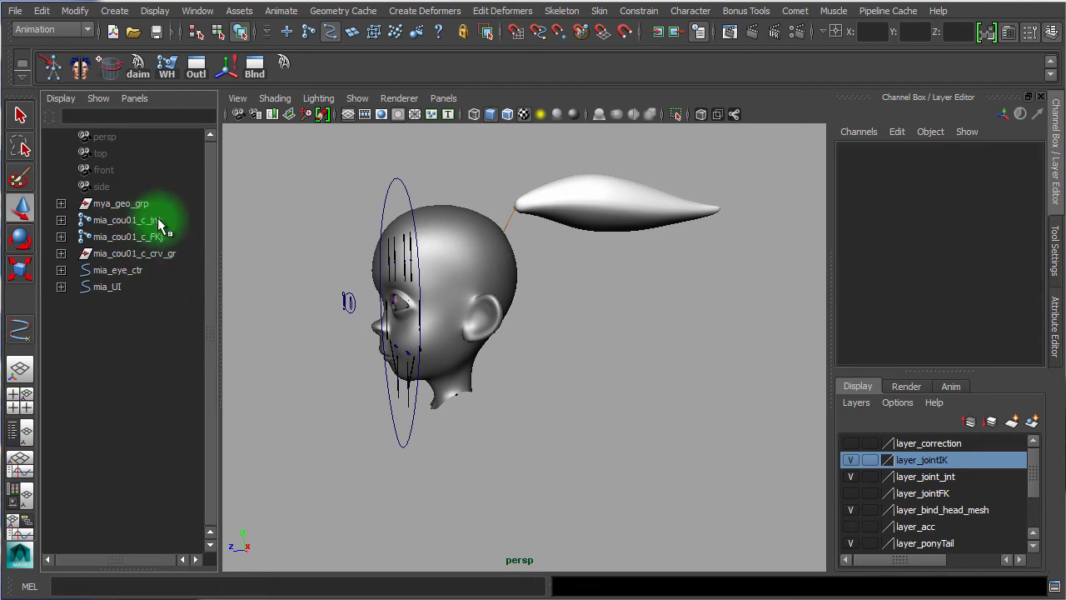
# Step: Check the remaining top-level joint, geometry and eye control nodes, and make layer_jointFK visible
pyautogui.click(158, 221)
pyautogui.click(159, 238)
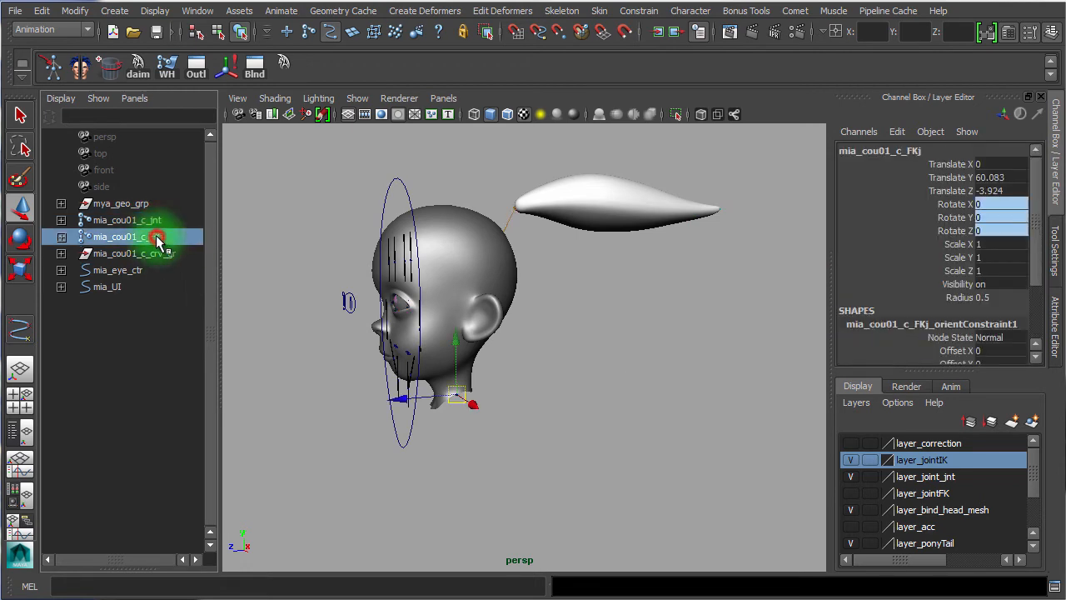
pyautogui.click(152, 205)
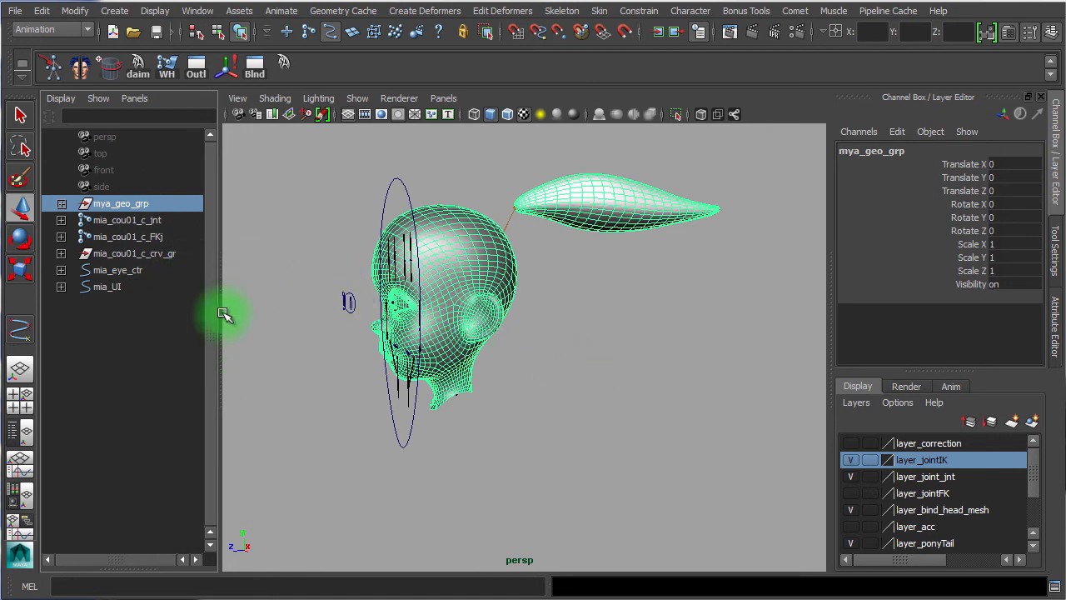
pyautogui.click(131, 273)
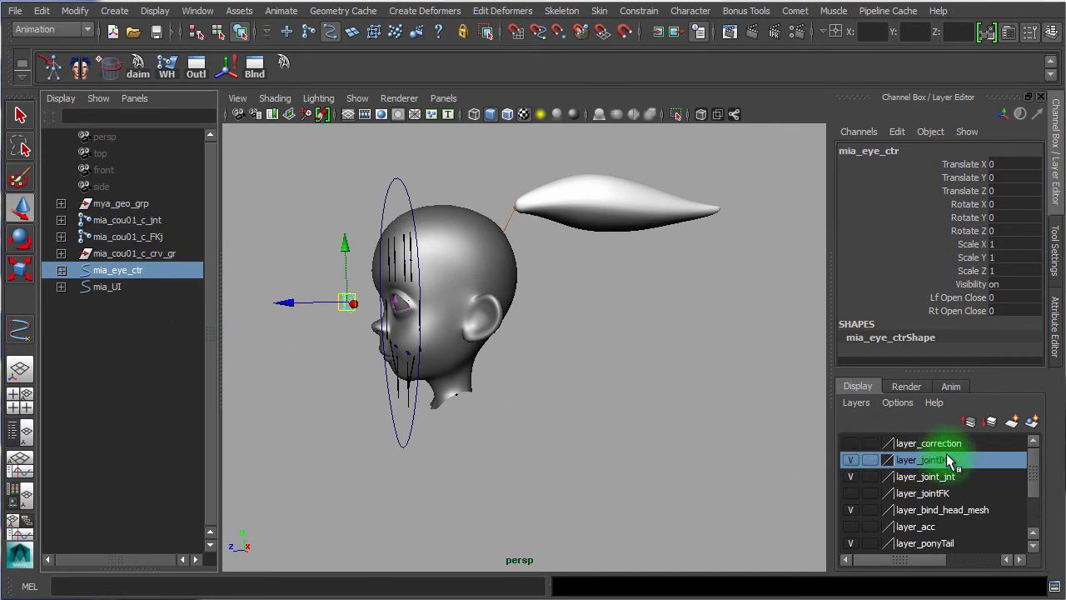
pyautogui.click(851, 492)
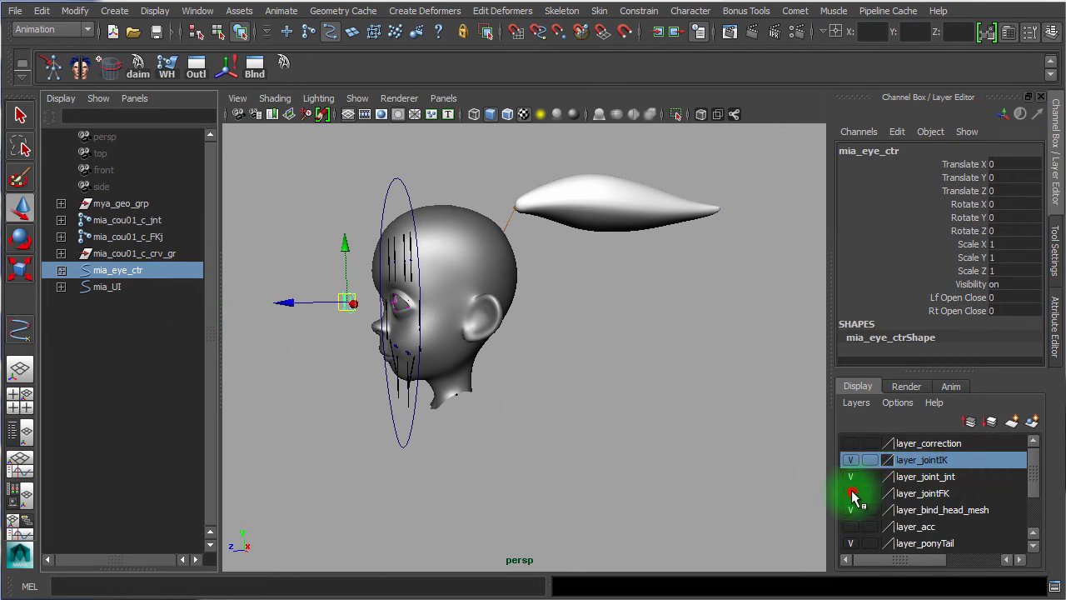
# Step: Try rotating the ponytail control mia_Ptail02_c_crv about Z, and undo the rotation
pyautogui.keyDown('alt'); pyautogui.moveTo(564, 342); pyautogui.dragTo(573, 382, button='middle'); pyautogui.keyUp('alt')
pyautogui.click(560, 206)
pyautogui.click(533, 221)
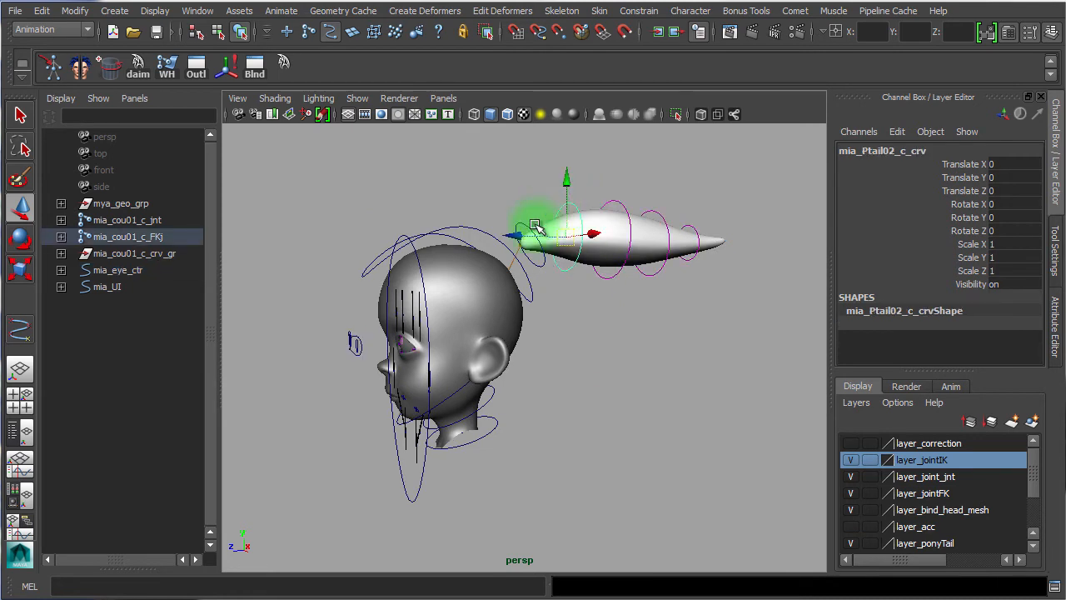
pyautogui.press('e')
pyautogui.moveTo(539, 168); pyautogui.dragTo(521, 181)
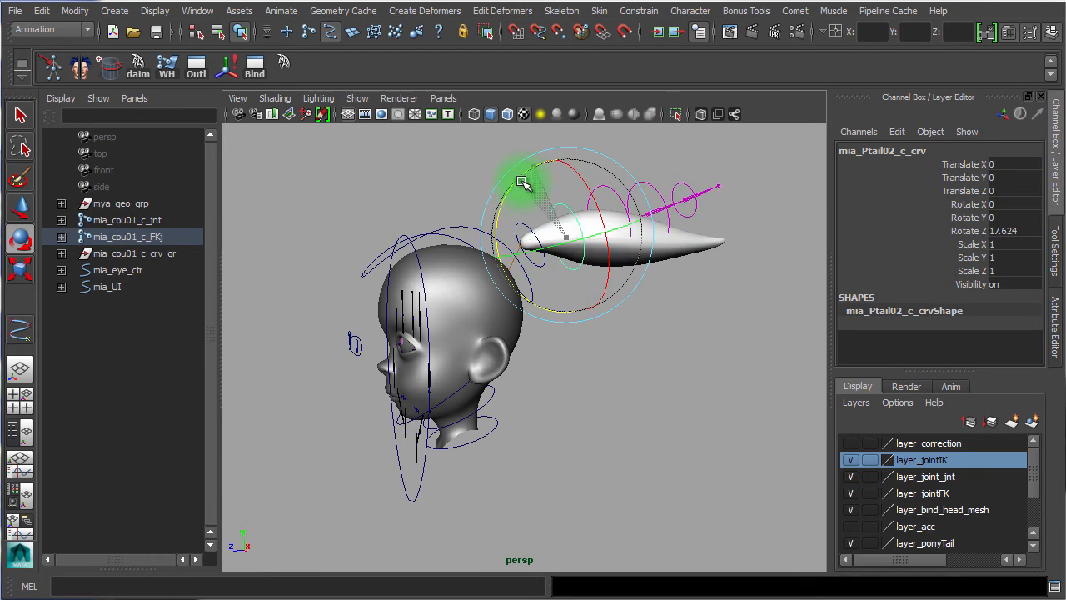
pyautogui.hotkey('ctrl', 'z')
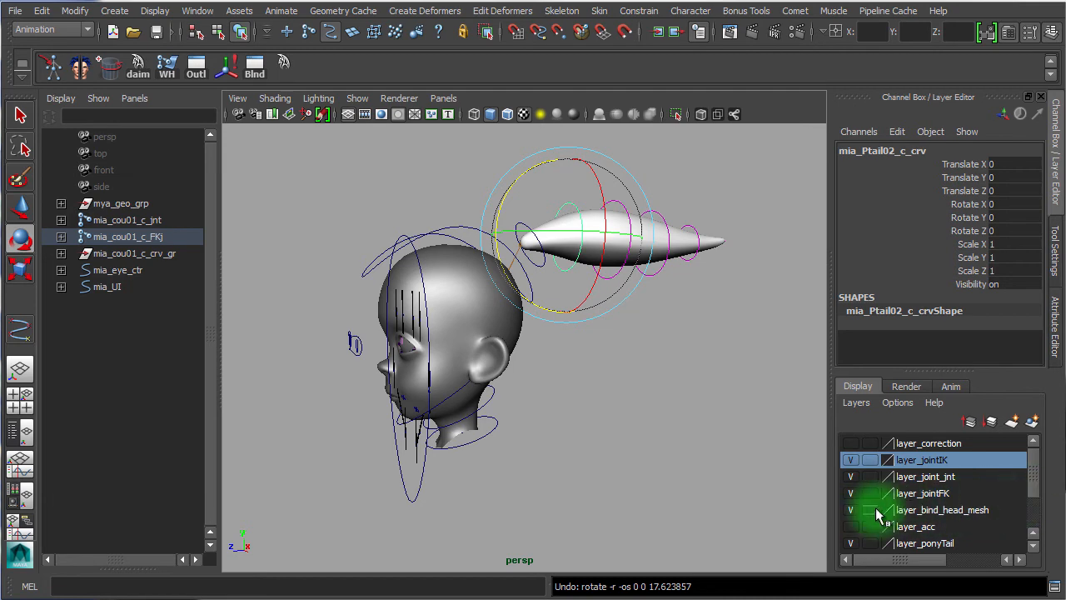
# Step: Hide layer_bind_head_mesh and layer_ponyTail to expose the ponytail joints and their control curves
pyautogui.click(851, 510)
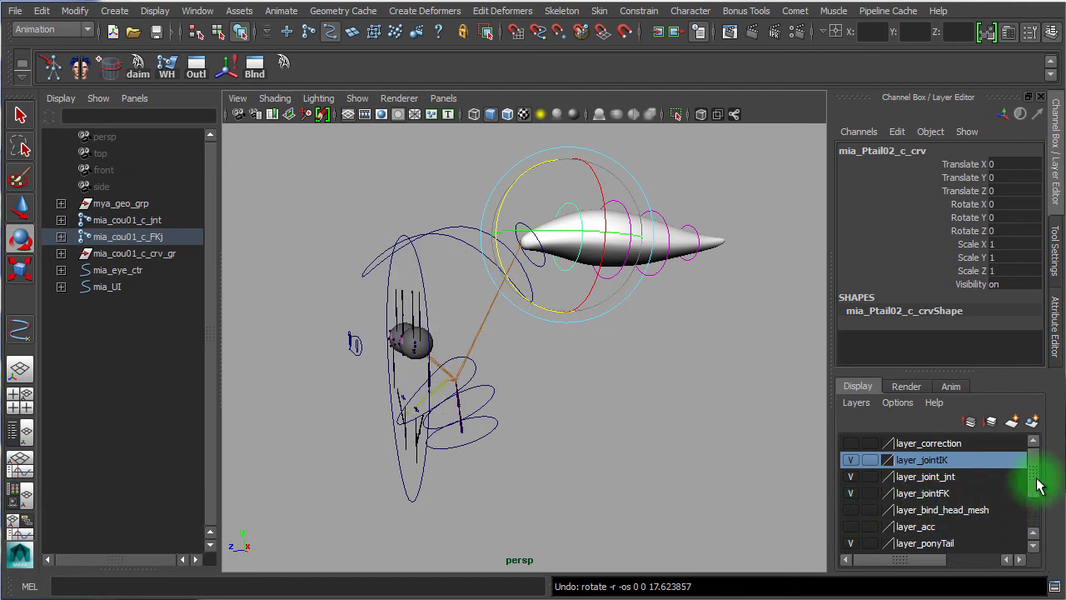
pyautogui.click(850, 543)
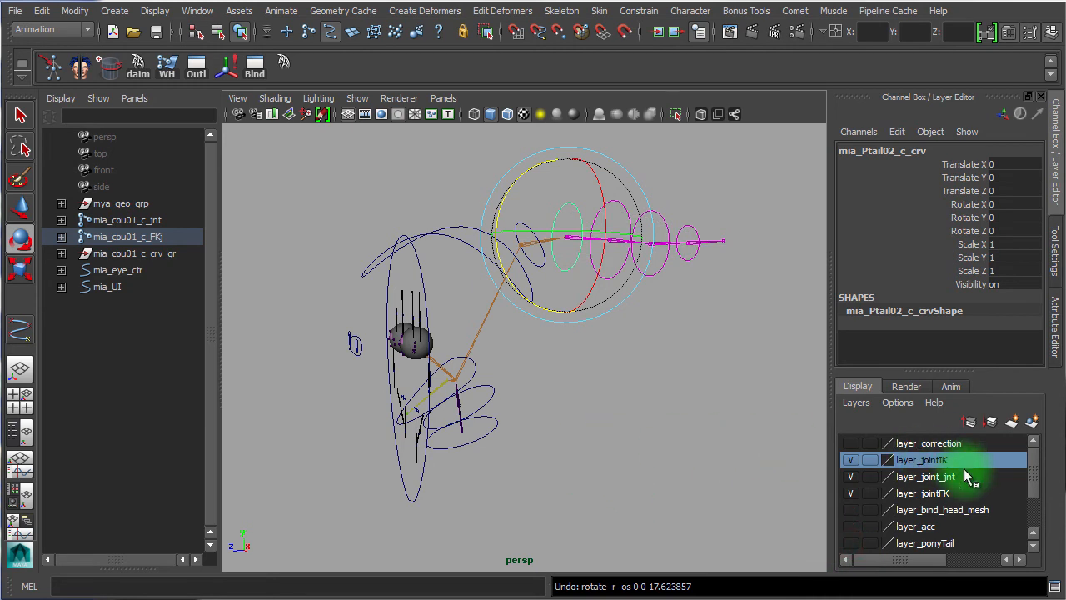
pyautogui.keyDown('alt'); pyautogui.moveTo(500, 403); pyautogui.dragTo(644, 422, button='right'); pyautogui.keyUp('alt')
pyautogui.keyDown('alt'); pyautogui.moveTo(697, 393); pyautogui.dragTo(507, 297); pyautogui.keyUp('alt')
# Step: Enable joint objects in the selection mask and select the ponytail joint mia_Ptail03_c_jnt
pyautogui.click(697, 431)
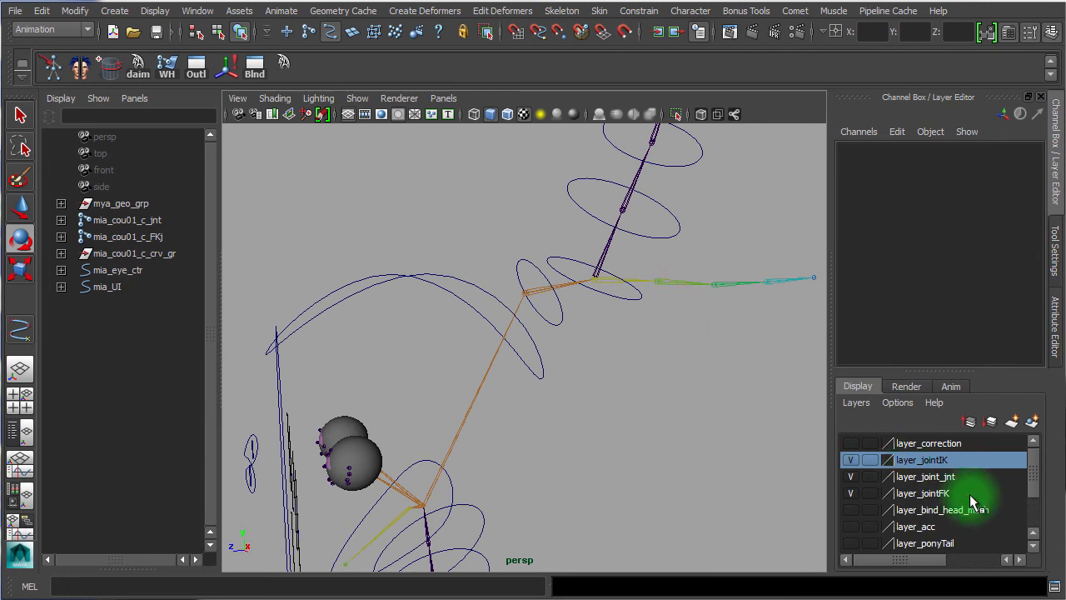
pyautogui.click(309, 31)
pyautogui.click(676, 293)
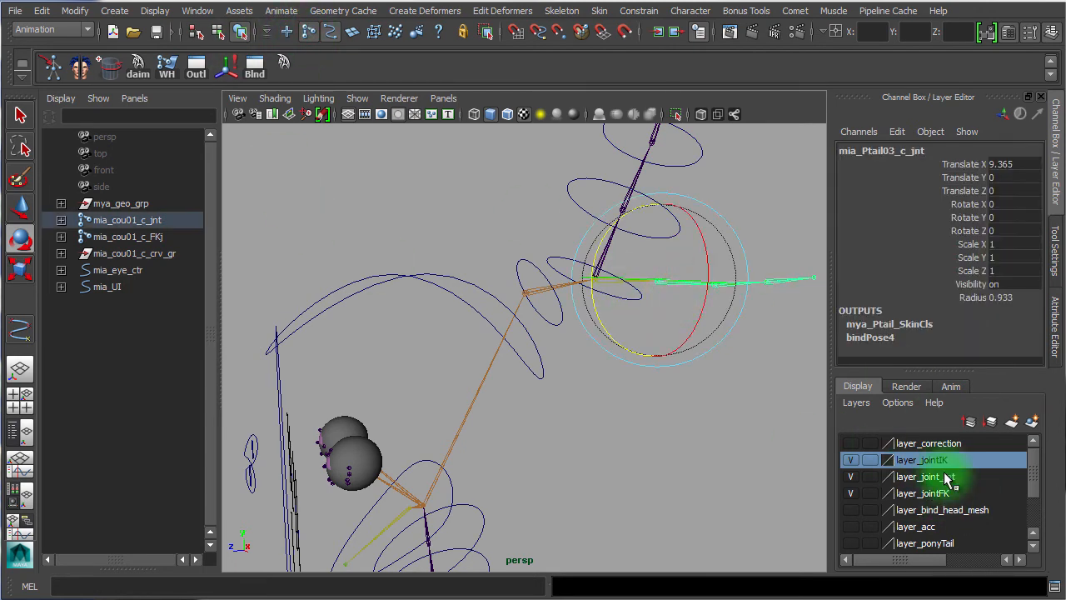
# Step: Show layer_ponyTail, try rotating the joint mia_Ptail03_c_jnt about Z to see its effect on the ponytail mesh, and undo the rotation
pyautogui.click(850, 543)
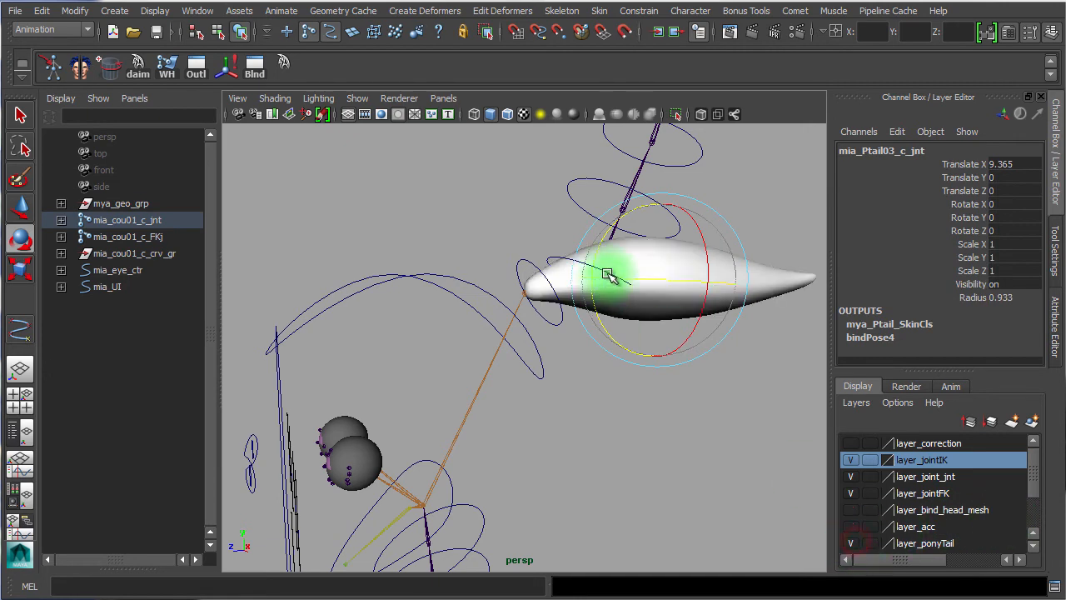
pyautogui.moveTo(612, 224); pyautogui.dragTo(614, 279)
pyautogui.hotkey('ctrl', 'z')
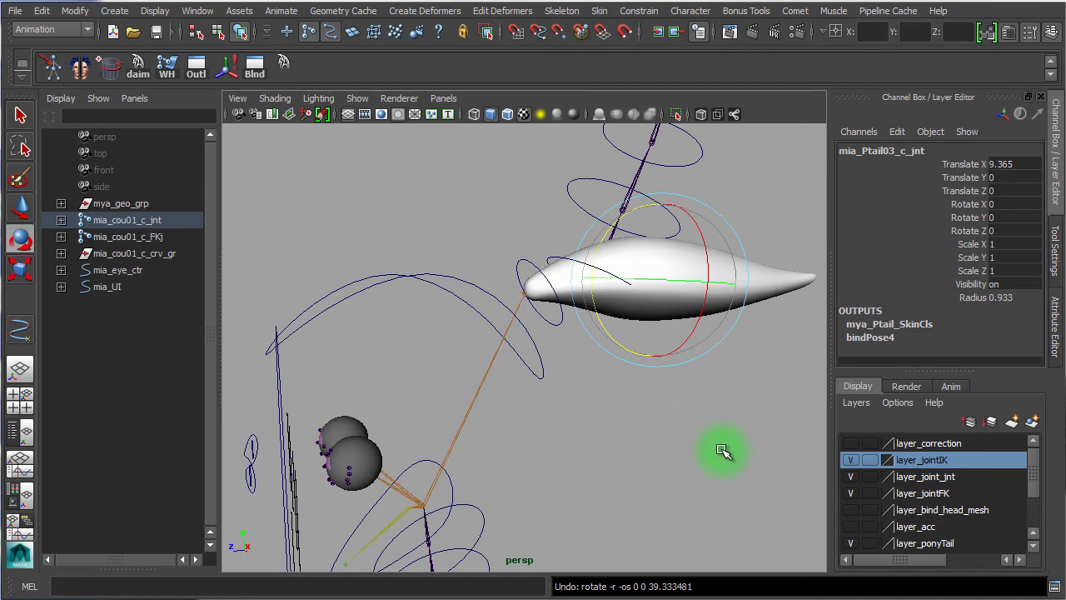
# Step: Undo the preceding changes back through the Z rotation of the ponytail control mia_Ptail02_c_crv
pyautogui.hotkey('ctrl', 'z')
pyautogui.hotkey('ctrl', 'z')
pyautogui.hotkey('ctrl', 'z')
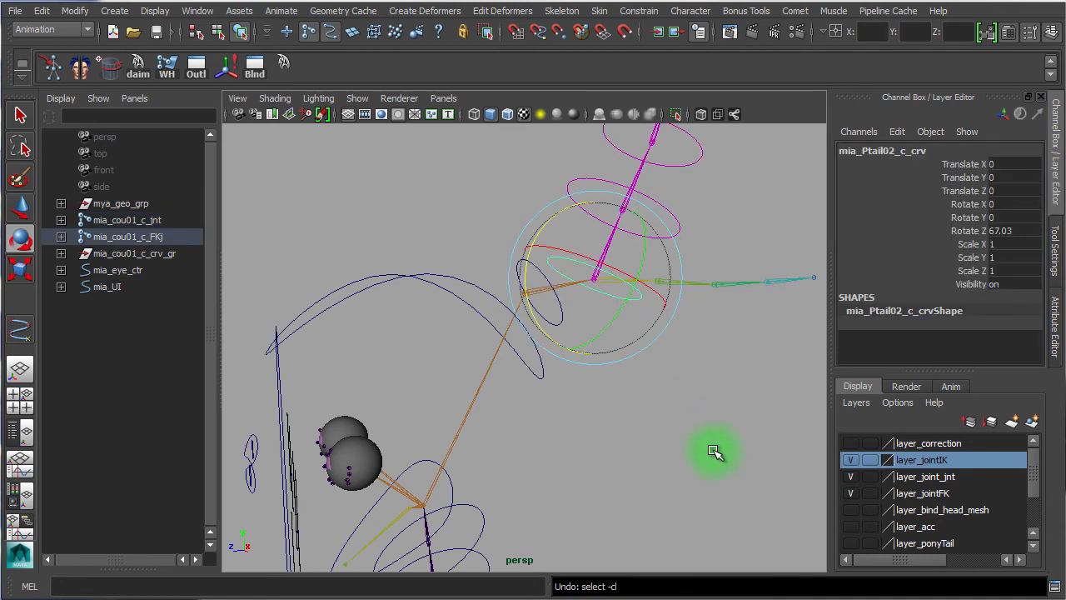
pyautogui.hotkey('ctrl', 'z')
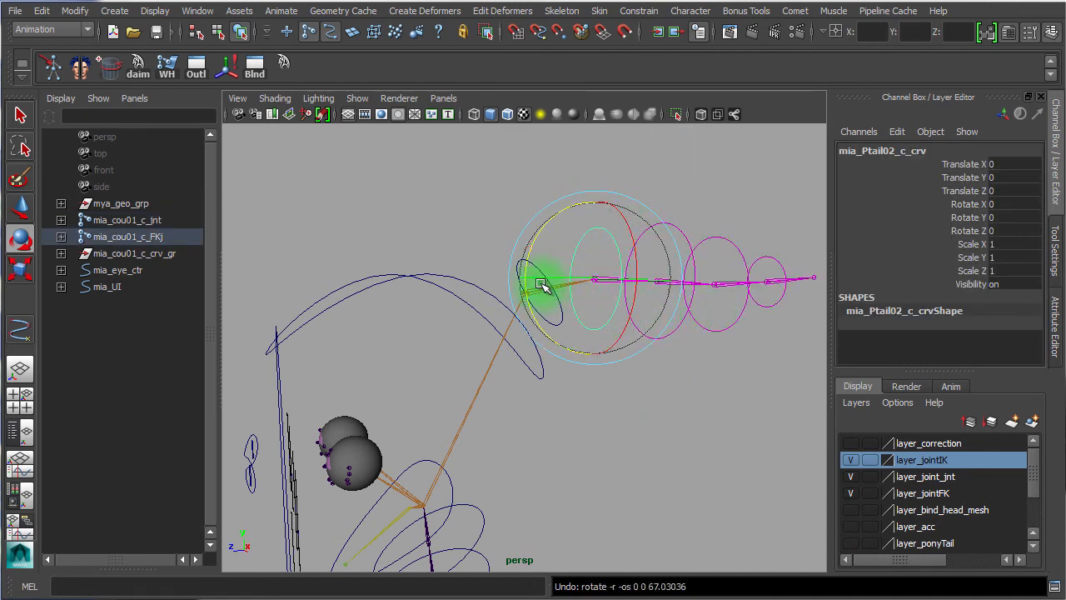
# Step: Check the full mia_cou01_c_jnt hierarchy, widen the Outliner slightly, and collapse the hierarchy with mia_cou01_c_jnt selected
pyautogui.keyDown('shift'); pyautogui.click(61, 221); pyautogui.keyUp('shift')
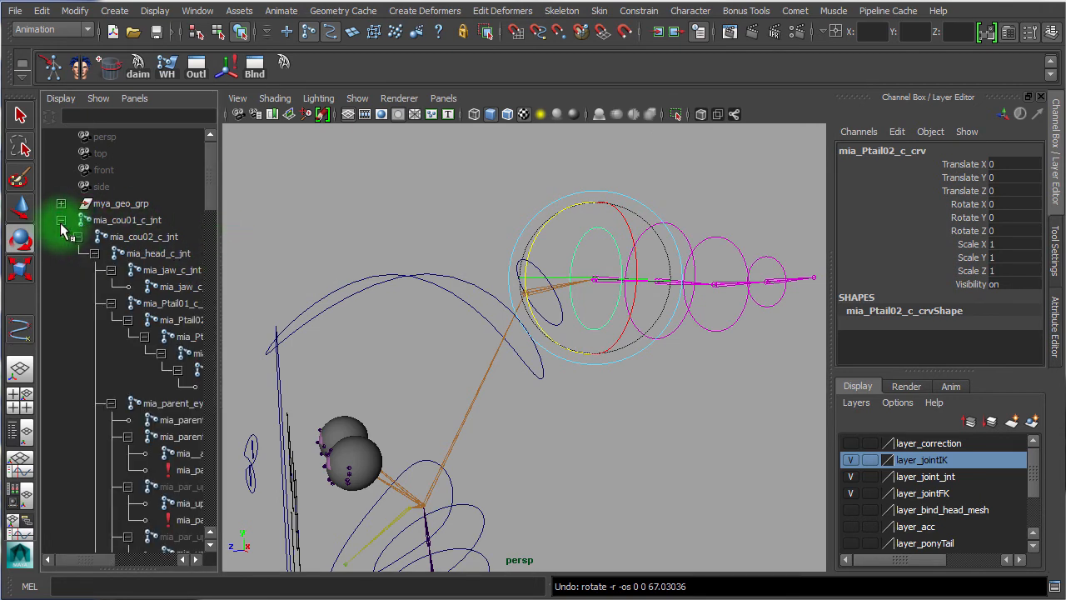
pyautogui.click(61, 220)
pyautogui.keyDown('shift'); pyautogui.click(61, 221); pyautogui.keyUp('shift')
pyautogui.moveTo(215, 203); pyautogui.dragTo(221, 121)
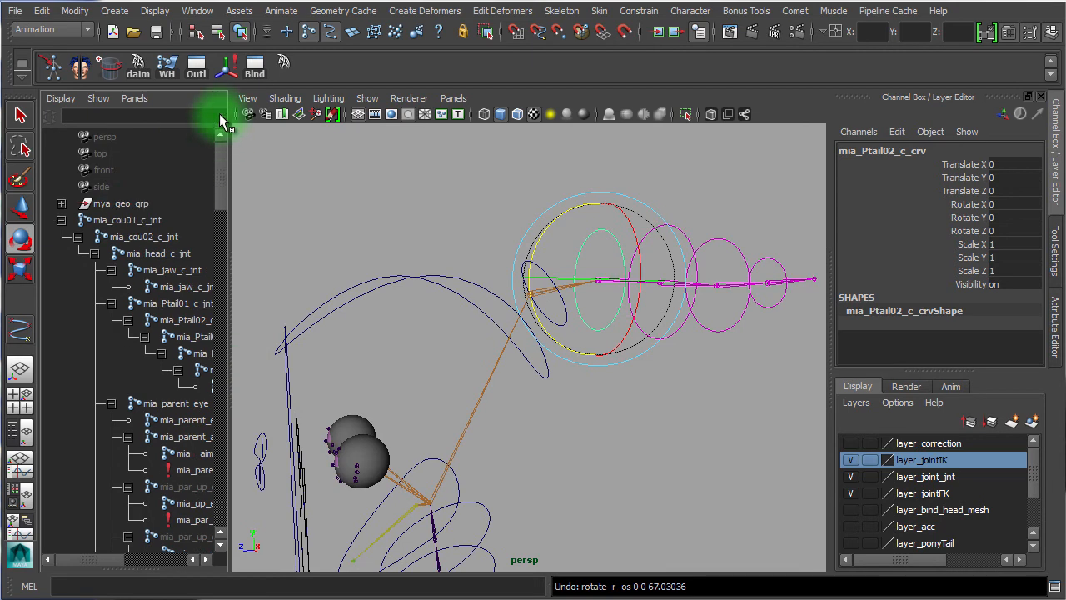
pyautogui.click(61, 220)
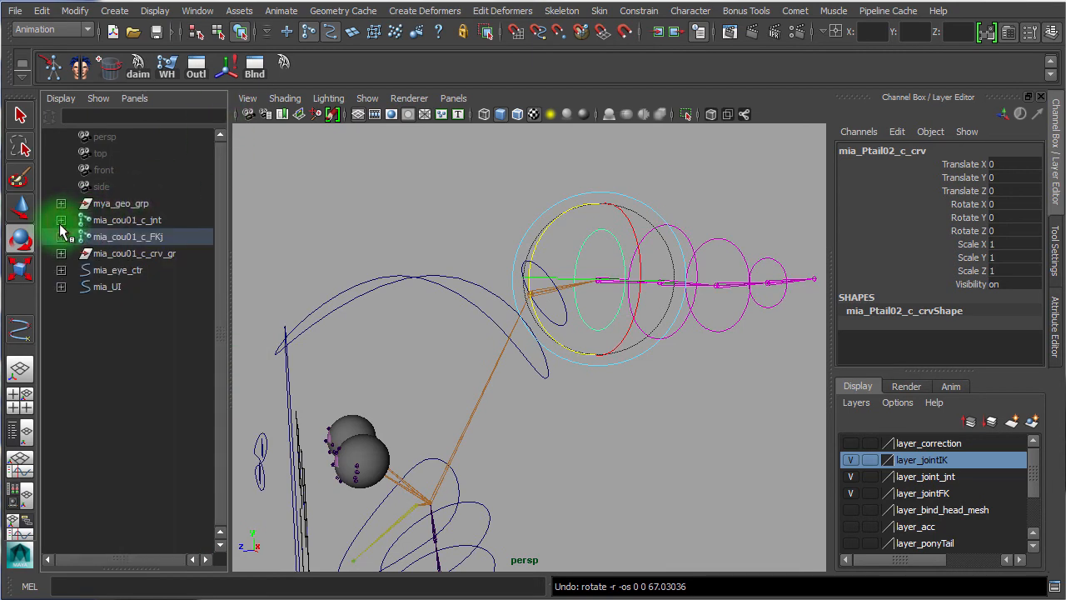
pyautogui.click(61, 223)
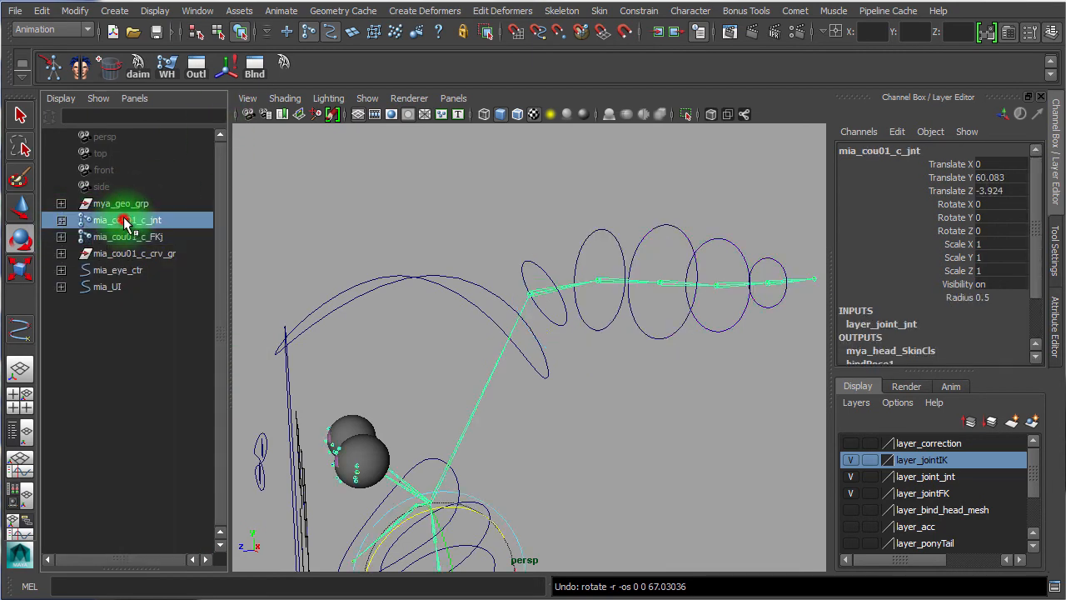
# Step: Expand the mia_cou01_c_jnt and mia_cou01_c_FKj hierarchies in the Outliner down to the children of their head joints
pyautogui.click(61, 221)
pyautogui.click(74, 236)
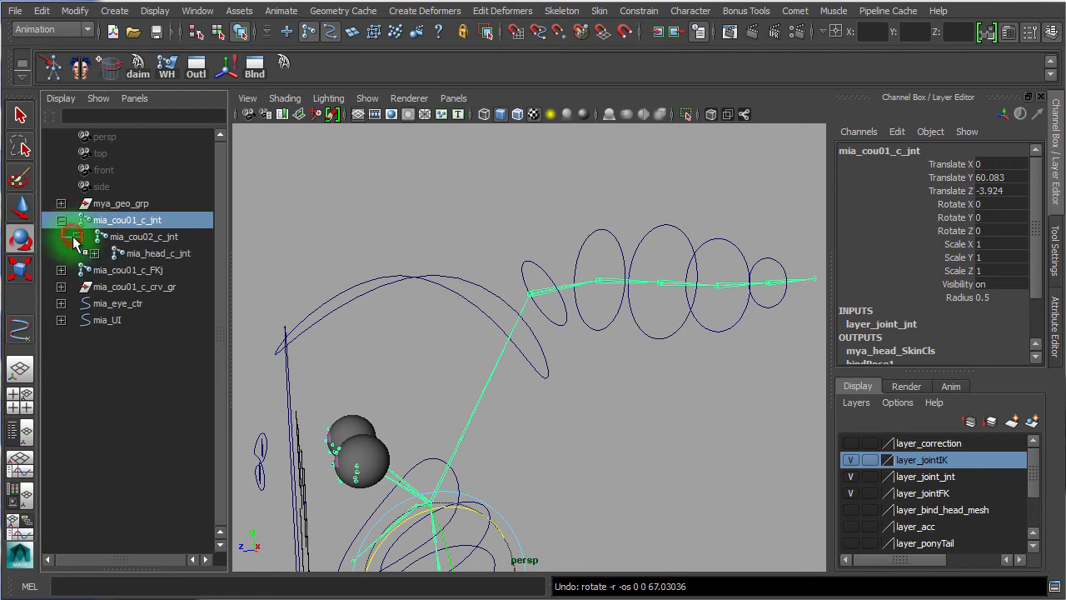
pyautogui.click(94, 253)
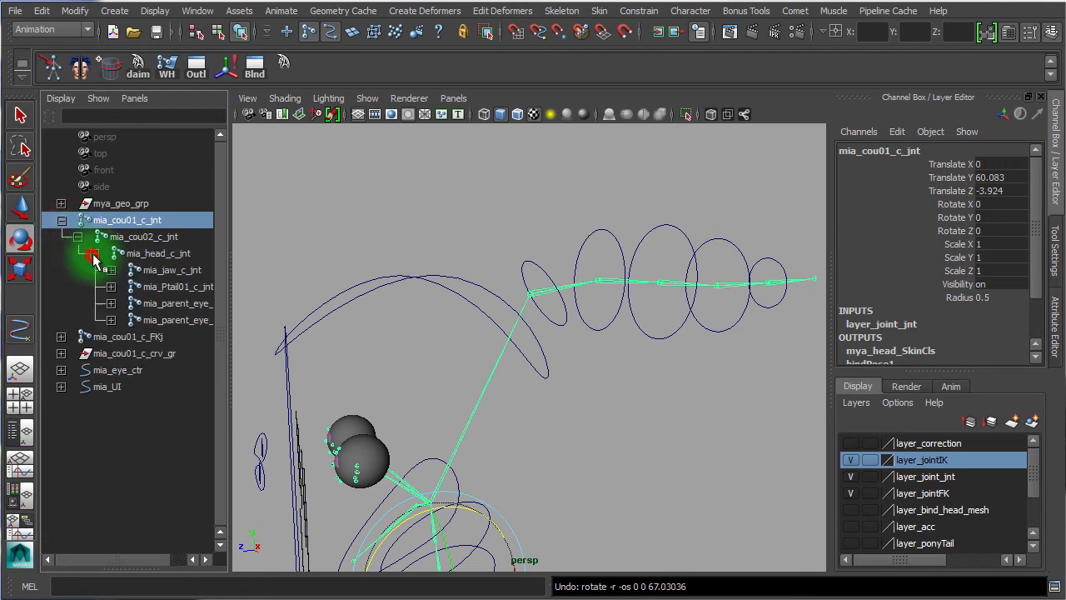
pyautogui.click(61, 336)
pyautogui.click(77, 353)
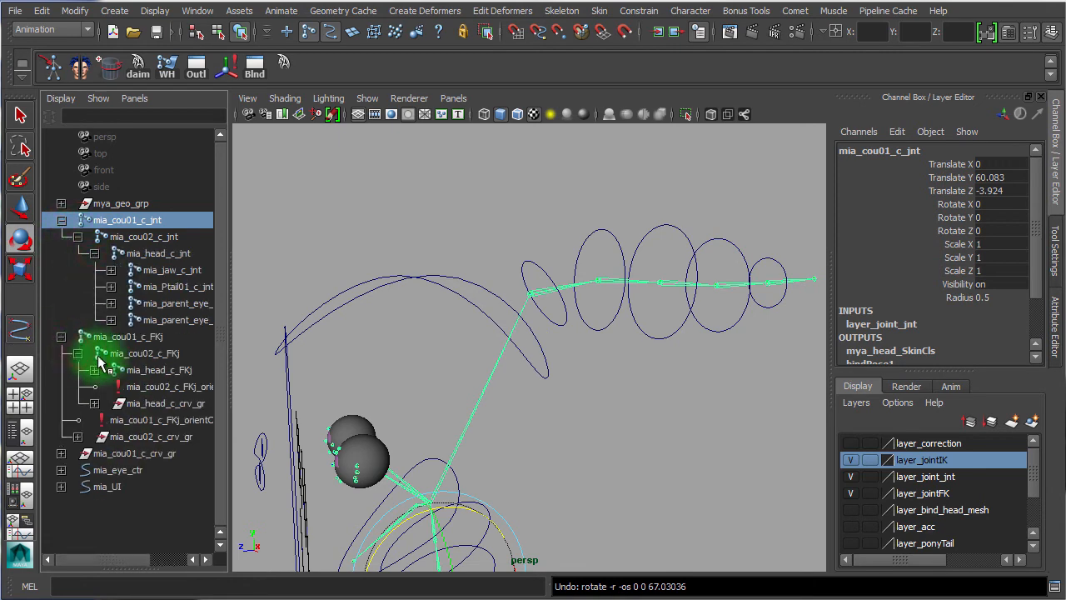
pyautogui.click(94, 369)
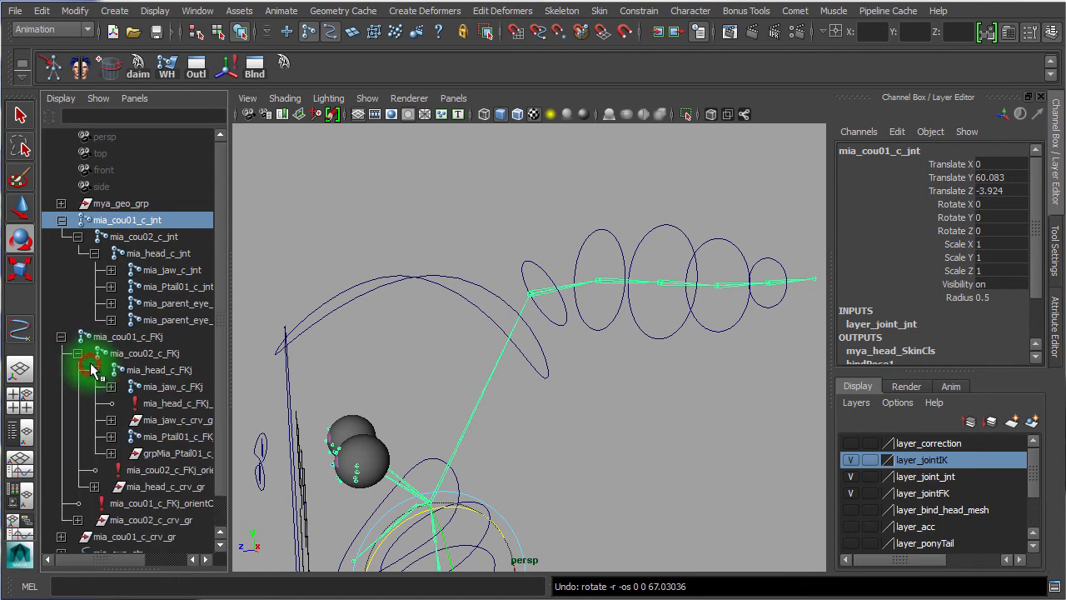
# Step: Inspect the FK chain joints mia_cou02_c_FKj, mia_head_c_FKj, mia_jaw_c_FKj and mia_cou01_c_FKj in the viewport, and clear the selection
pyautogui.keyDown('alt'); pyautogui.moveTo(604, 454); pyautogui.dragTo(671, 307, button='middle'); pyautogui.keyUp('alt')
pyautogui.click(179, 354)
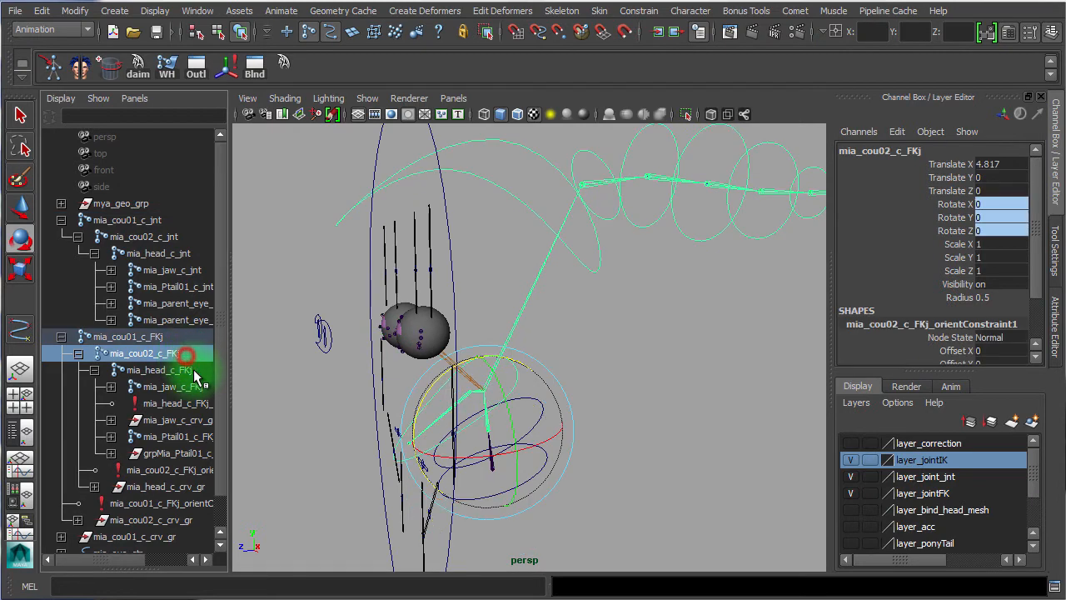
pyautogui.click(183, 369)
pyautogui.click(185, 385)
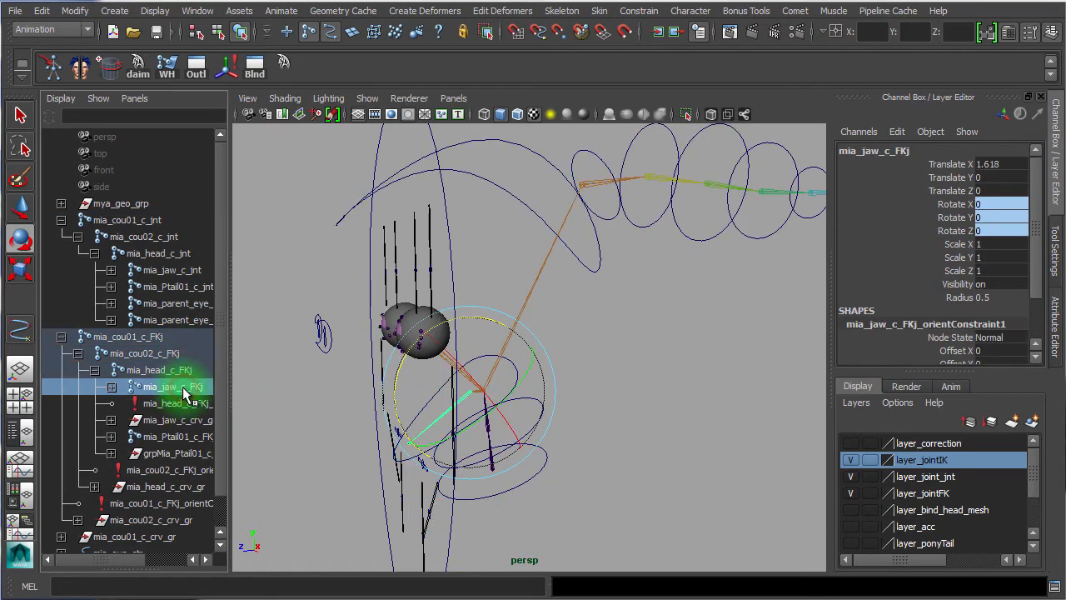
pyautogui.click(154, 337)
pyautogui.keyDown('alt'); pyautogui.moveTo(702, 440); pyautogui.dragTo(626, 459); pyautogui.keyUp('alt')
pyautogui.click(729, 433)
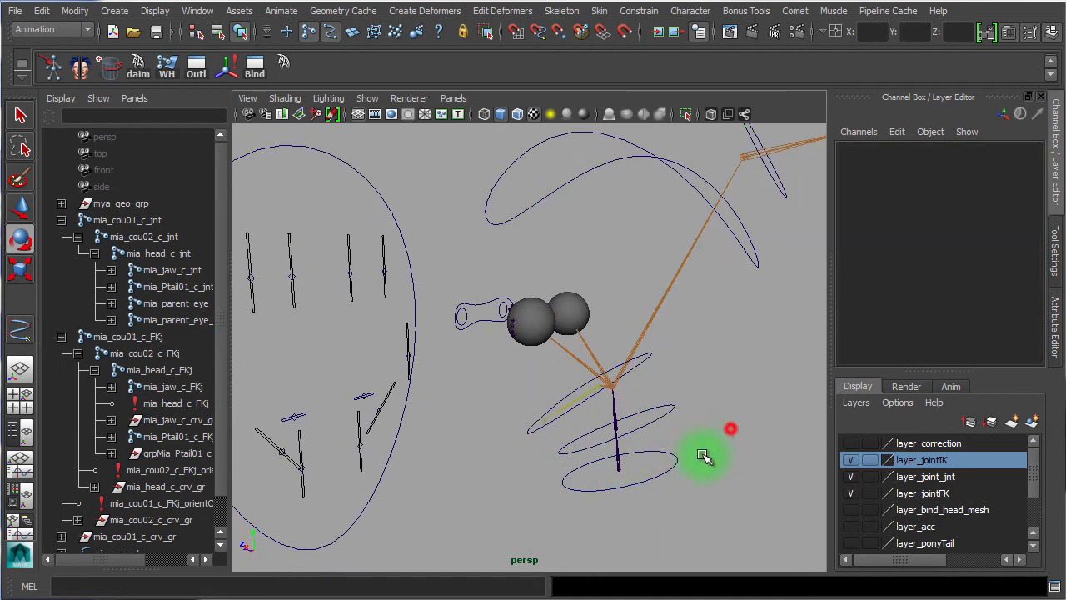
pyautogui.click(665, 452)
pyautogui.click(710, 400)
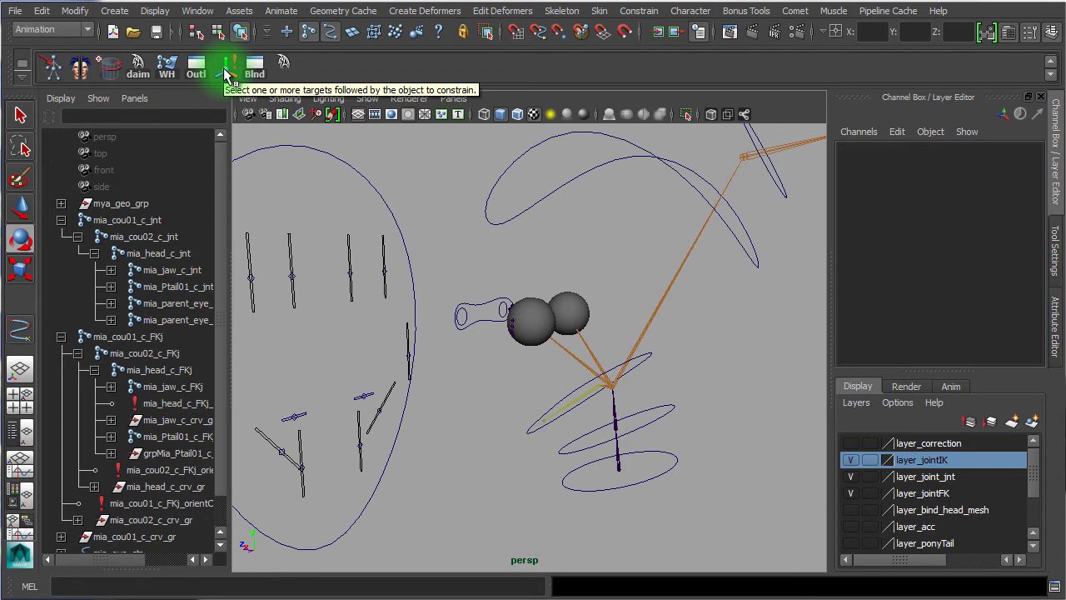
pyautogui.keyDown('alt'); pyautogui.moveTo(722, 447); pyautogui.dragTo(705, 425); pyautogui.keyUp('alt')
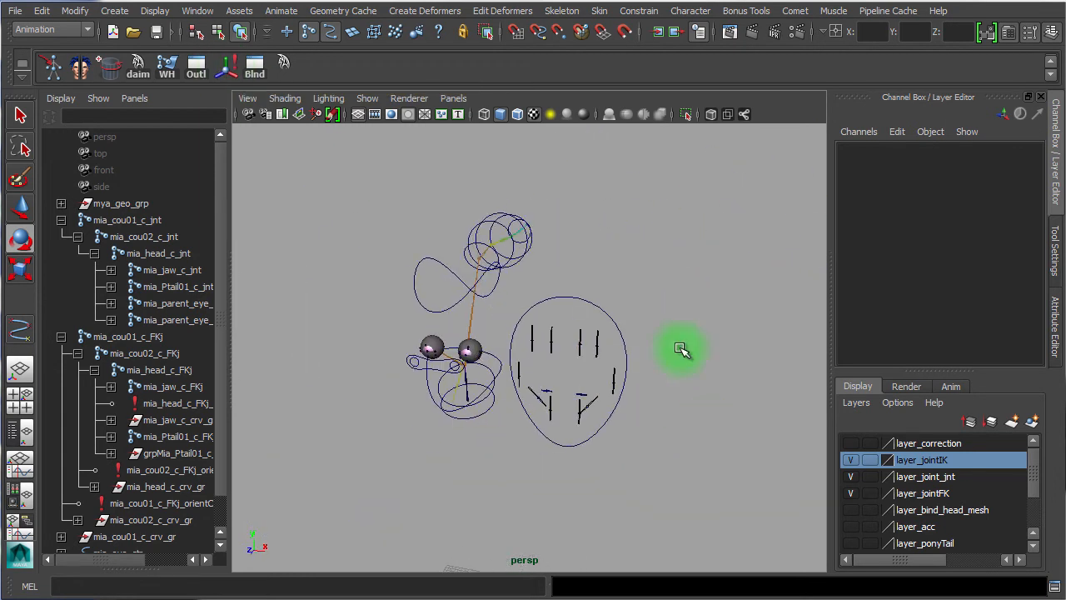
# Step: Create a polygon cube, raise it above the rig to about Y 110, and scale it uniformly to about 14.35
pyautogui.keyDown('shift'); pyautogui.rightClick(624, 223); pyautogui.keyUp('shift')
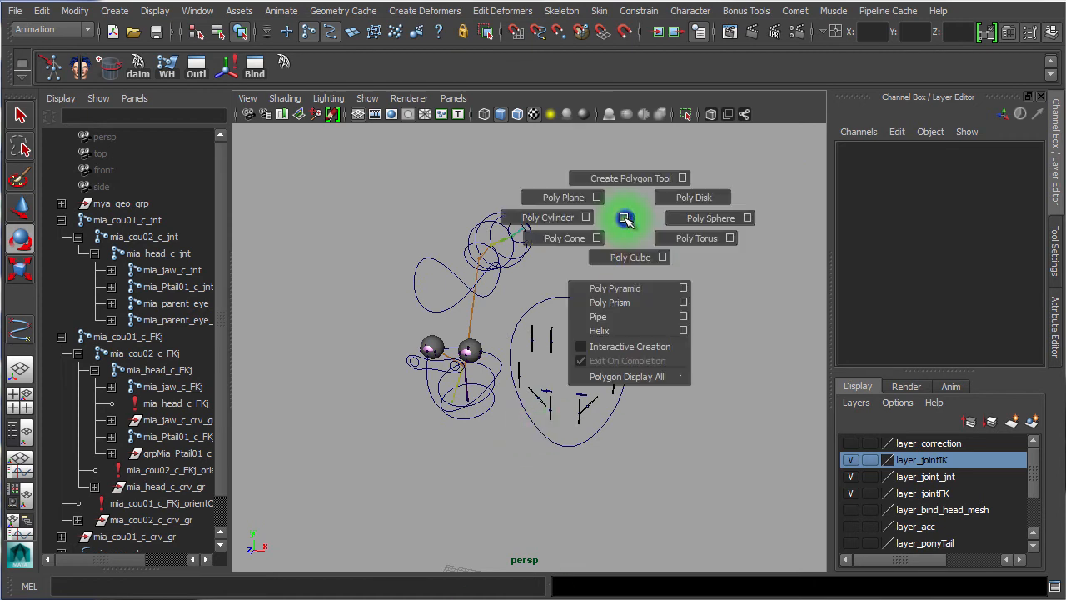
pyautogui.keyDown('shift'); pyautogui.moveTo(631, 253); pyautogui.dragTo(631, 255, button='right'); pyautogui.keyUp('shift')
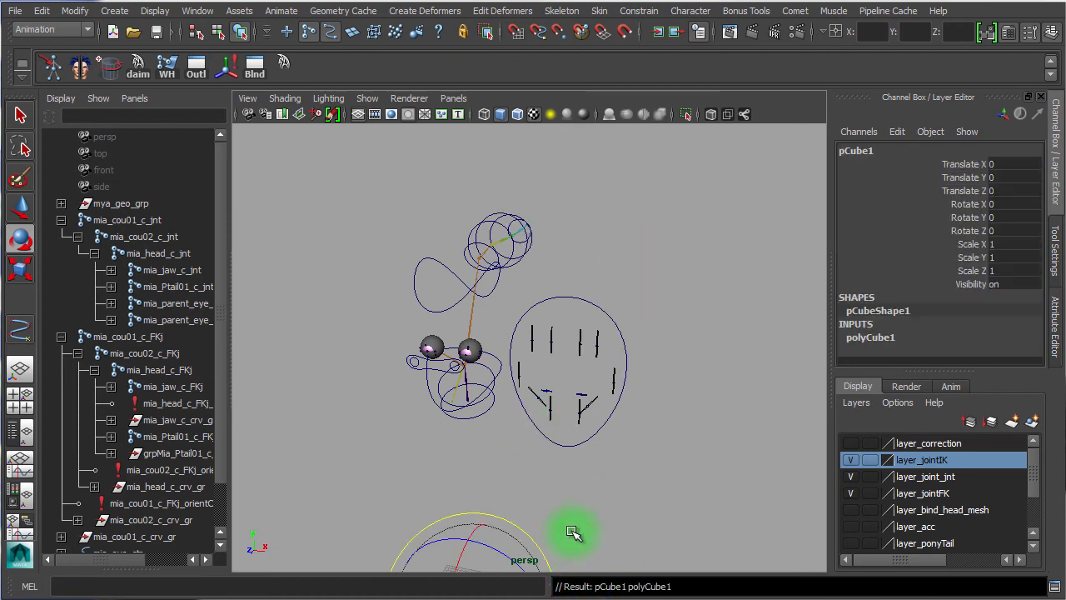
pyautogui.press('w')
pyautogui.moveTo(468, 557); pyautogui.dragTo(418, 161)
pyautogui.press('r')
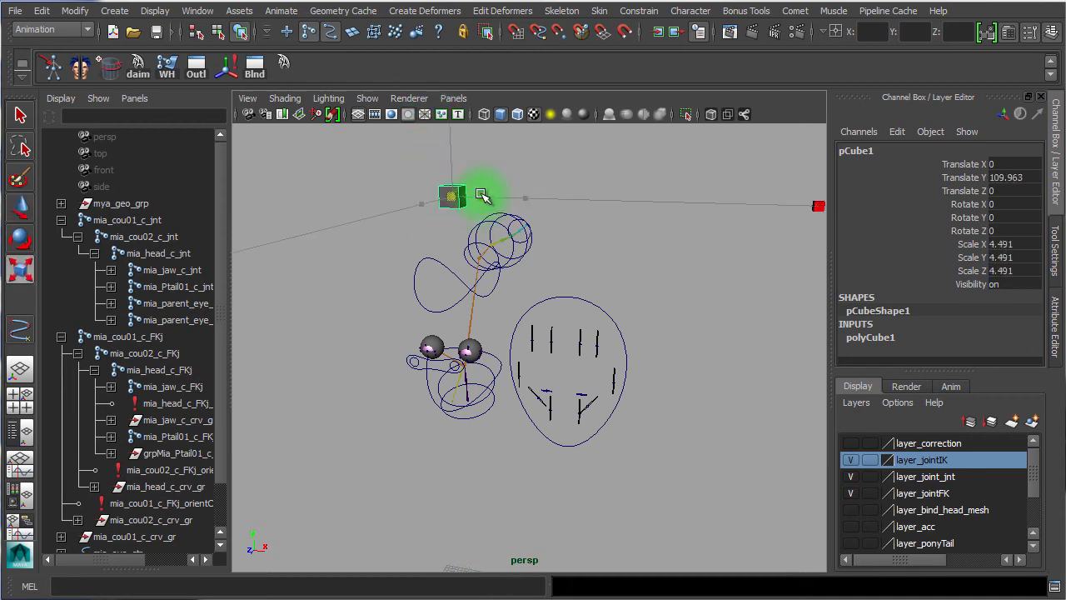
pyautogui.moveTo(450, 194); pyautogui.dragTo(504, 196)
# Step: Duplicate the cube and move the copy beside it to about X 45.2, Y 106.8, Z -10.6
pyautogui.hotkey('ctrl', 'd')
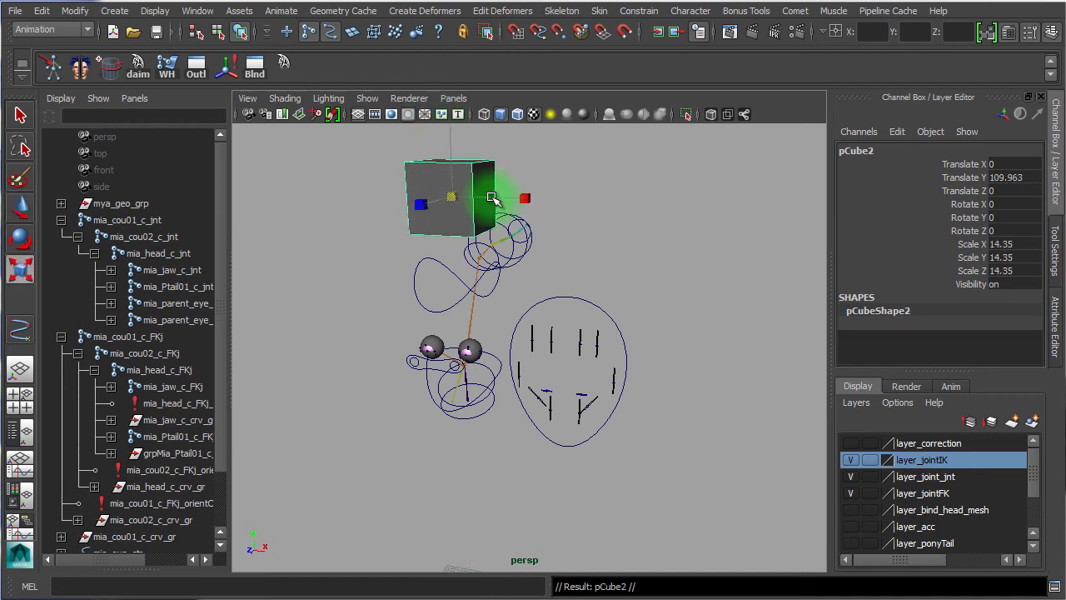
pyautogui.press('w')
pyautogui.moveTo(458, 197); pyautogui.dragTo(670, 215)
# Step: Enable all object types in the selection mask so that the cubes can be selected
pyautogui.click(453, 186)
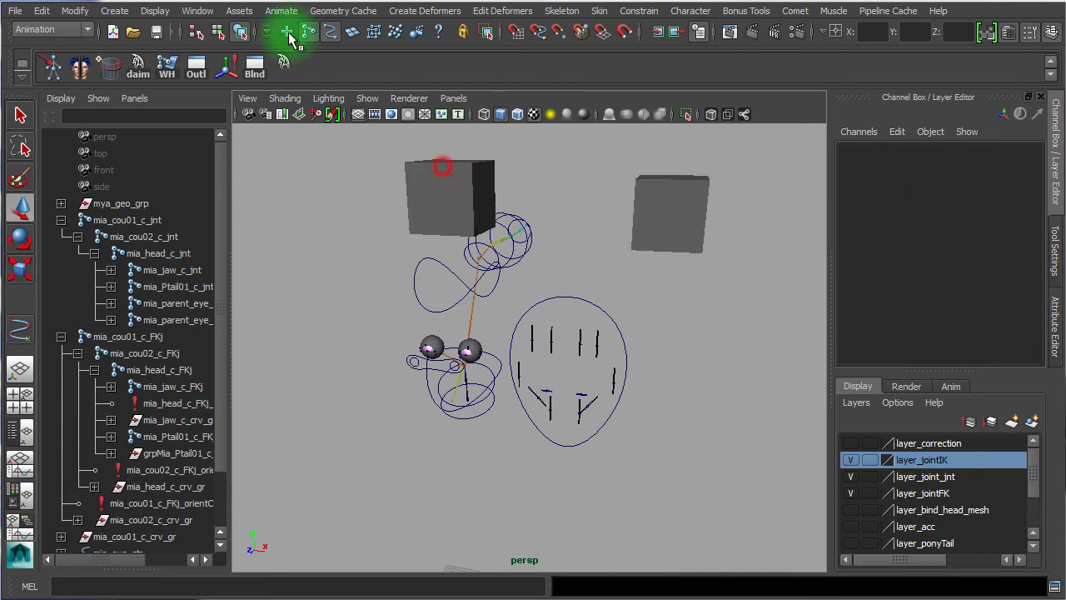
pyautogui.click(268, 31)
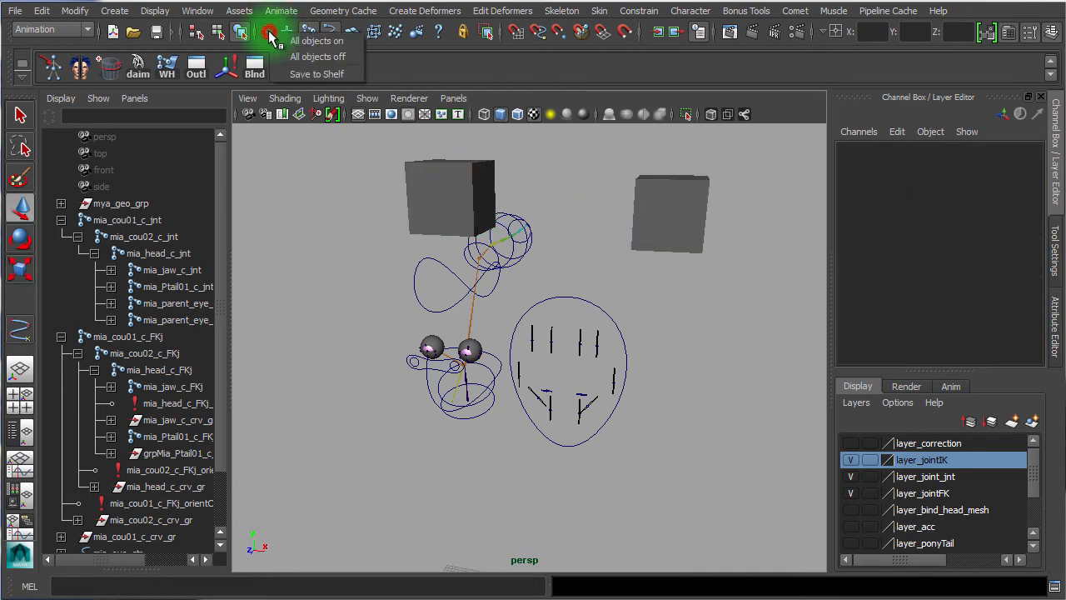
pyautogui.click(308, 55)
# Step: Apply an orient constraint from pCube1 to pCube2, with pCube1 as the target
pyautogui.click(437, 175)
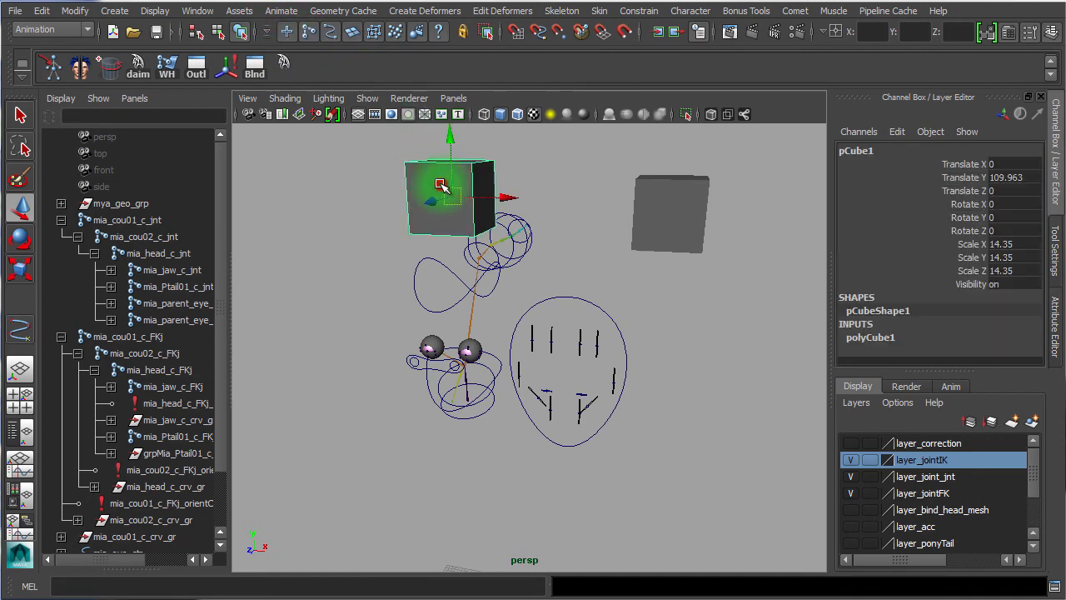
pyautogui.keyDown('shift'); pyautogui.click(671, 196); pyautogui.keyUp('shift')
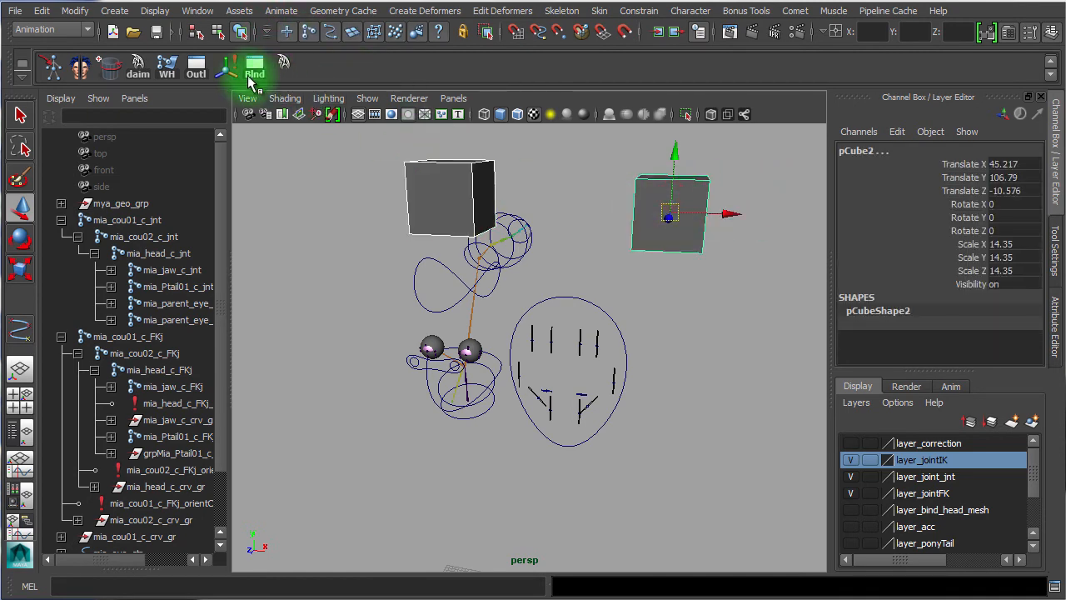
pyautogui.click(228, 70)
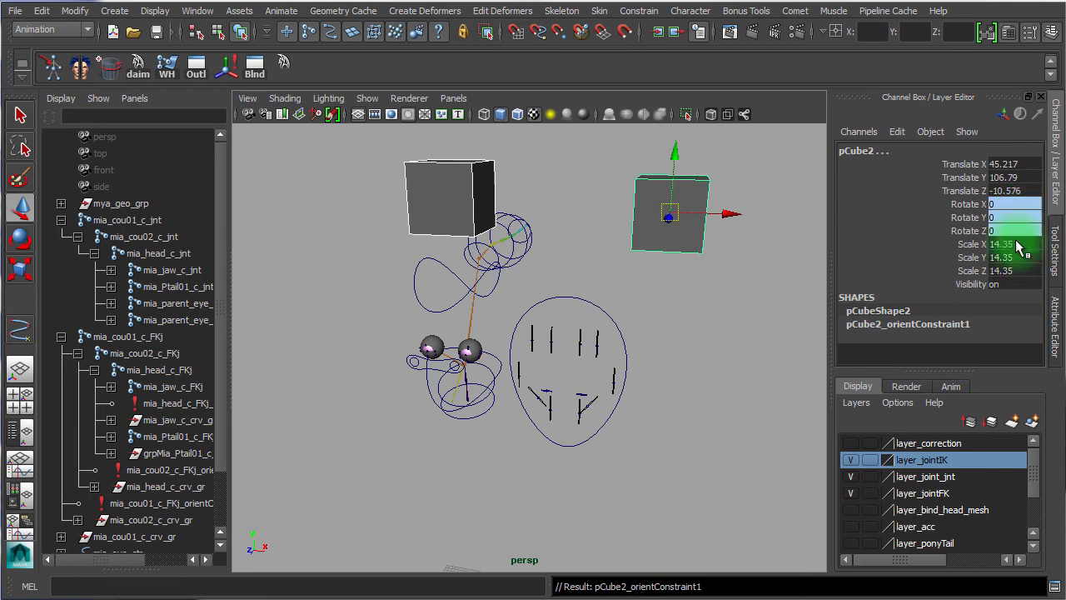
# Step: Rotate pCube1 freely to about X 9.3, Y -24.7, Z 5.4 to test the orient constraint
pyautogui.click(715, 303)
pyautogui.click(462, 200)
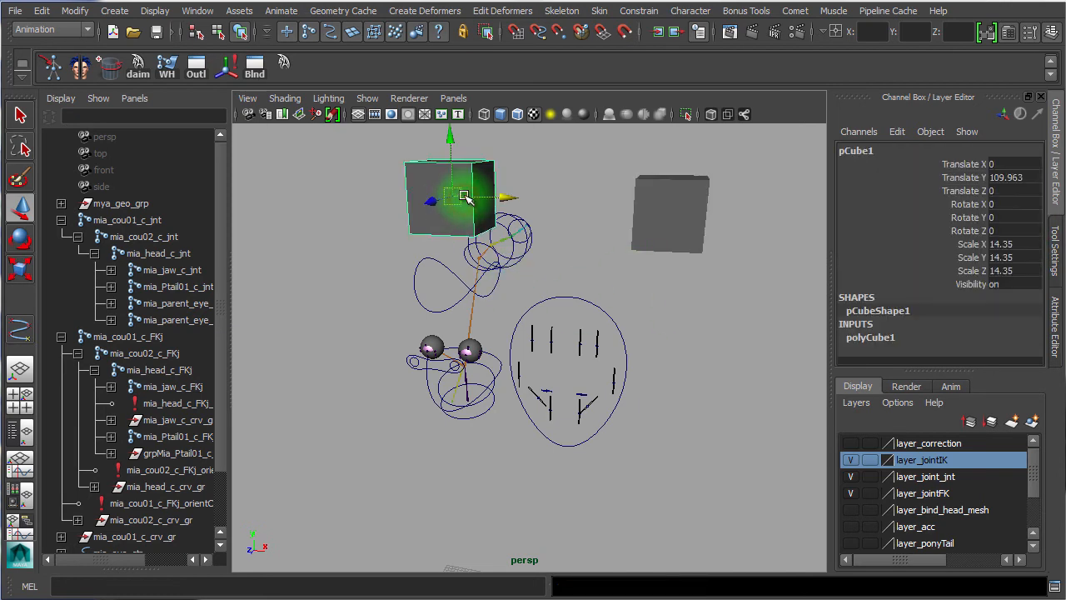
pyautogui.press('e')
pyautogui.moveTo(471, 178); pyautogui.dragTo(433, 190)
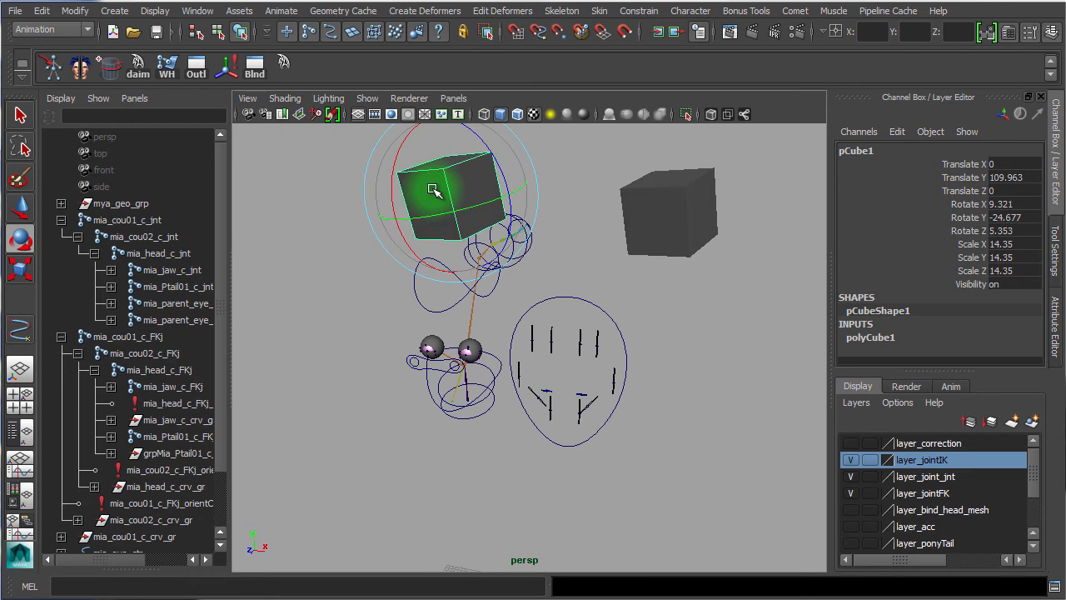
# Step: Delete both test cubes from the scene
pyautogui.press('Delete')
pyautogui.click(673, 219)
pyautogui.press('Delete')
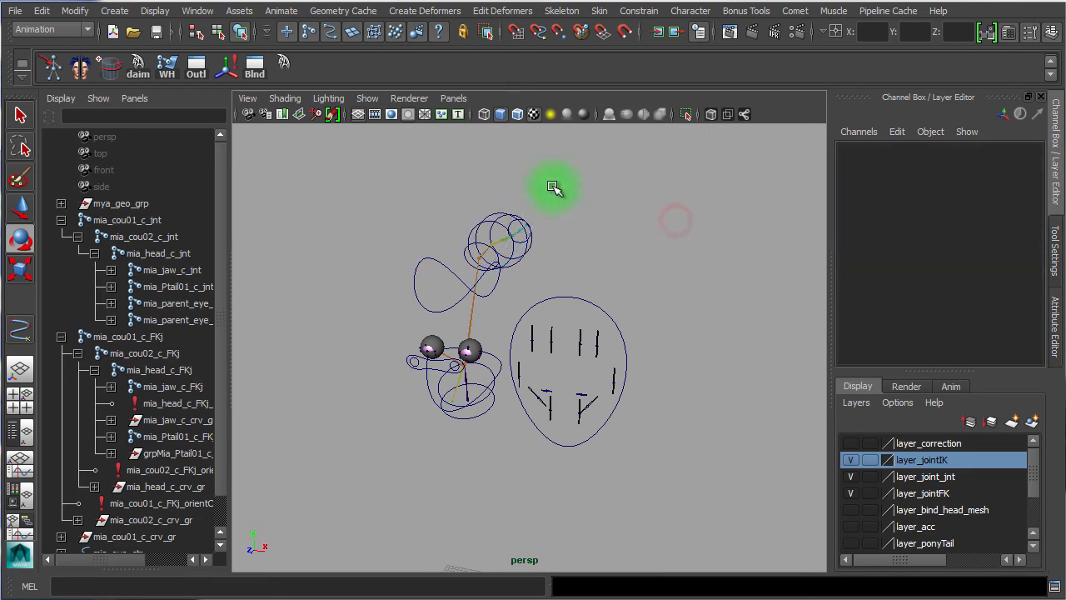
# Step: Orient-constrain the bind joint mia_cou01_c_jnt to the FK joint mia_cou01_c_FKj
pyautogui.click(629, 14)
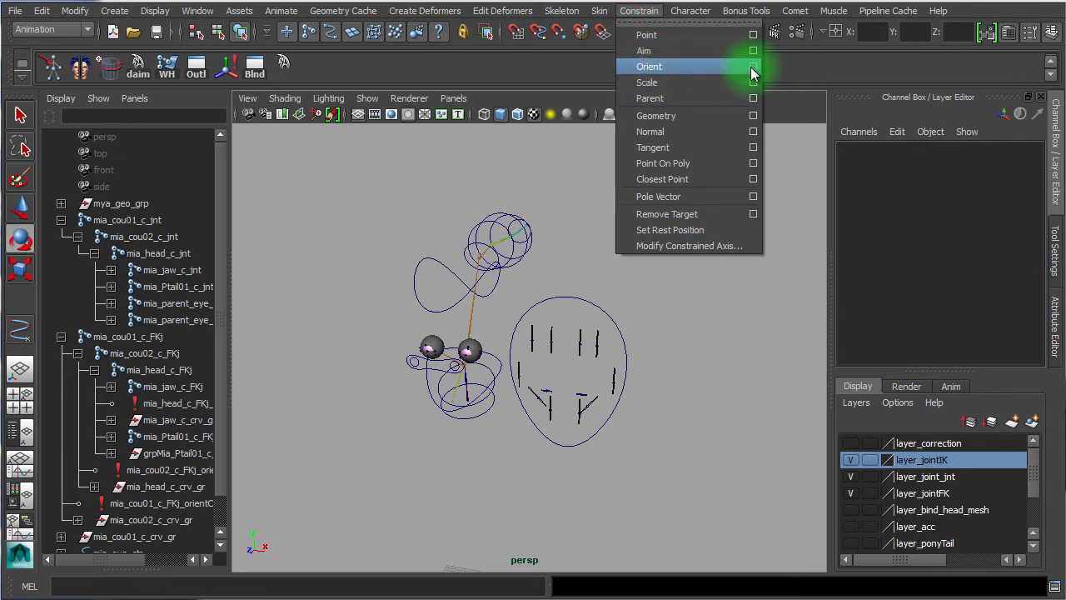
pyautogui.click(681, 396)
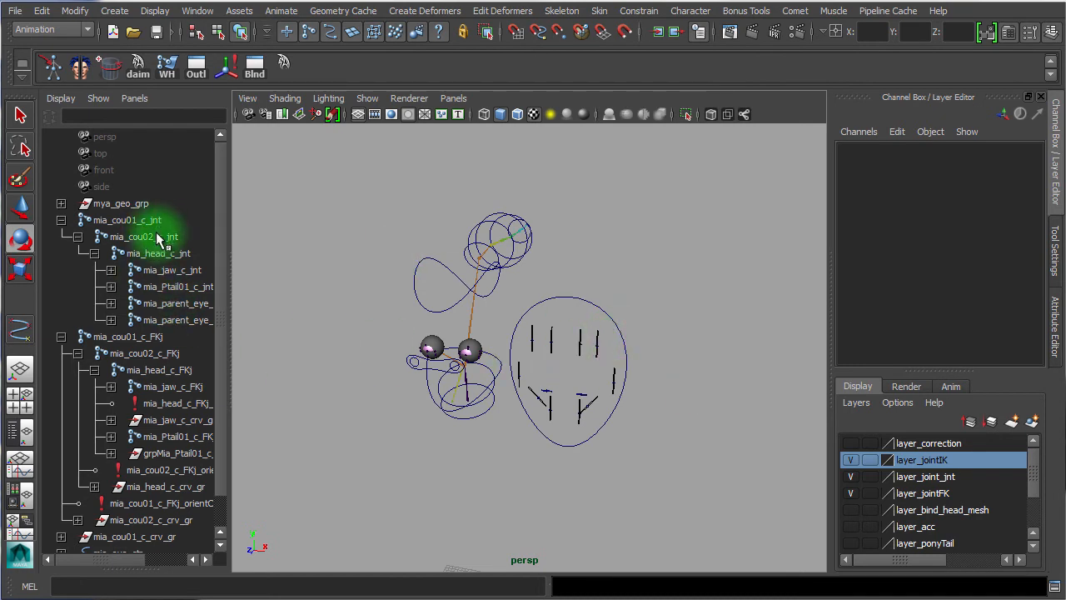
pyautogui.click(130, 338)
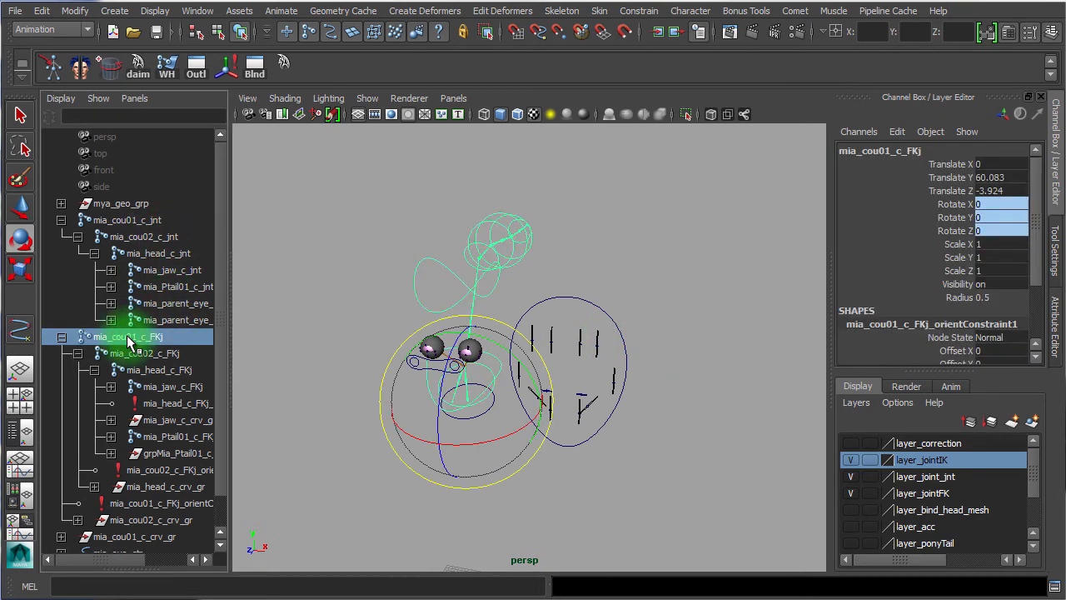
pyautogui.keyDown('ctrl'); pyautogui.click(138, 220); pyautogui.keyUp('ctrl')
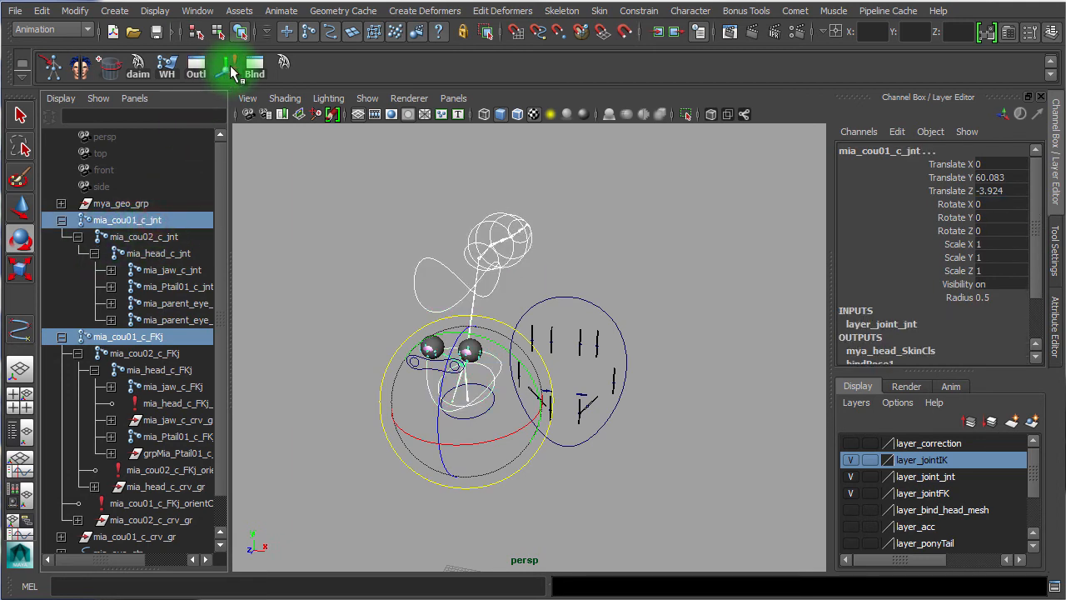
pyautogui.click(227, 70)
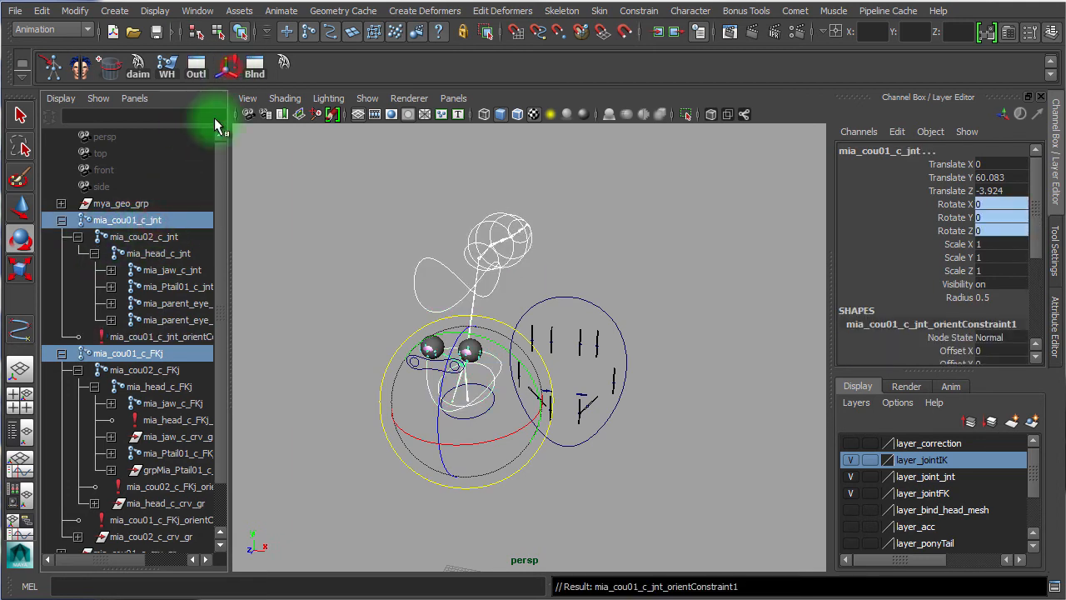
# Step: Orient-constrain mia_cou02_c_jnt to mia_cou02_c_FKj, and mia_head_c_jnt to mia_head_c_FKj
pyautogui.click(177, 374)
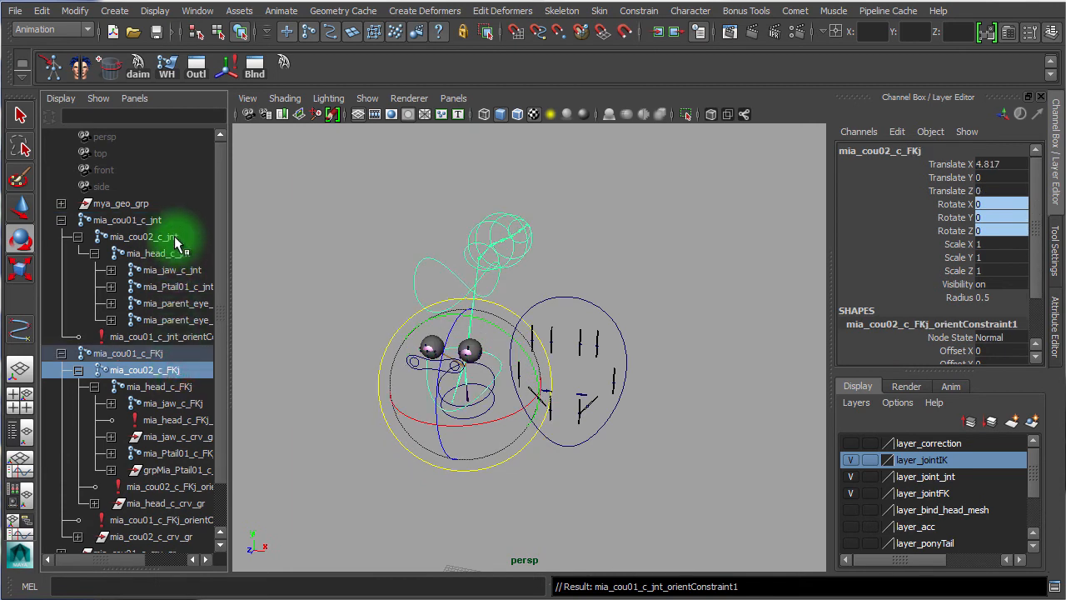
pyautogui.keyDown('ctrl'); pyautogui.click(175, 238); pyautogui.keyUp('ctrl')
pyautogui.click(227, 66)
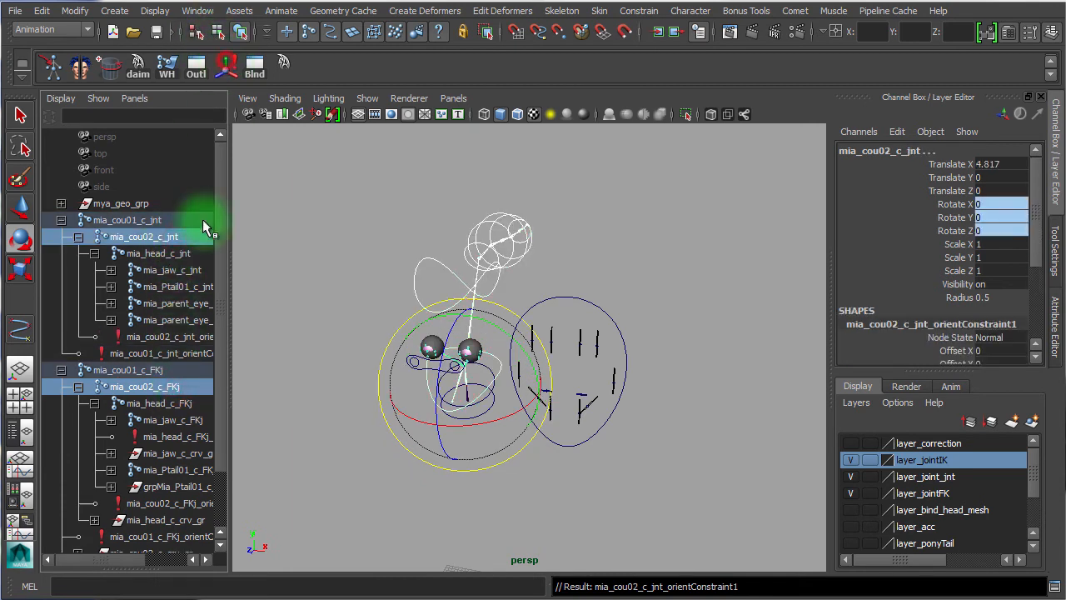
pyautogui.click(172, 404)
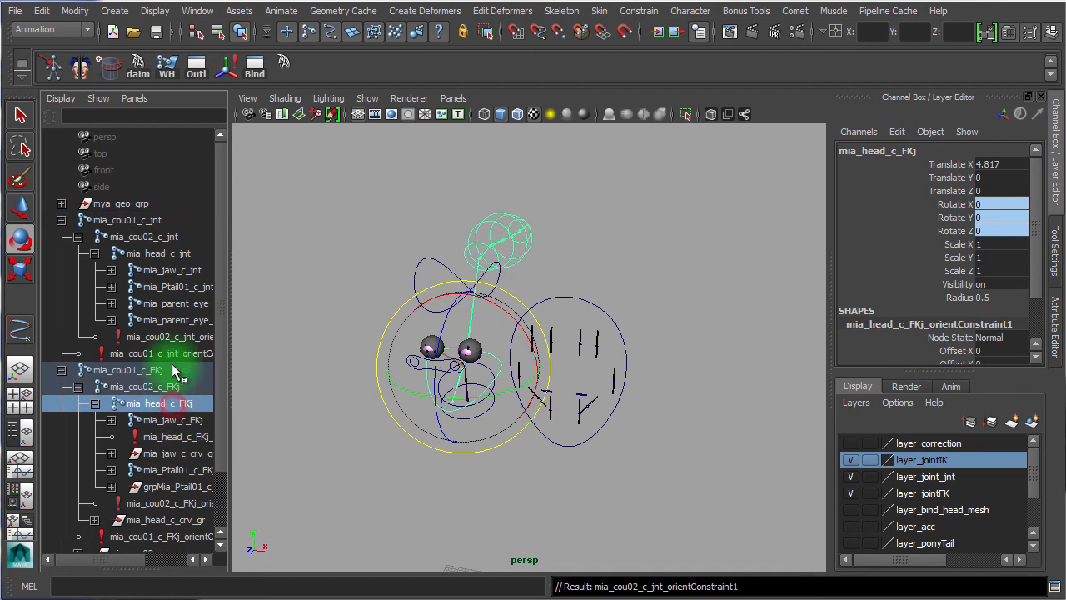
pyautogui.keyDown('ctrl'); pyautogui.click(170, 253); pyautogui.keyUp('ctrl')
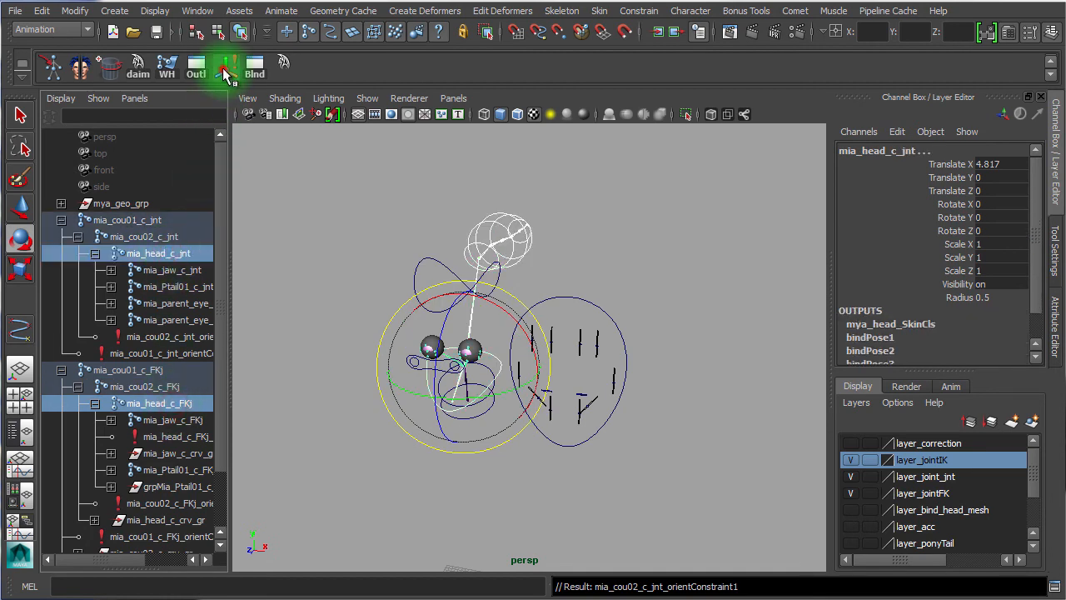
pyautogui.click(224, 70)
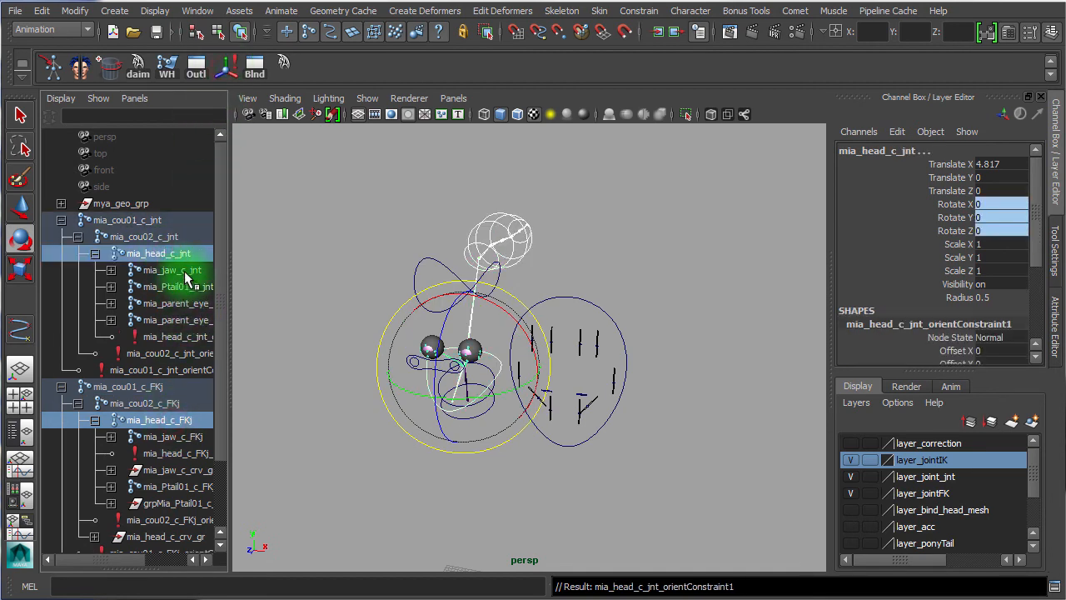
# Step: Orient-constrain the bind joint mia_jaw_c_jnt to the FK joint mia_jaw_c_FKj and clear the selection
pyautogui.click(173, 437)
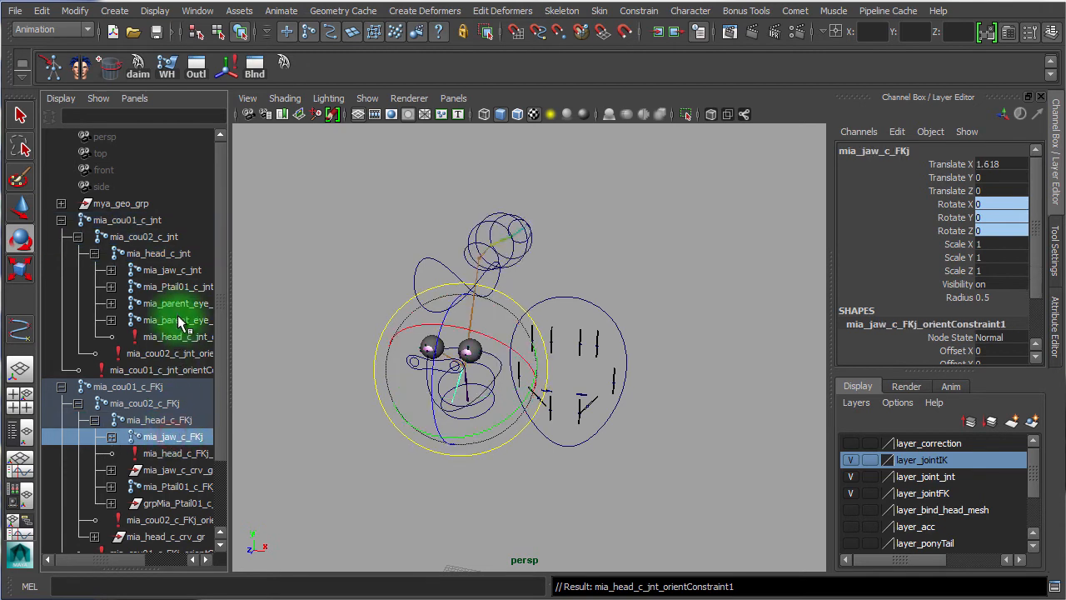
pyautogui.keyDown('ctrl'); pyautogui.click(173, 270); pyautogui.keyUp('ctrl')
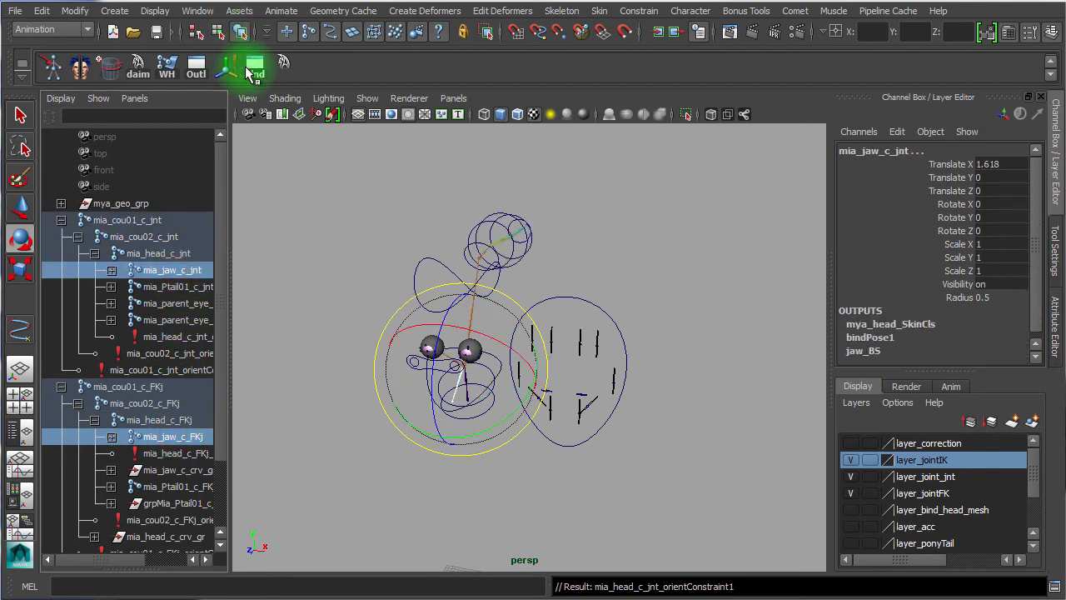
pyautogui.click(230, 70)
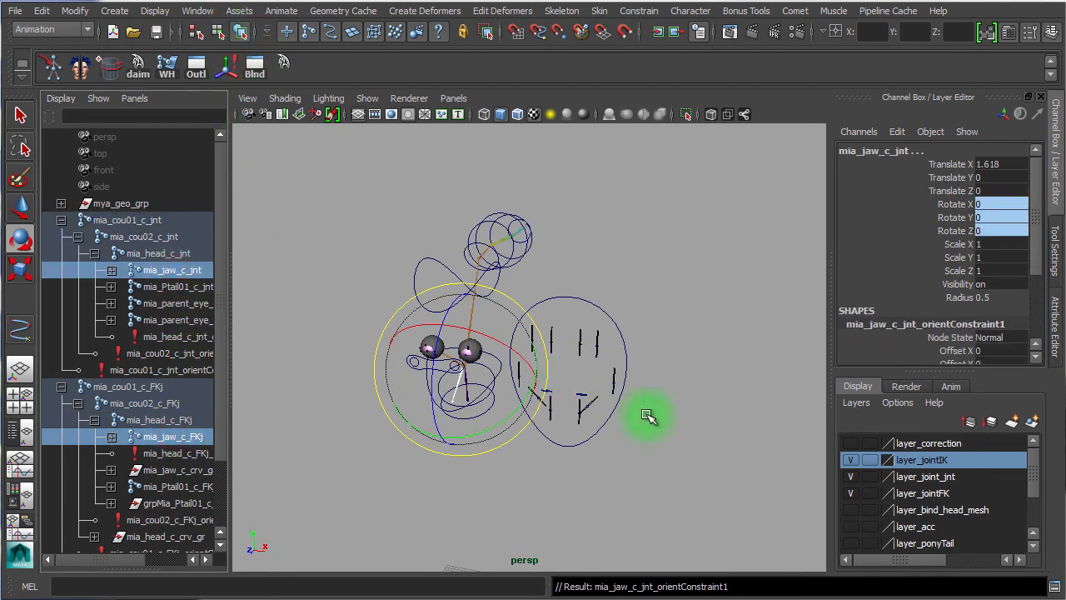
pyautogui.click(691, 427)
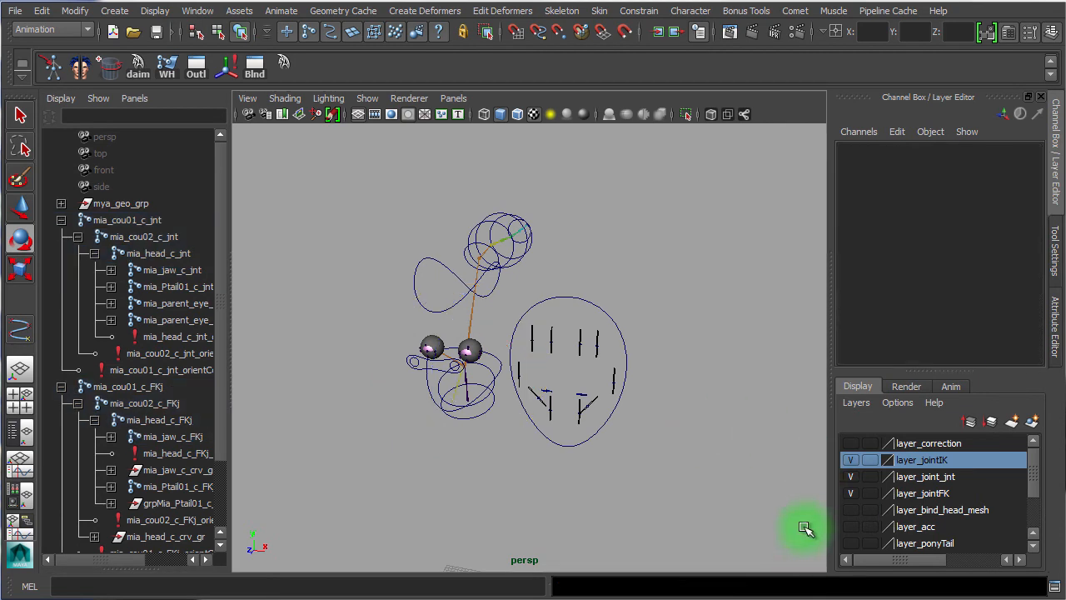
# Step: Make the layer_bind_head_mesh layer visible and frame the head mesh from closer up
pyautogui.click(850, 509)
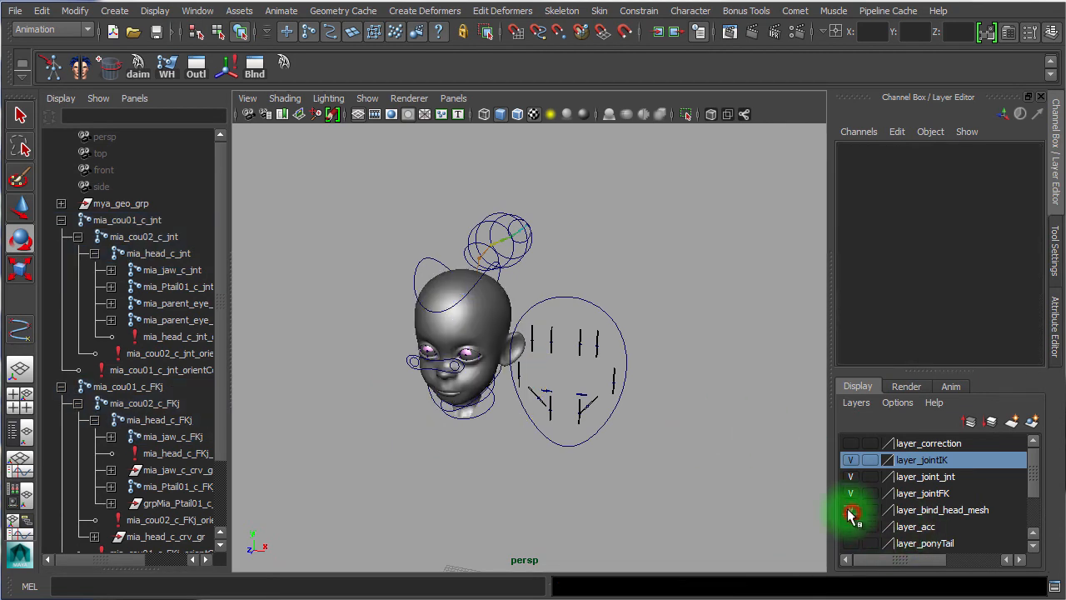
pyautogui.keyDown('alt'); pyautogui.moveTo(475, 465); pyautogui.dragTo(402, 448); pyautogui.keyUp('alt')
pyautogui.moveTo(724, 491)
pyautogui.keyDown('alt'); pyautogui.mouseDown()
pyautogui.moveTo(476, 445)
pyautogui.moveTo(516, 418)
pyautogui.mouseUp(); pyautogui.keyUp('alt')
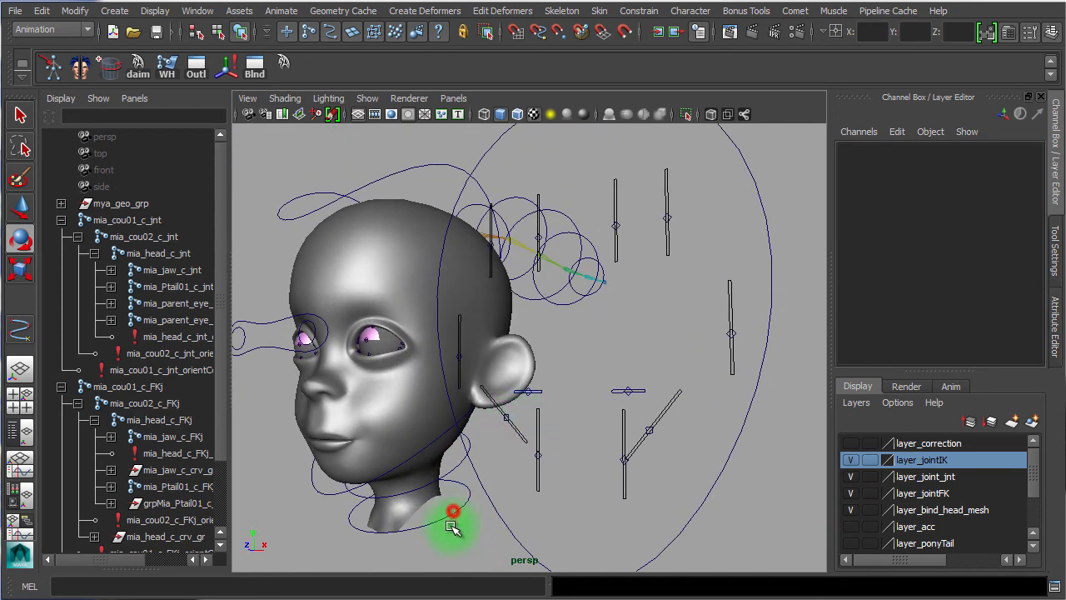
# Step: Rotate the lower neck control mia_cou01_c_crv freely around Z to test the head mesh, and undo the rotation
pyautogui.click(364, 479)
pyautogui.moveTo(362, 463)
pyautogui.mouseDown()
pyautogui.moveTo(382, 439)
pyautogui.moveTo(364, 483)
pyautogui.mouseUp()
pyautogui.hotkey('ctrl', 'z')
pyautogui.hotkey('ctrl', 'z')
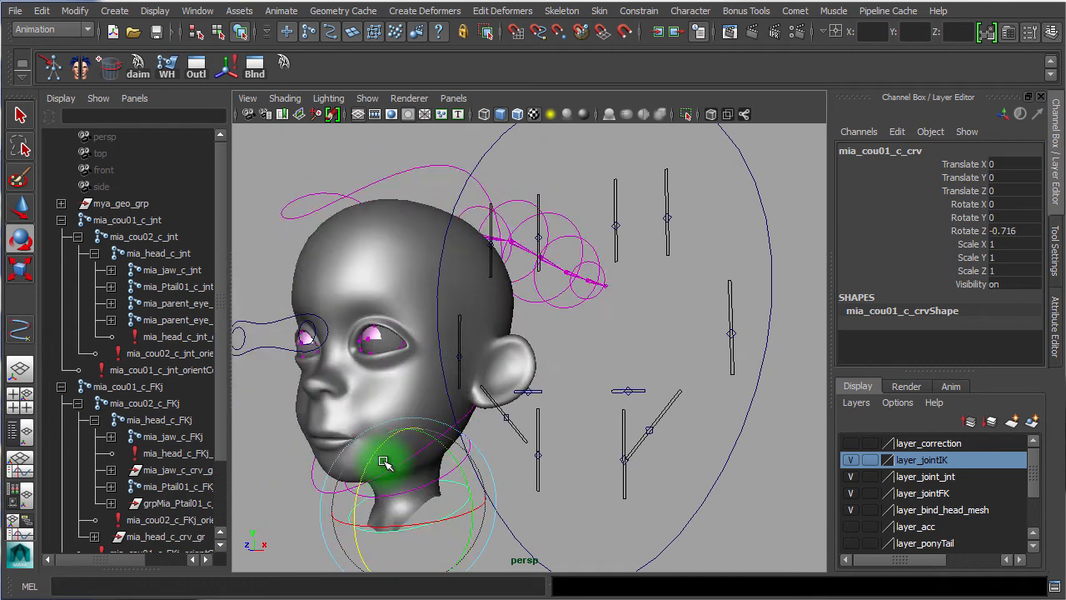
pyautogui.click(503, 550)
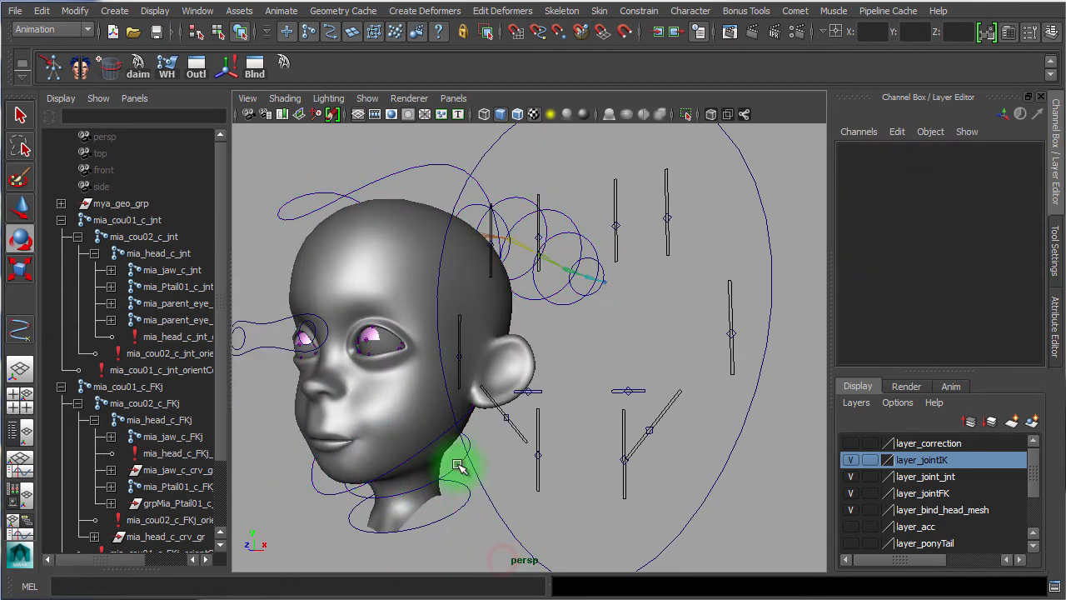
# Step: Rotate the upper neck control mia_cou02_c_crv about -11.8 degrees around Z as a test, and undo it
pyautogui.click(457, 466)
pyautogui.moveTo(358, 430); pyautogui.dragTo(380, 374)
pyautogui.hotkey('ctrl', 'z')
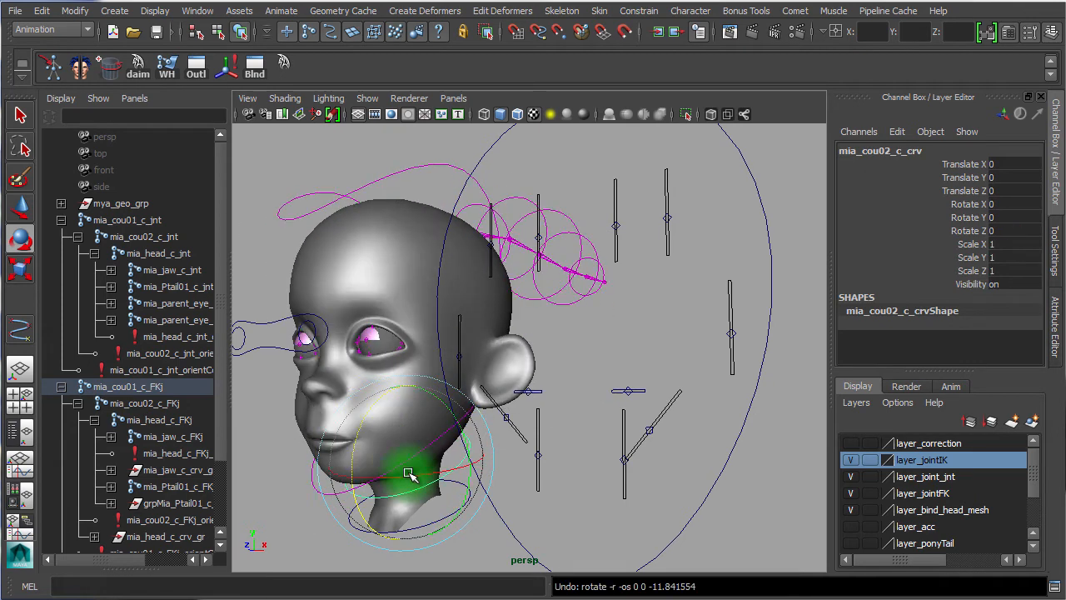
pyautogui.click(267, 509)
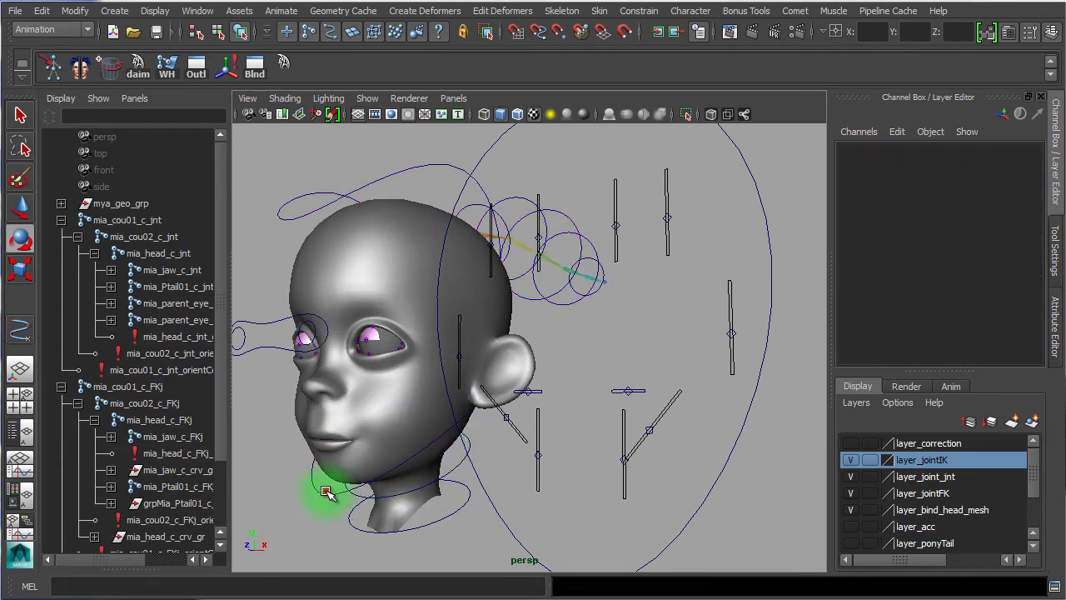
# Step: Open the mouth by rotating mia_jaw_c_crv about 48.8 degrees around Z as a test, and undo it
pyautogui.click(328, 491)
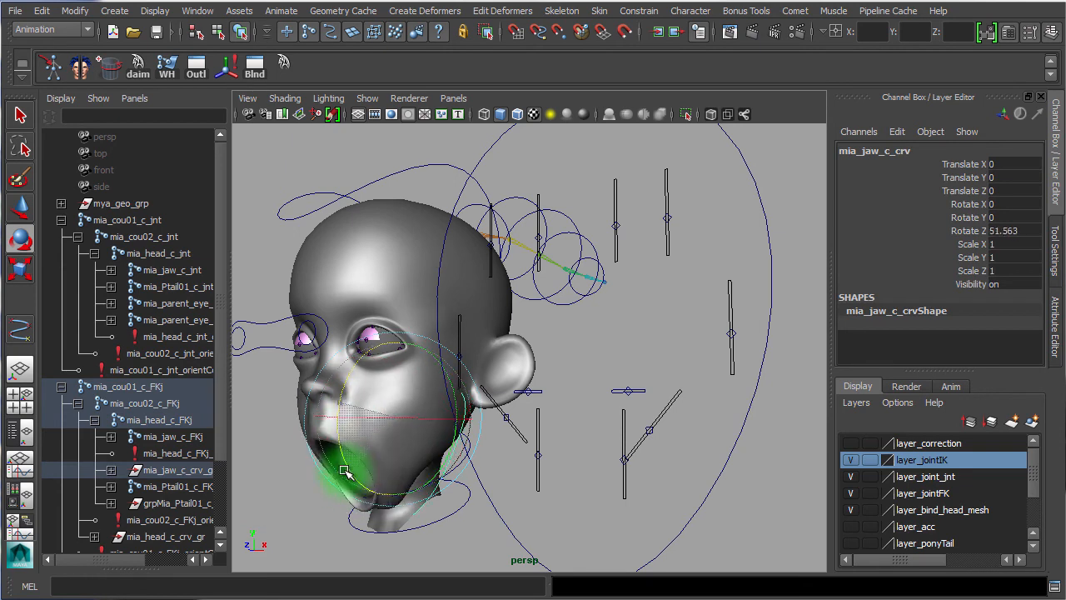
pyautogui.moveTo(346, 475); pyautogui.dragTo(345, 464)
pyautogui.hotkey('ctrl', 'z')
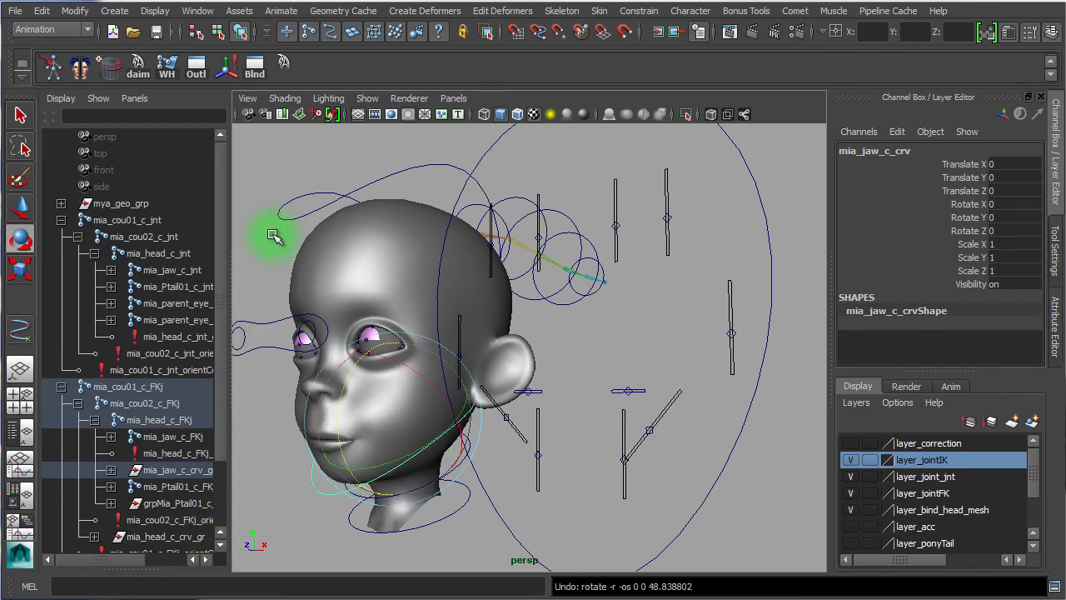
# Step: Rotate the head control mia_head_c_crv about 12.3 degrees around Z as a test, undo it and deselect the control
pyautogui.moveTo(291, 194); pyautogui.dragTo(291, 193)
pyautogui.moveTo(357, 385)
pyautogui.mouseDown()
pyautogui.moveTo(381, 369)
pyautogui.moveTo(345, 392)
pyautogui.moveTo(376, 381)
pyautogui.moveTo(364, 401)
pyautogui.mouseUp()
pyautogui.hotkey('ctrl', 'z')
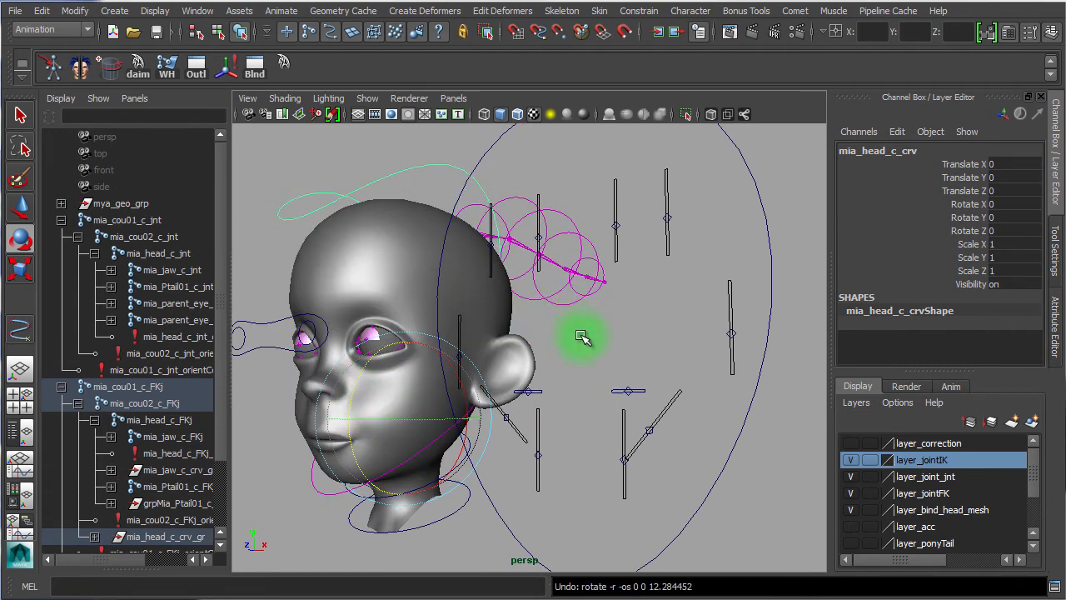
pyautogui.click(719, 488)
# Step: Make the layer_ponyTail layer visible, with the ponytail viewed from the side
pyautogui.keyDown('alt'); pyautogui.moveTo(761, 500); pyautogui.dragTo(428, 385); pyautogui.keyUp('alt')
pyautogui.keyDown('alt'); pyautogui.moveTo(593, 370); pyautogui.dragTo(577, 264); pyautogui.keyUp('alt')
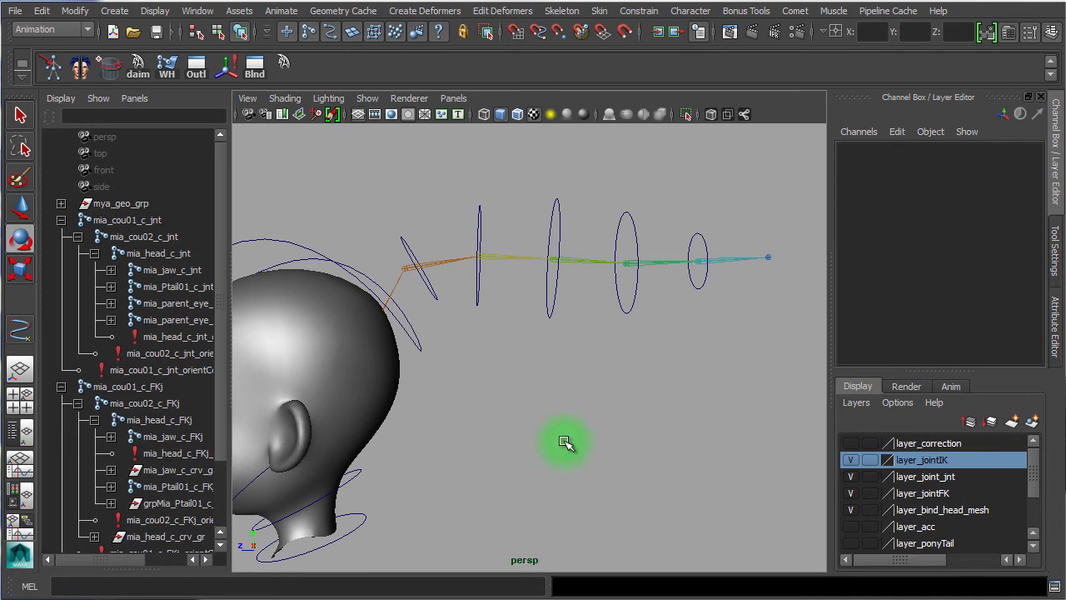
pyautogui.click(850, 543)
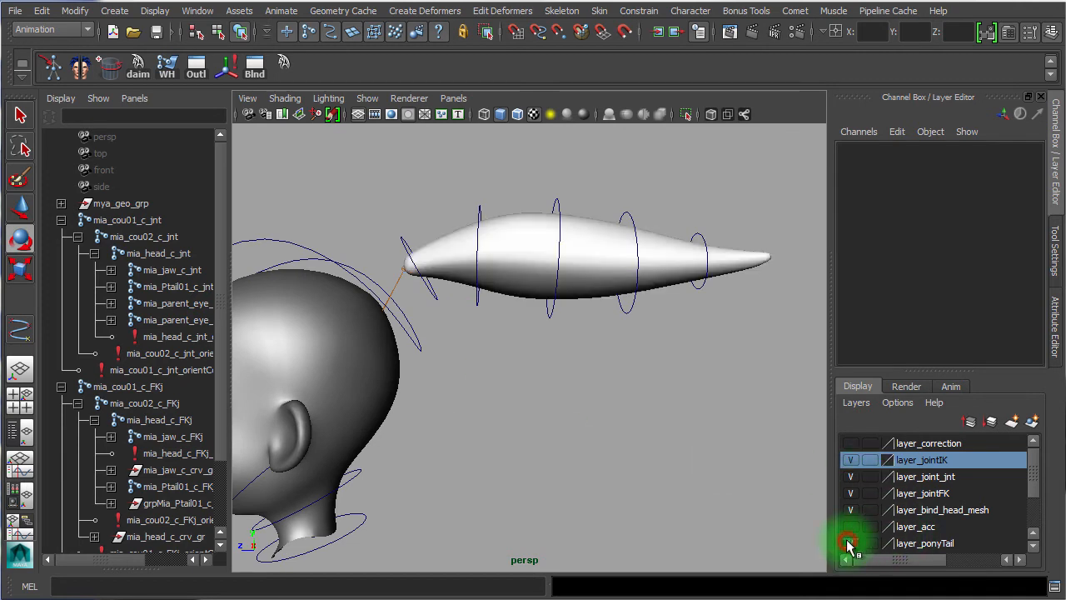
# Step: Rotate the ponytail control mia_Ptail03_c_crv about 51.7 degrees around Z to test the mesh, and undo it
pyautogui.click(564, 200)
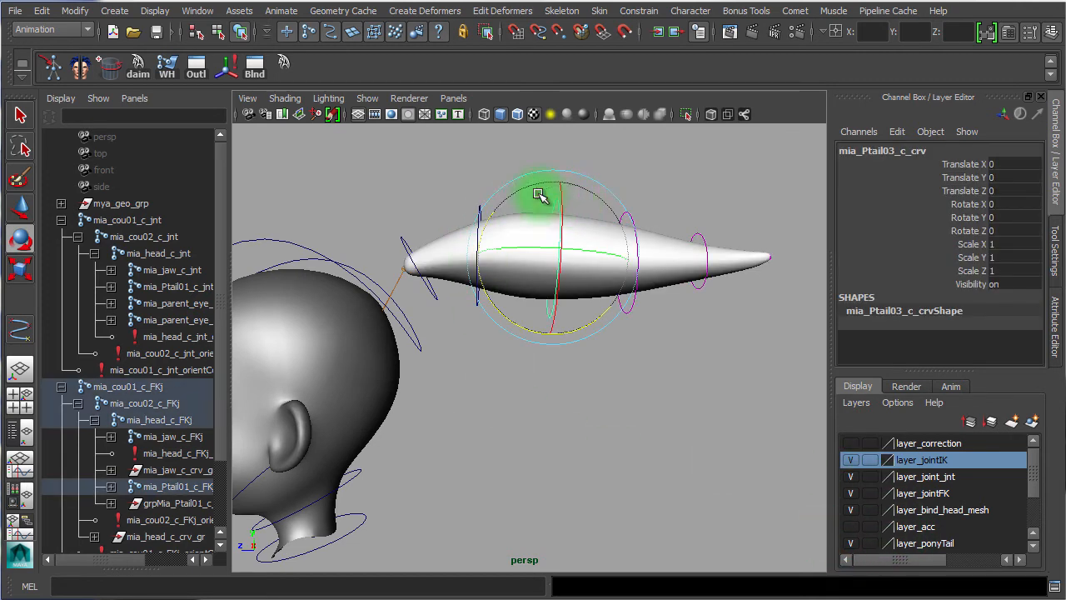
pyautogui.moveTo(486, 233); pyautogui.dragTo(472, 305)
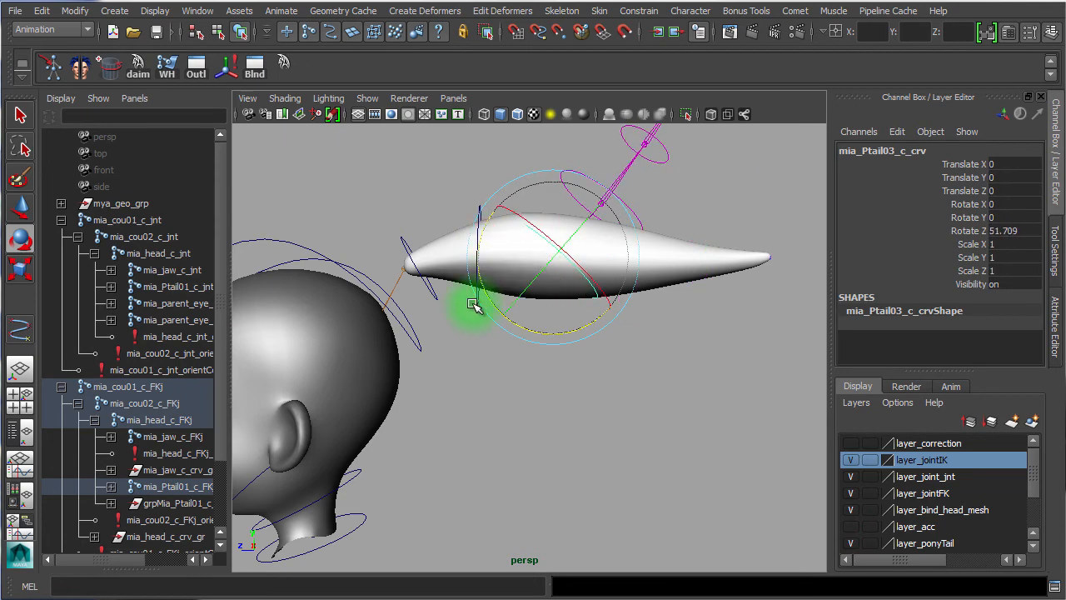
pyautogui.hotkey('ctrl', 'z')
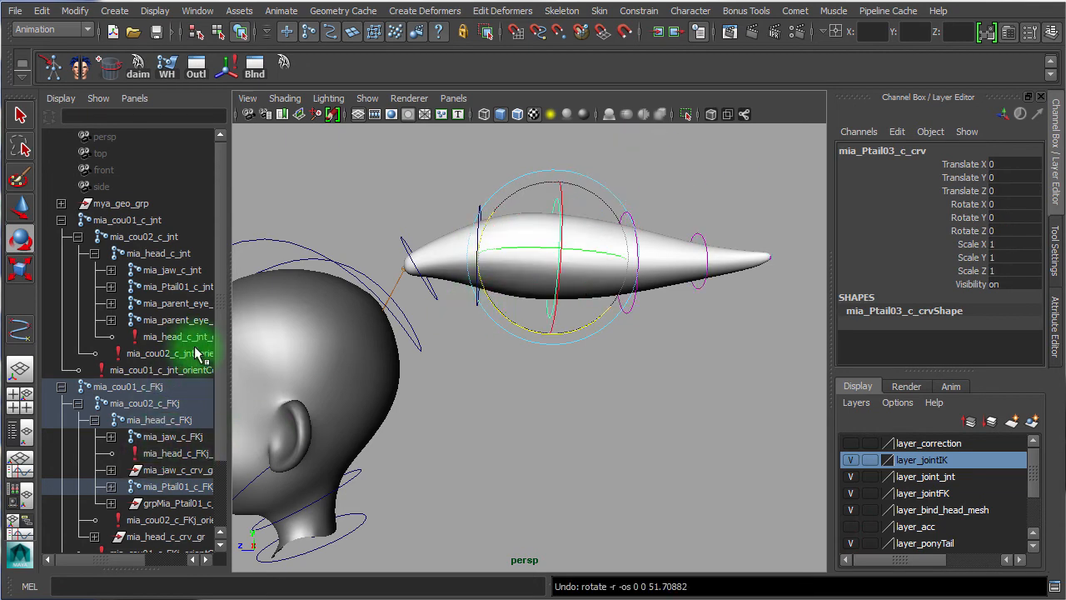
# Step: Widen the Outliner, expand the bind ponytail chain from mia_Ptail01_c_jnt down to mia_Ptail06_c_jntEnd and select mia_Ptail05_c_jnt
pyautogui.click(198, 287)
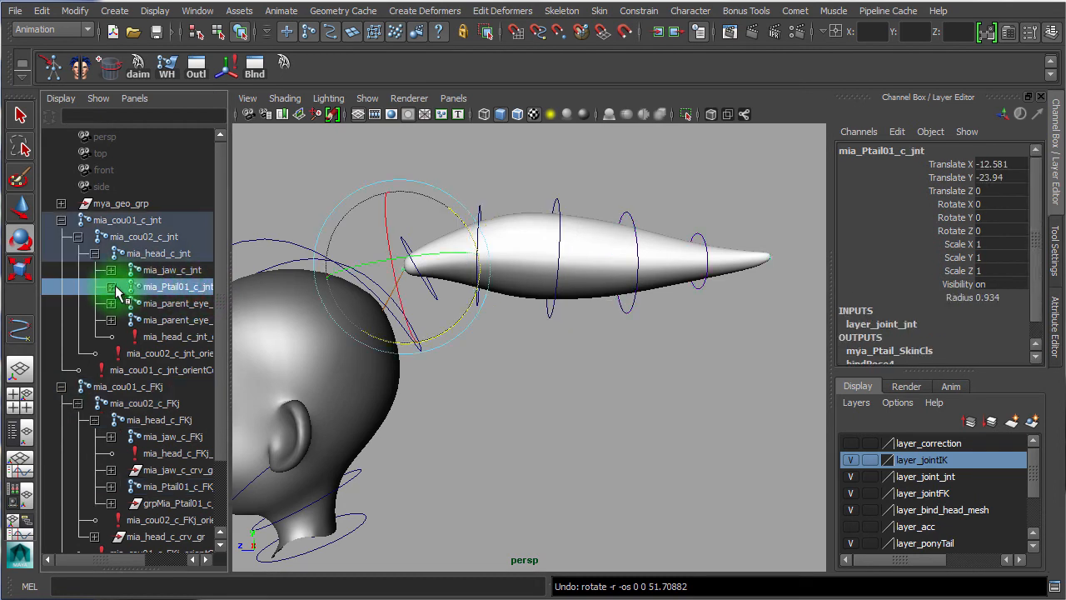
pyautogui.click(115, 287)
pyautogui.click(127, 304)
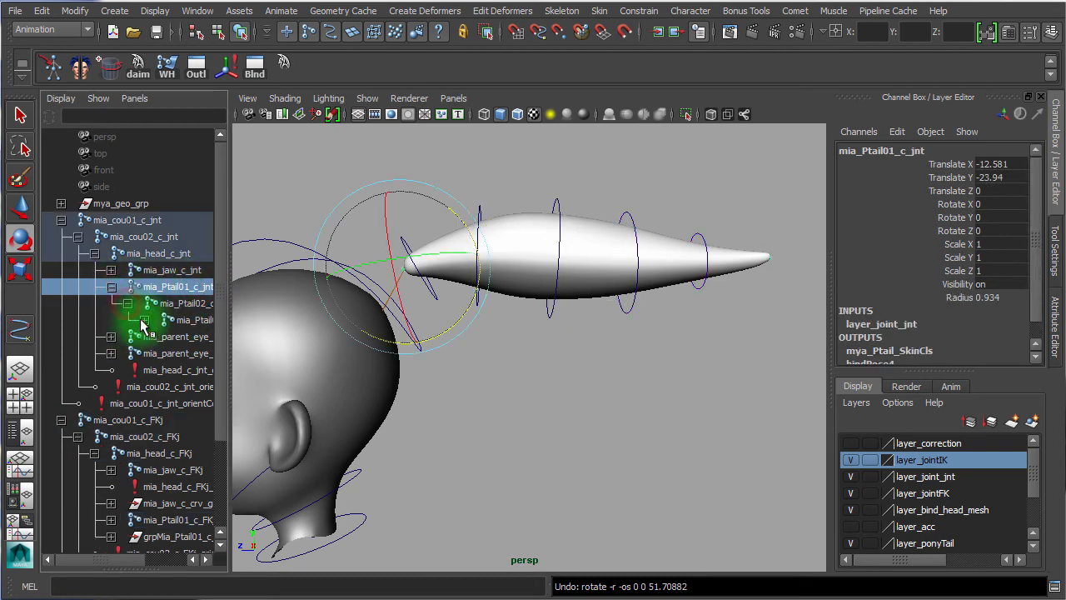
pyautogui.click(144, 319)
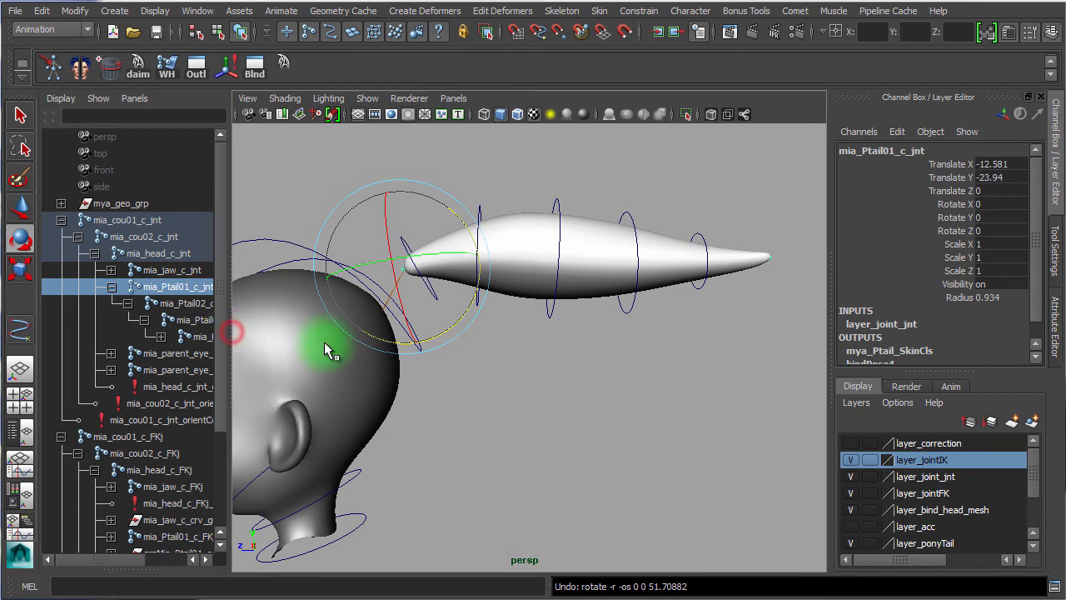
pyautogui.moveTo(228, 336); pyautogui.dragTo(414, 336)
pyautogui.click(160, 337)
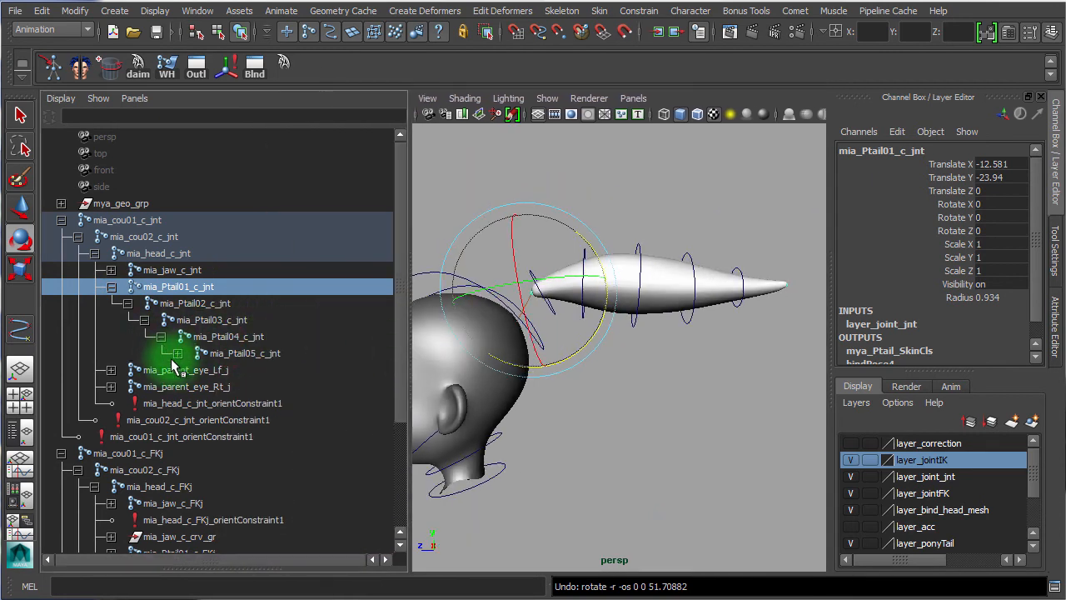
pyautogui.click(179, 353)
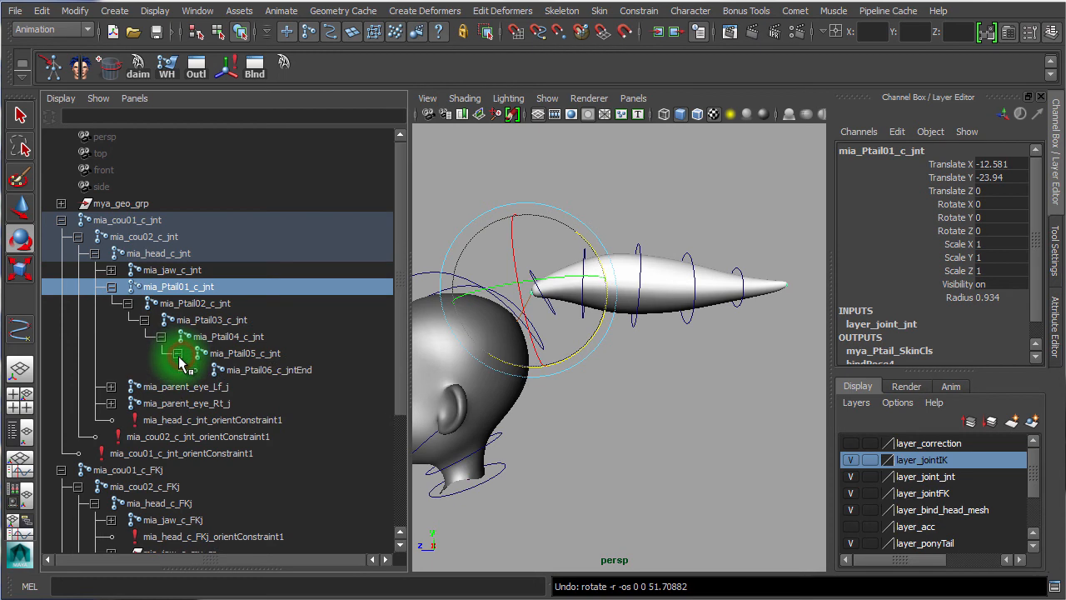
pyautogui.click(268, 353)
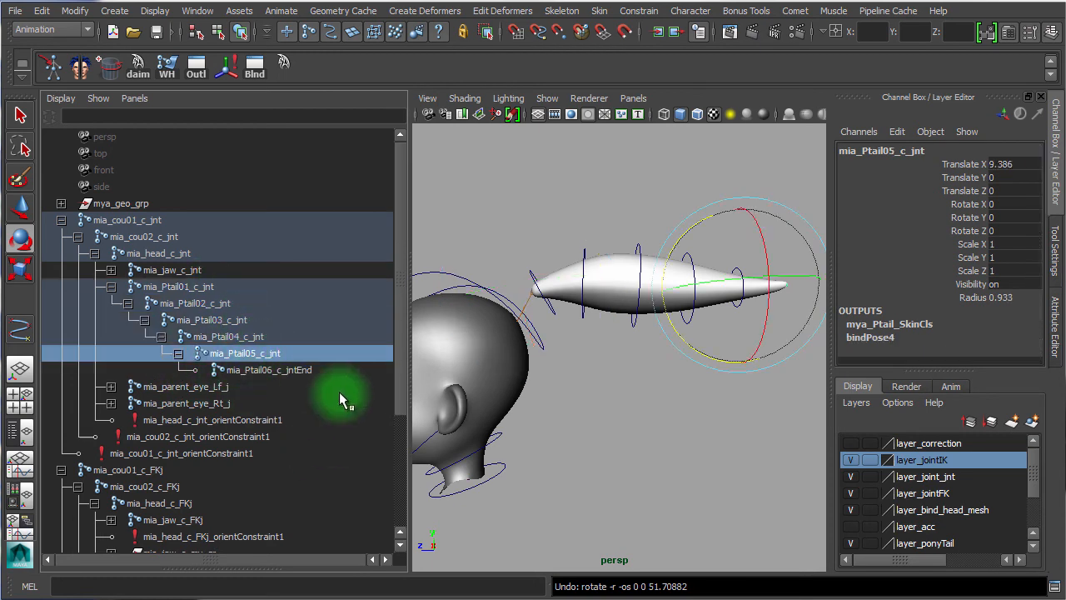
# Step: Select mia_Ptail01_c_FKj and expand the FK ponytail chain in the Outliner down to mia_Ptail05_c_FKj
pyautogui.moveTo(403, 285); pyautogui.dragTo(398, 359)
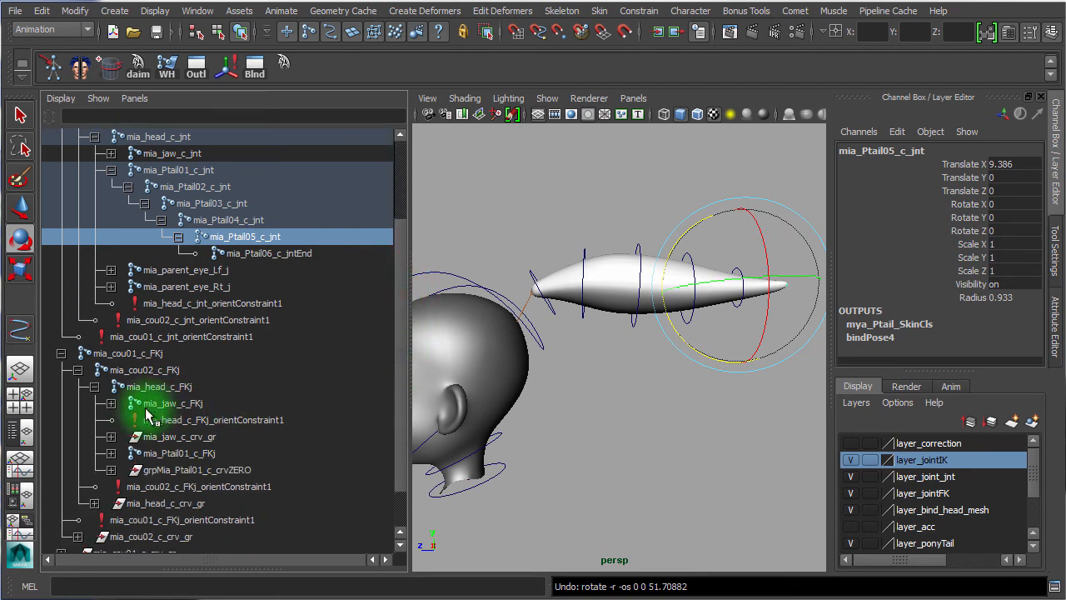
pyautogui.click(191, 405)
pyautogui.click(203, 454)
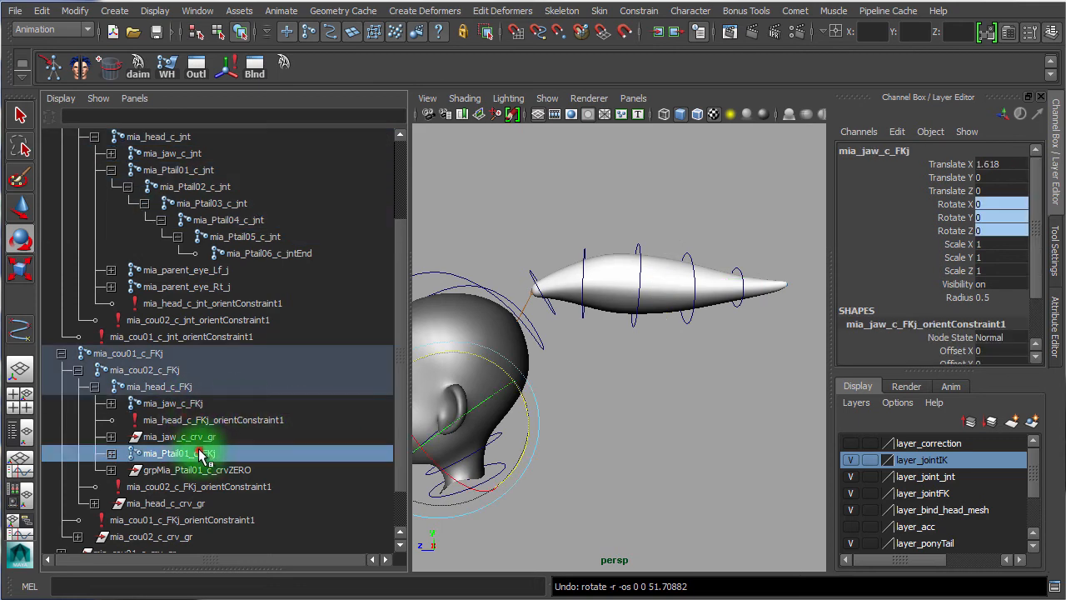
pyautogui.click(111, 453)
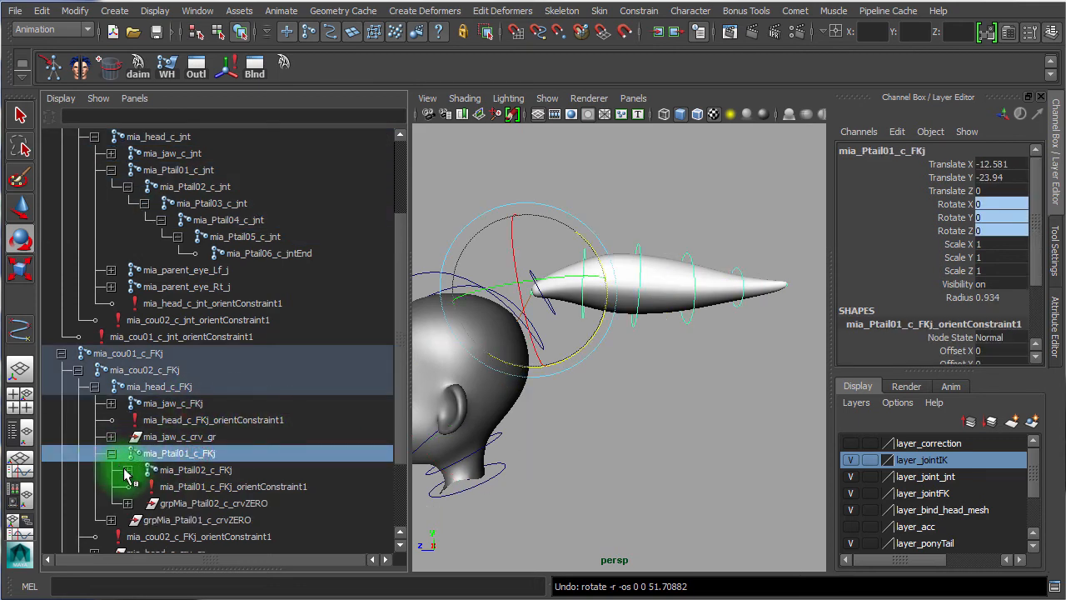
pyautogui.click(131, 471)
pyautogui.click(129, 471)
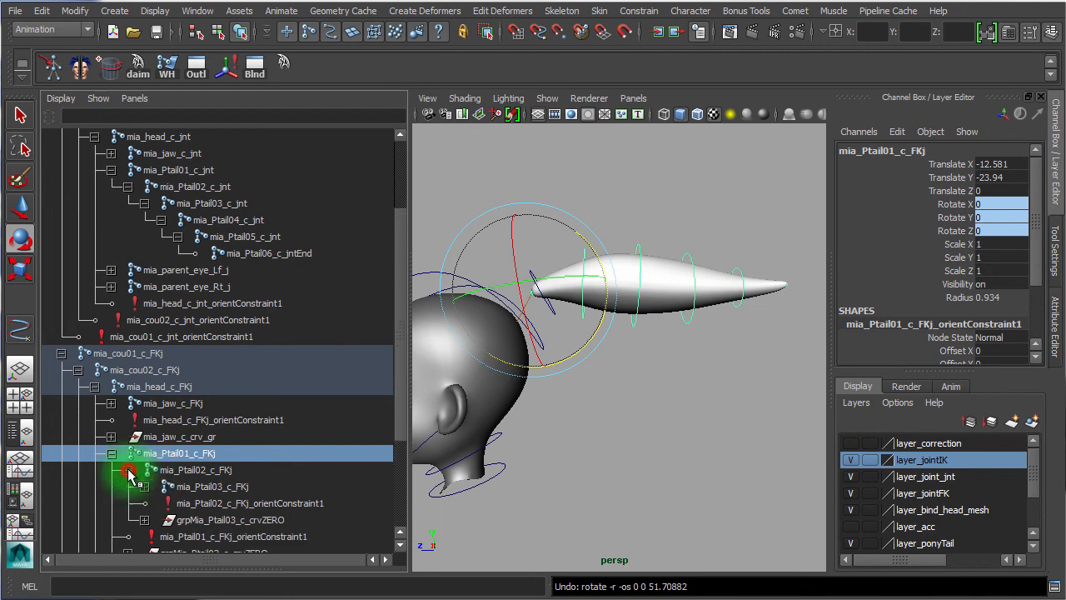
pyautogui.click(144, 486)
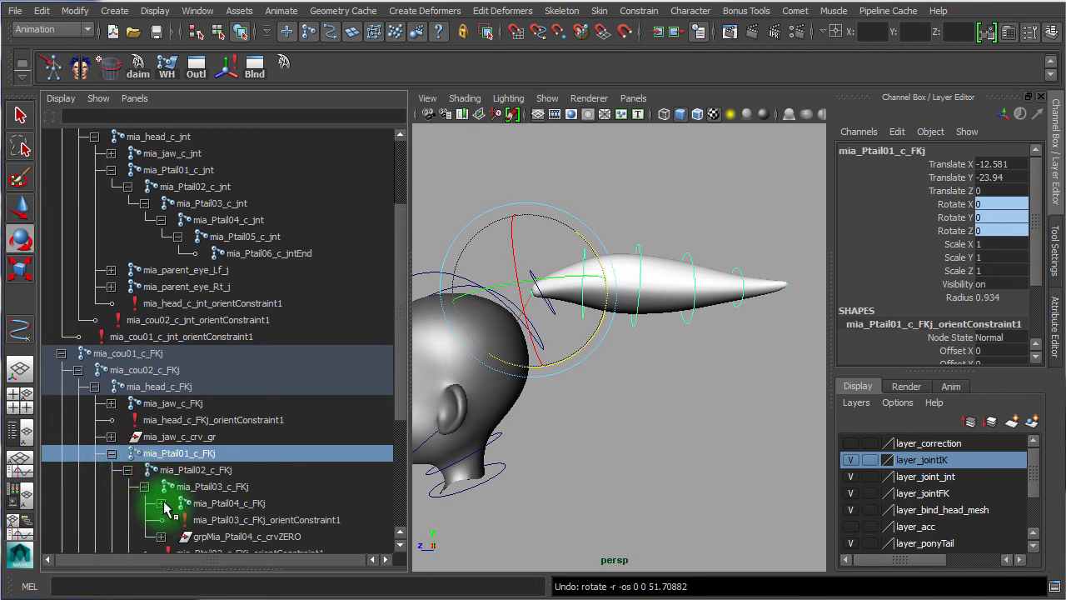
pyautogui.click(161, 503)
pyautogui.scroll(-3, 392, 350)
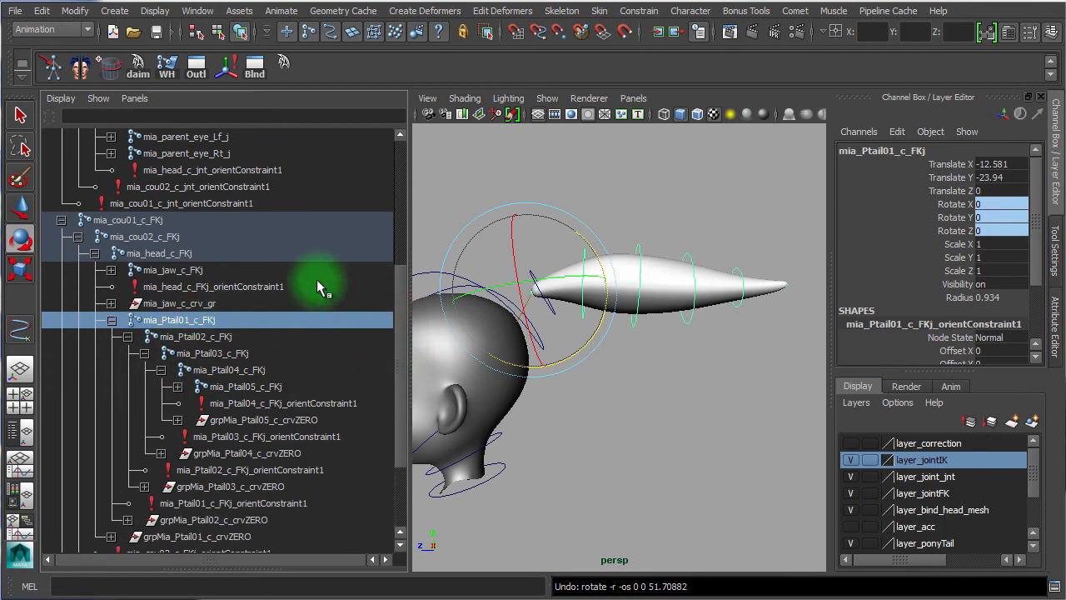
# Step: Orient-constrain the bind joints mia_Ptail01_c_jnt and mia_Ptail02_c_jnt to mia_Ptail01_c_FKj and mia_Ptail02_c_FKj respectively
pyautogui.scroll(3, 398, 348)
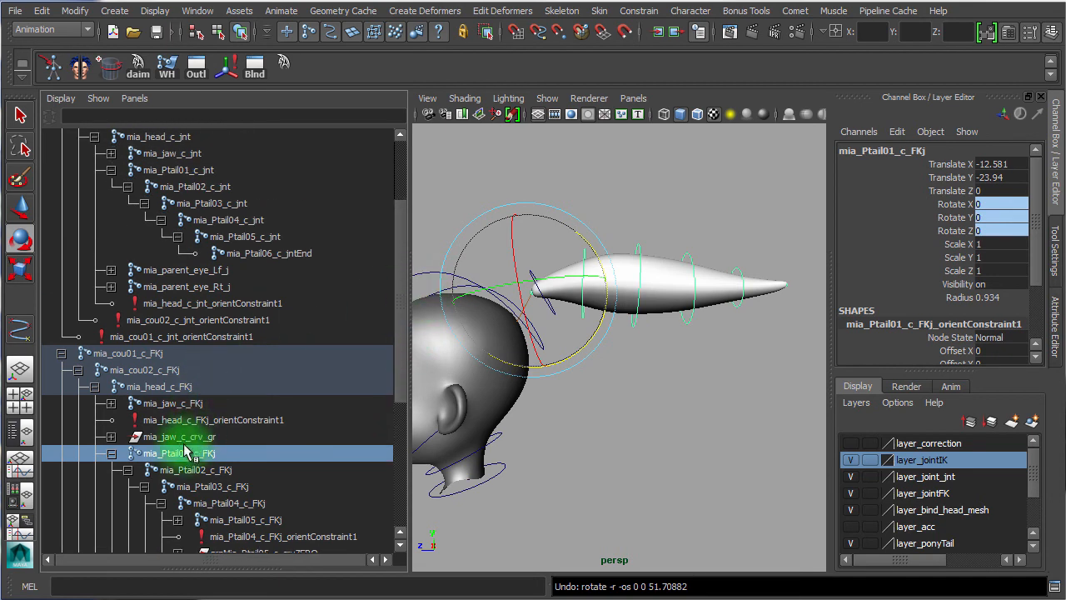
pyautogui.keyDown('ctrl'); pyautogui.click(192, 170); pyautogui.keyUp('ctrl')
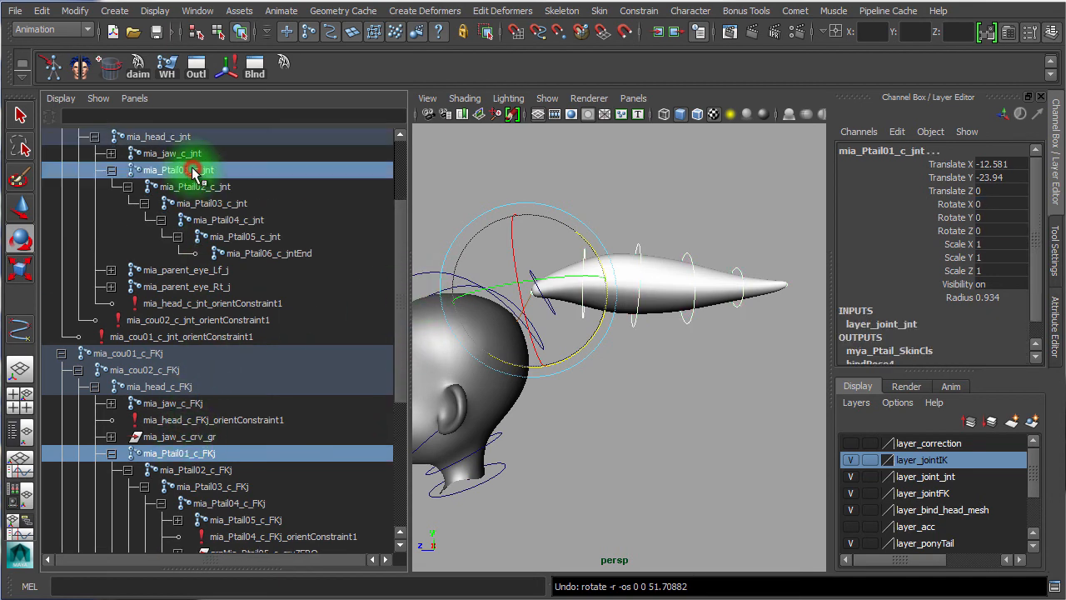
pyautogui.click(226, 63)
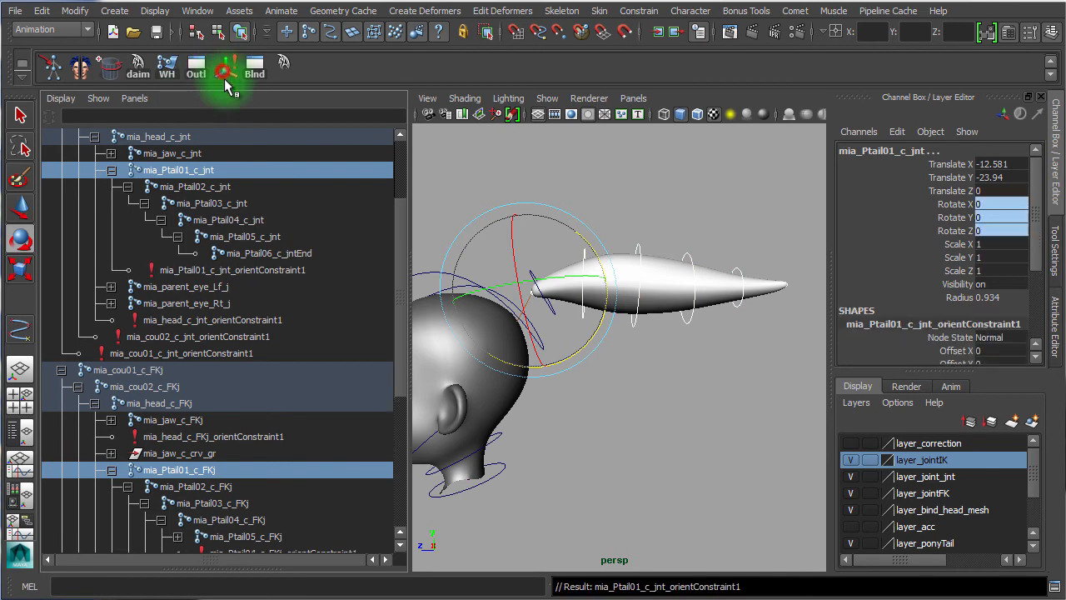
pyautogui.click(200, 488)
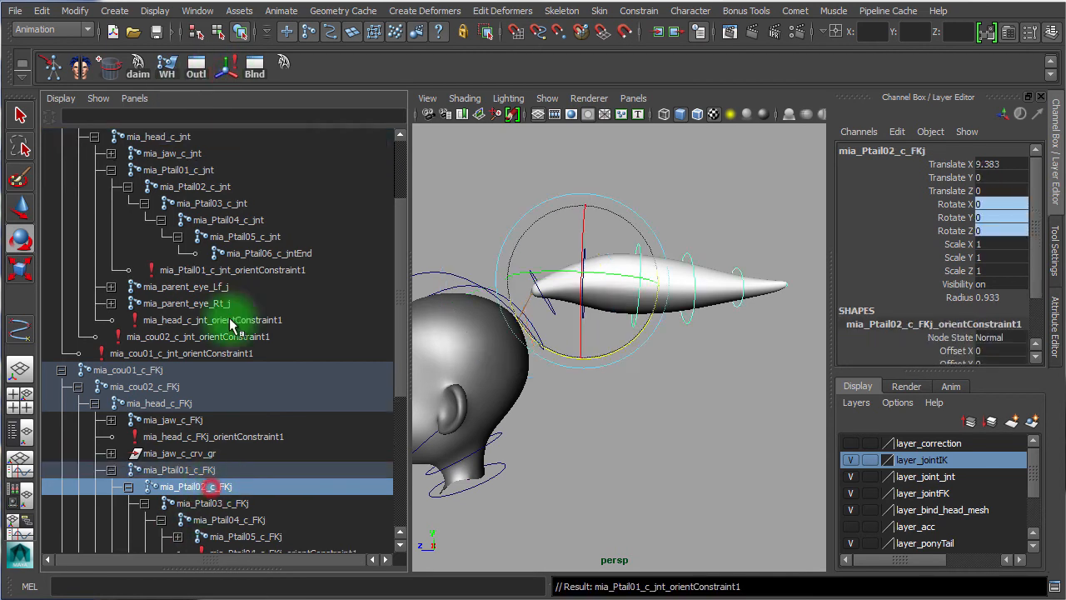
pyautogui.keyDown('ctrl'); pyautogui.click(202, 189); pyautogui.keyUp('ctrl')
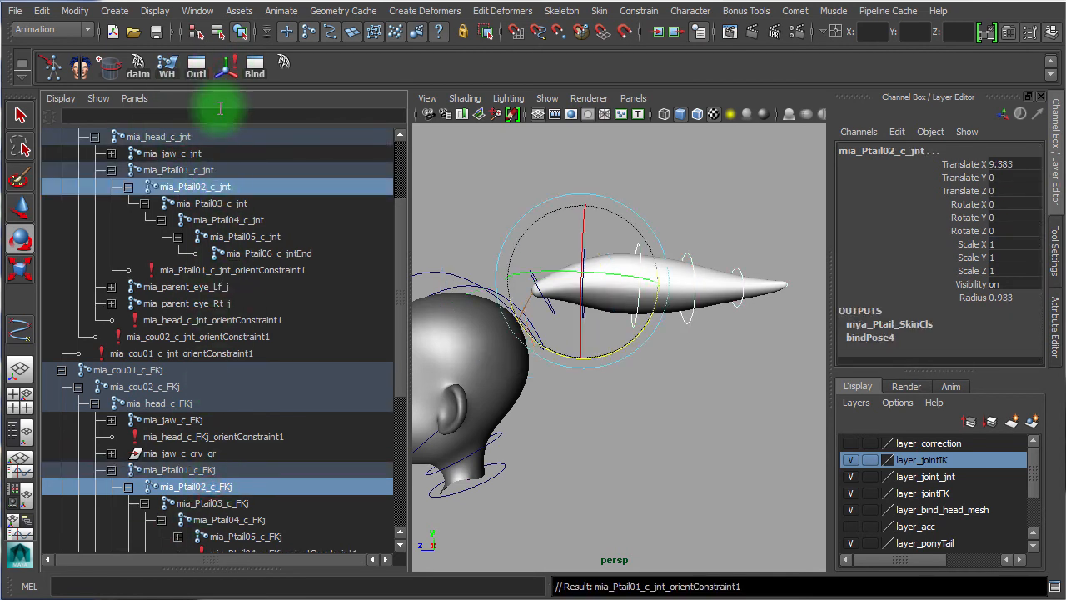
pyautogui.click(226, 67)
# Step: Orient-constrain mia_Ptail03_c_jnt to mia_Ptail03_c_FKj and mia_Ptail04_c_jnt to mia_Ptail04_c_FKj
pyautogui.click(207, 524)
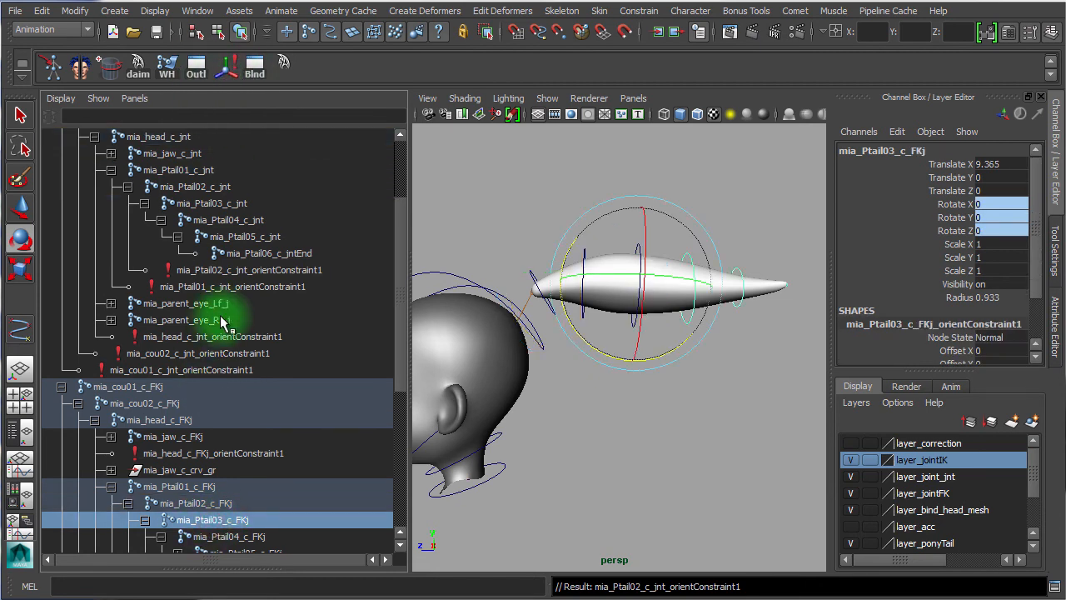
pyautogui.keyDown('ctrl'); pyautogui.click(238, 205); pyautogui.keyUp('ctrl')
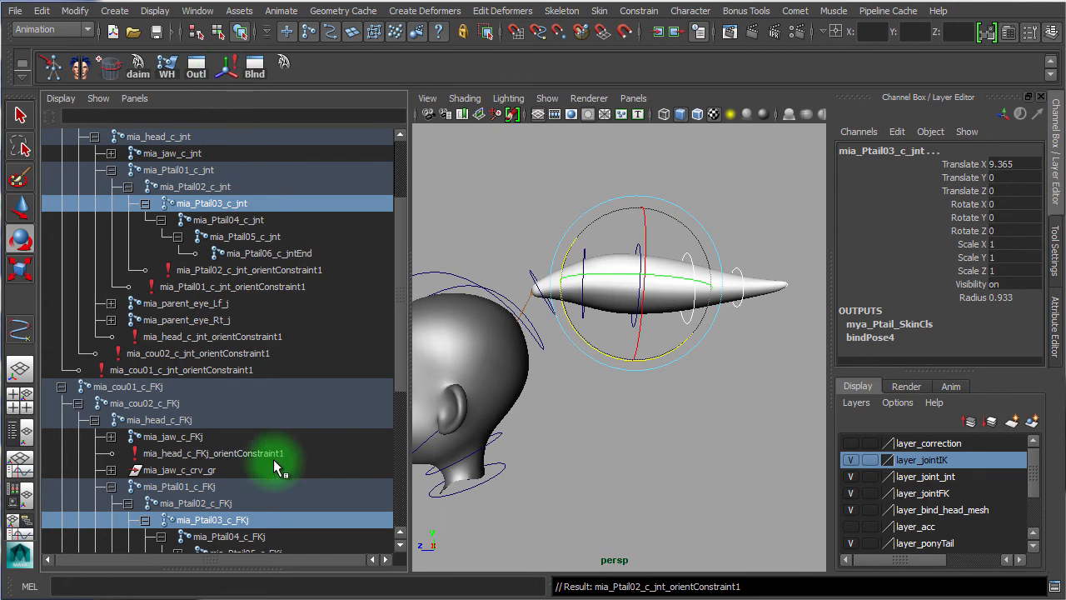
pyautogui.click(226, 66)
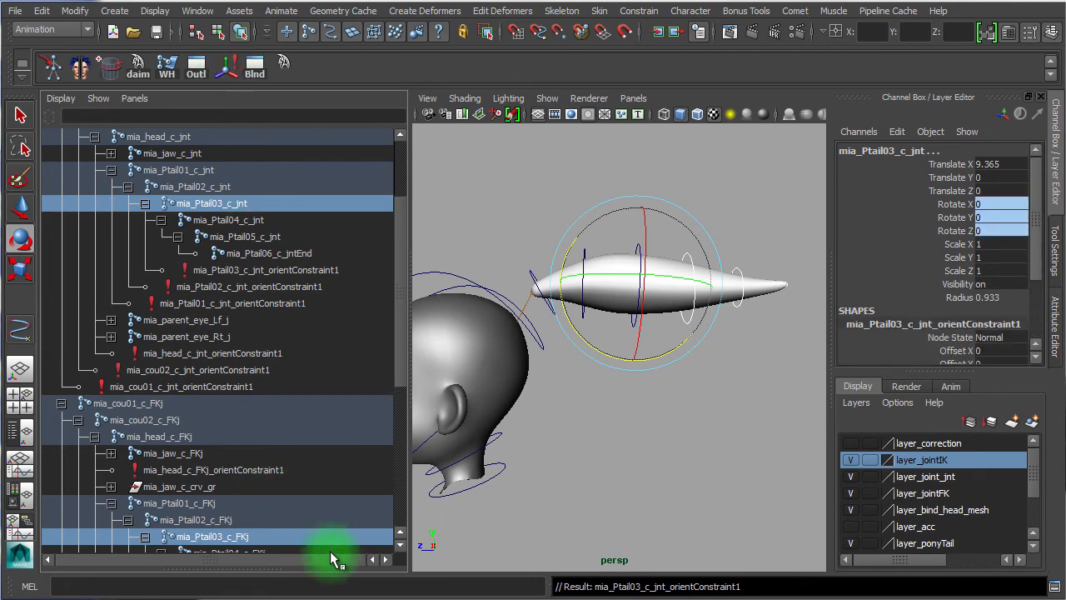
pyautogui.scroll(-5, 400, 303)
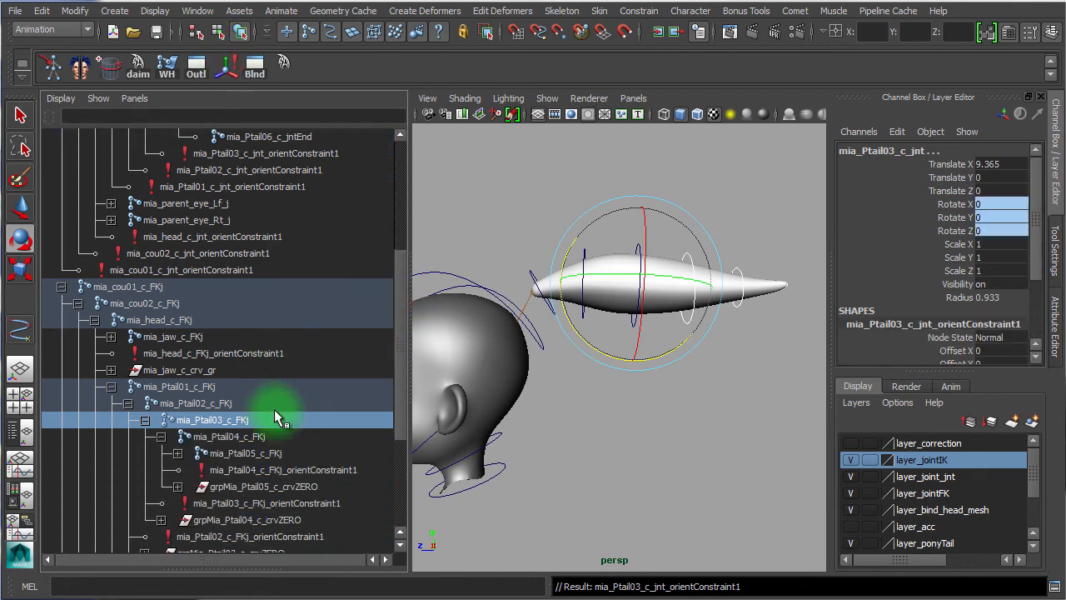
pyautogui.click(238, 437)
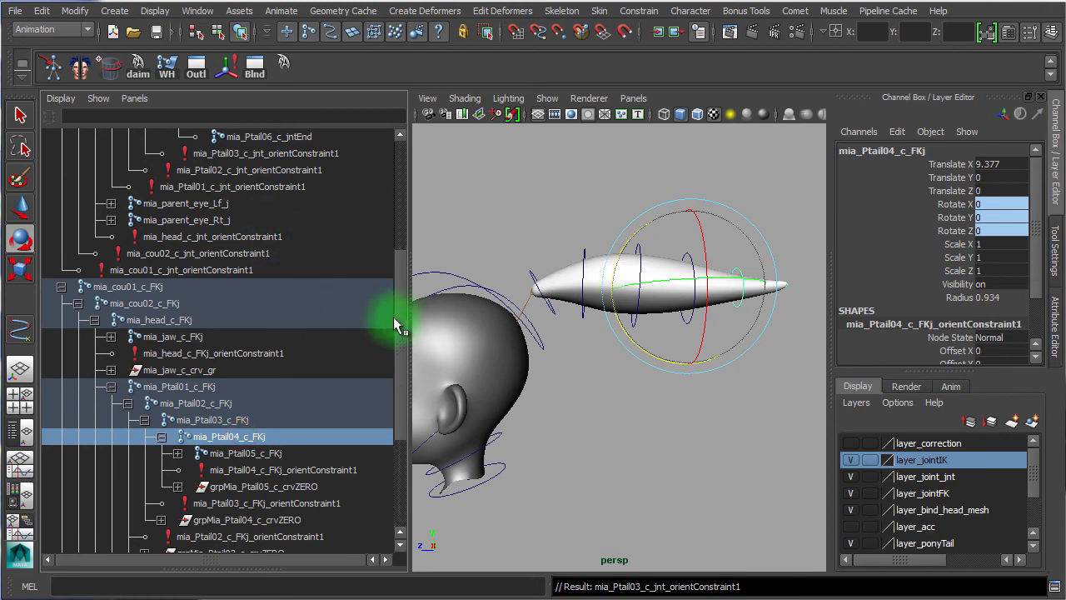
pyautogui.scroll(3, 401, 345)
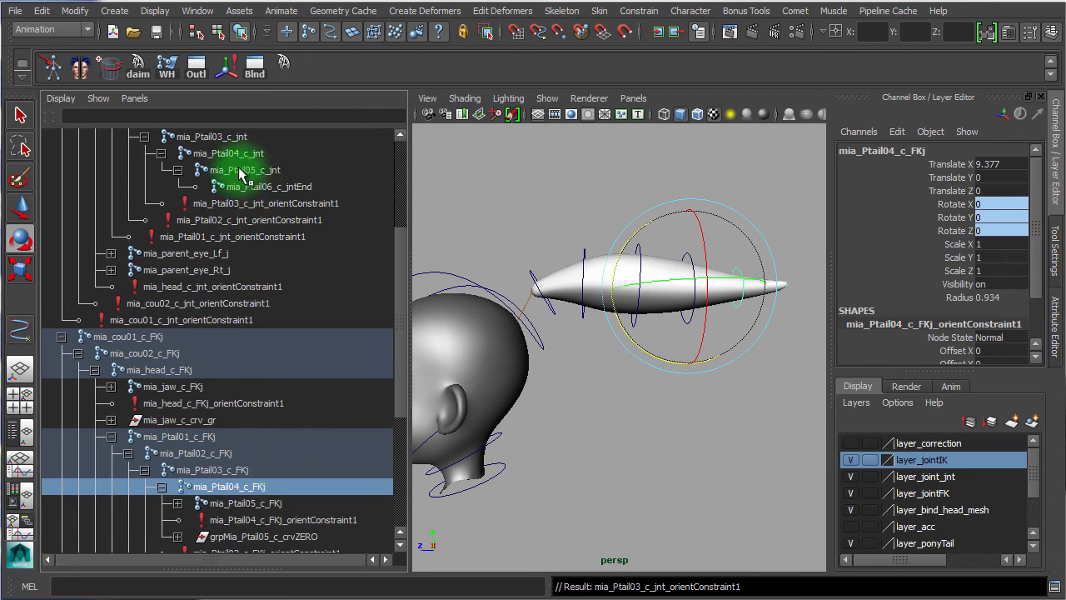
pyautogui.keyDown('ctrl'); pyautogui.click(263, 154); pyautogui.keyUp('ctrl')
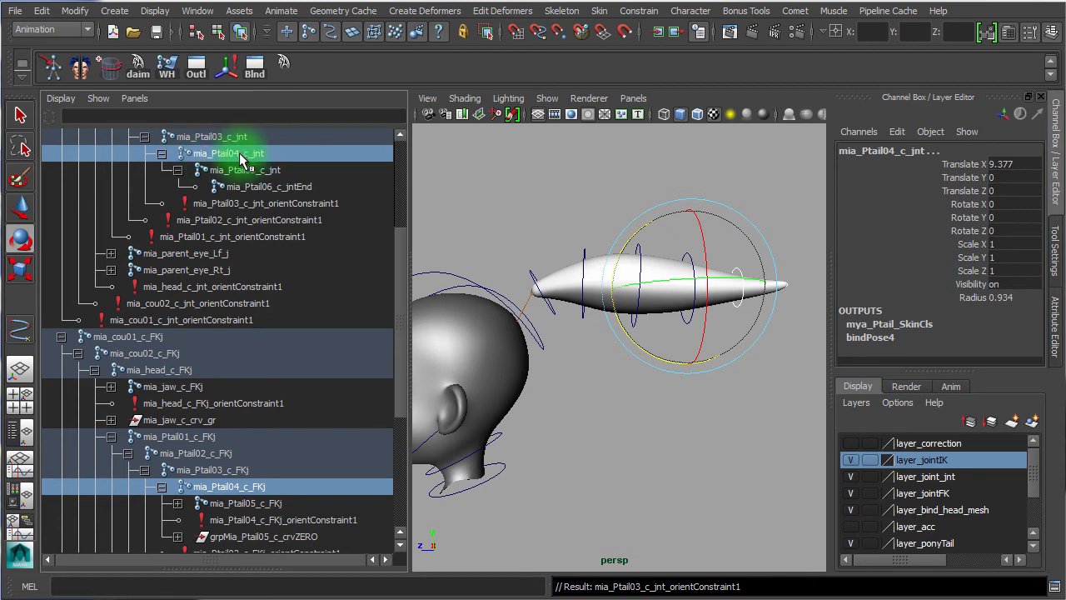
pyautogui.click(222, 68)
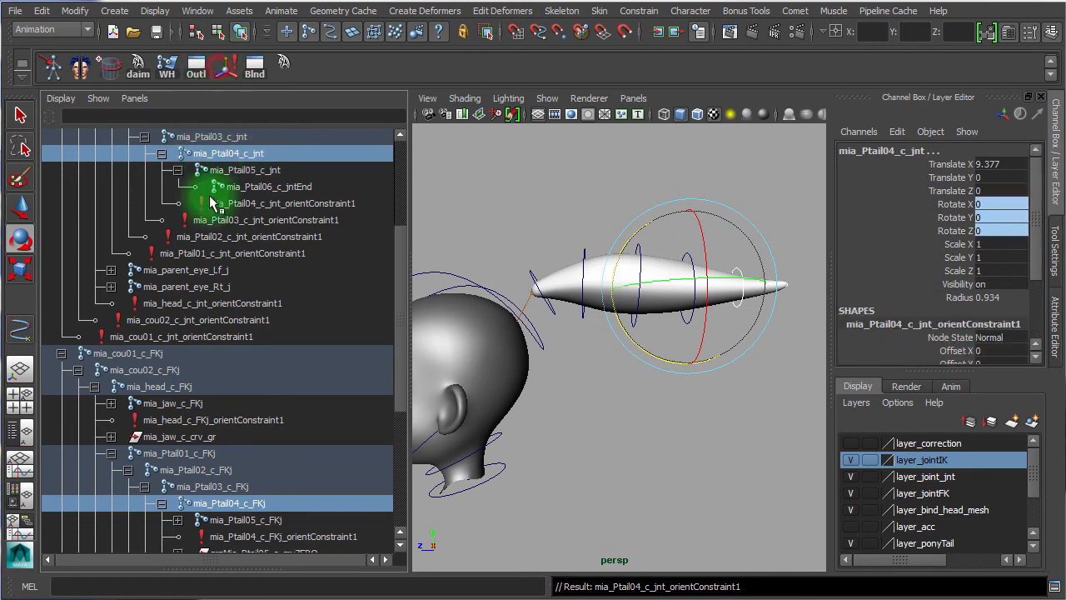
# Step: Orient-constrain mia_Ptail05_c_jnt to mia_Ptail05_c_FKj and clear the selection
pyautogui.click(243, 520)
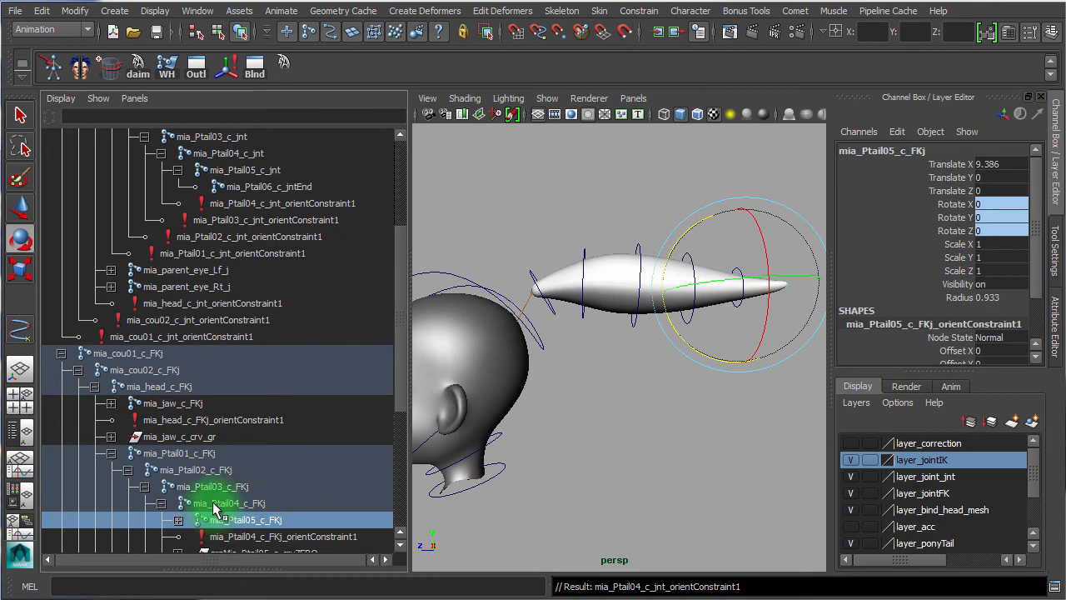
pyautogui.keyDown('ctrl'); pyautogui.click(275, 170); pyautogui.keyUp('ctrl')
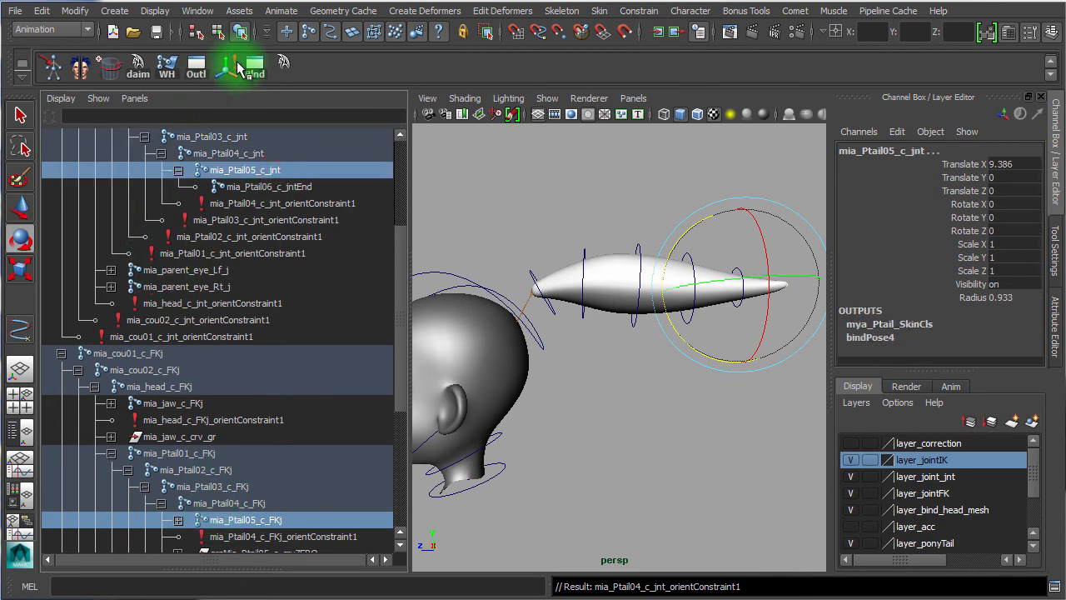
pyautogui.click(224, 70)
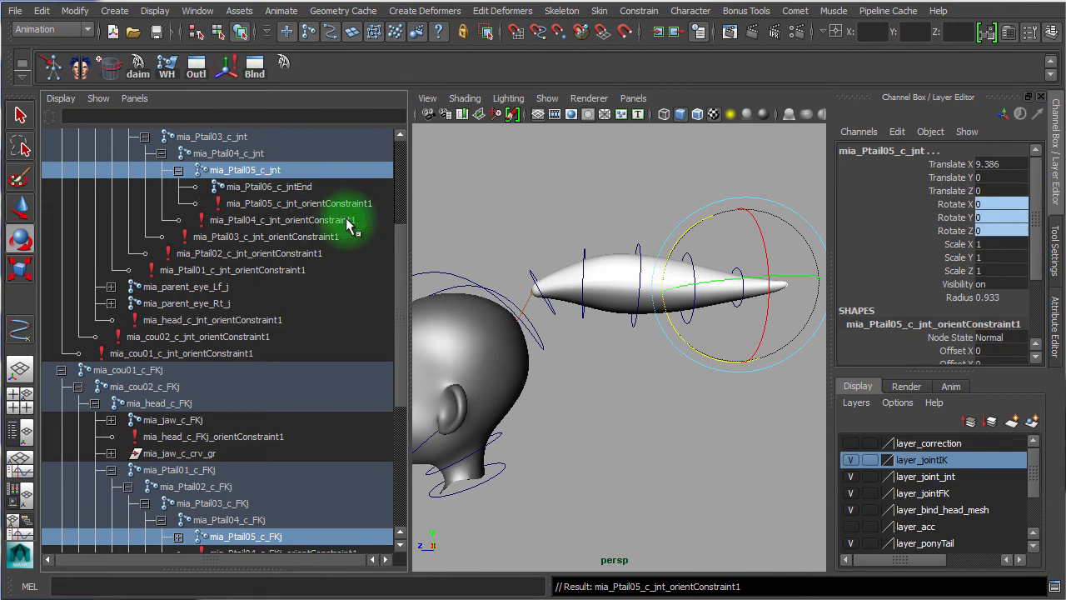
pyautogui.click(449, 201)
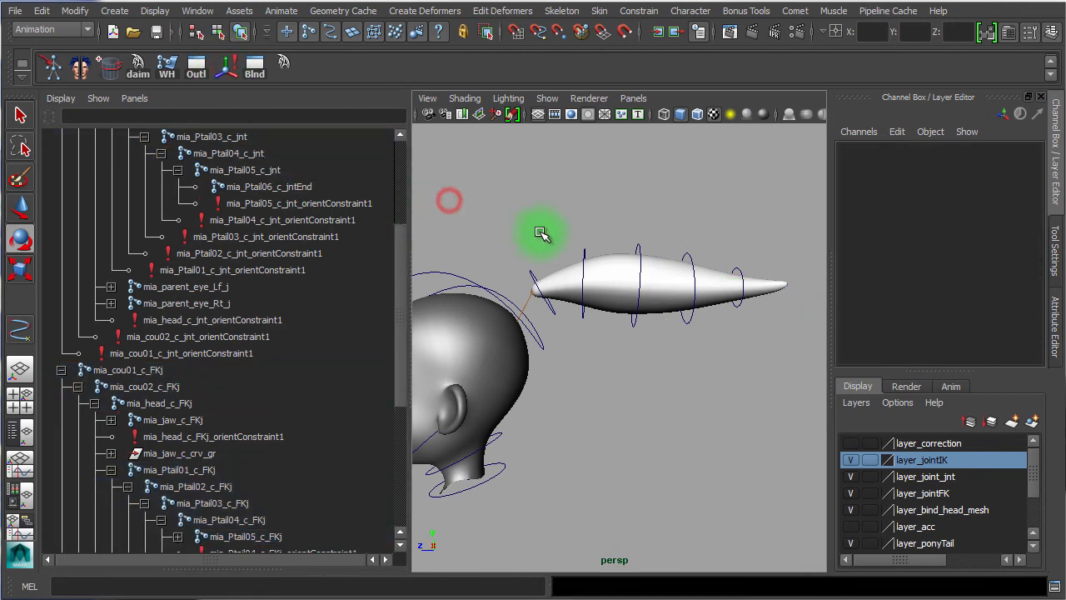
# Step: Rotate the ponytail control mia_Ptail01_c_crv about 1.9 degrees and mia_Ptail02_c_crv about -13.9 degrees around Z
pyautogui.click(526, 267)
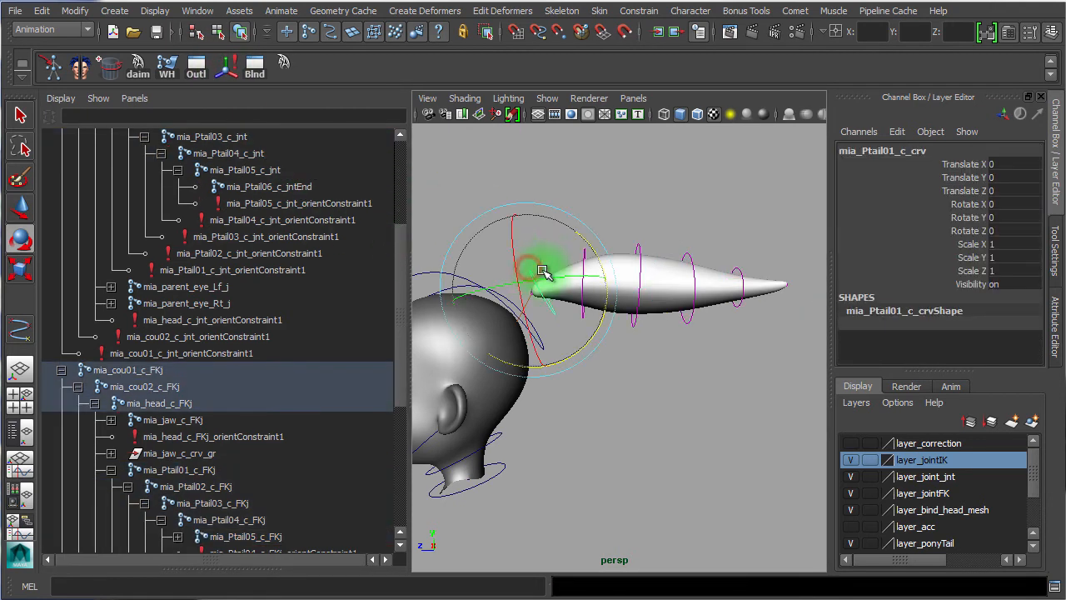
pyautogui.moveTo(589, 241); pyautogui.dragTo(538, 265)
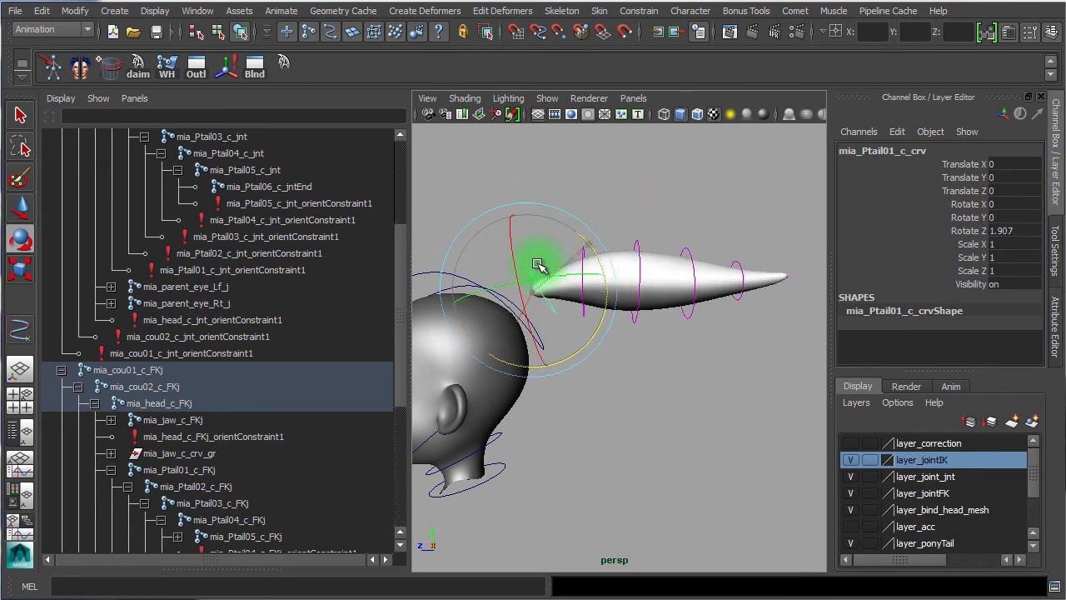
pyautogui.click(600, 193)
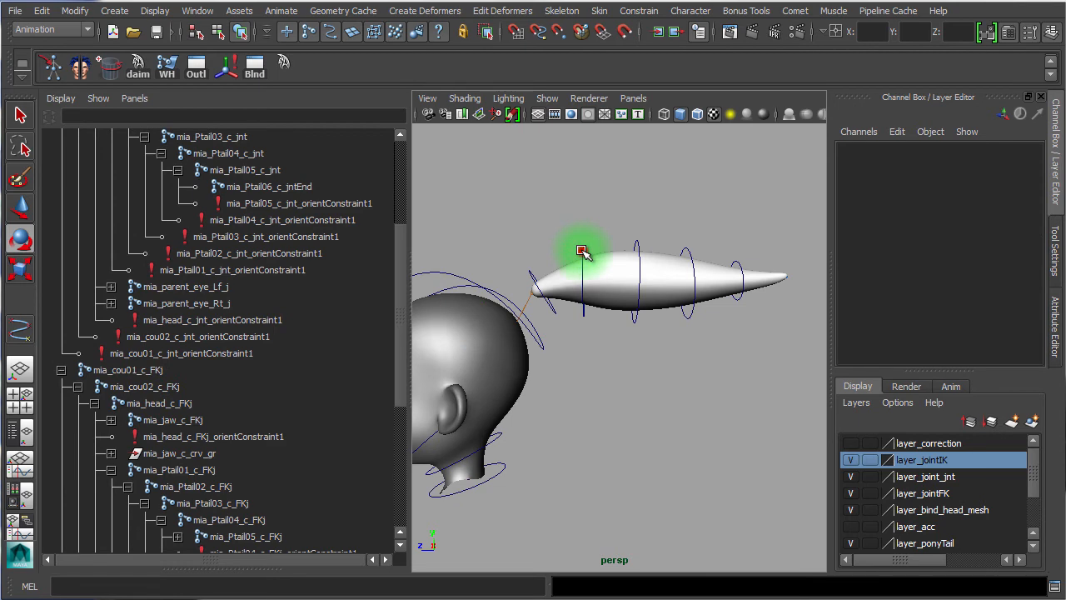
pyautogui.click(582, 252)
pyautogui.moveTo(651, 265)
pyautogui.mouseDown()
pyautogui.moveTo(637, 239)
pyautogui.moveTo(640, 277)
pyautogui.mouseUp()
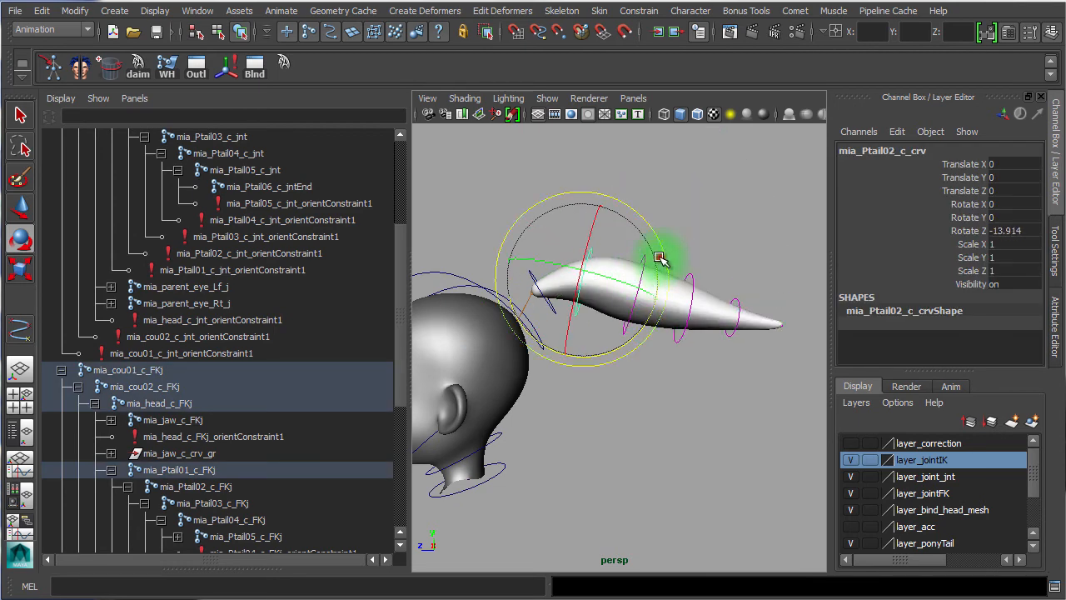
pyautogui.click(659, 259)
# Step: Rotate the ponytail controls mia_Ptail03_c_crv and mia_Ptail04_c_crv around Z to curl the ponytail downward
pyautogui.click(643, 253)
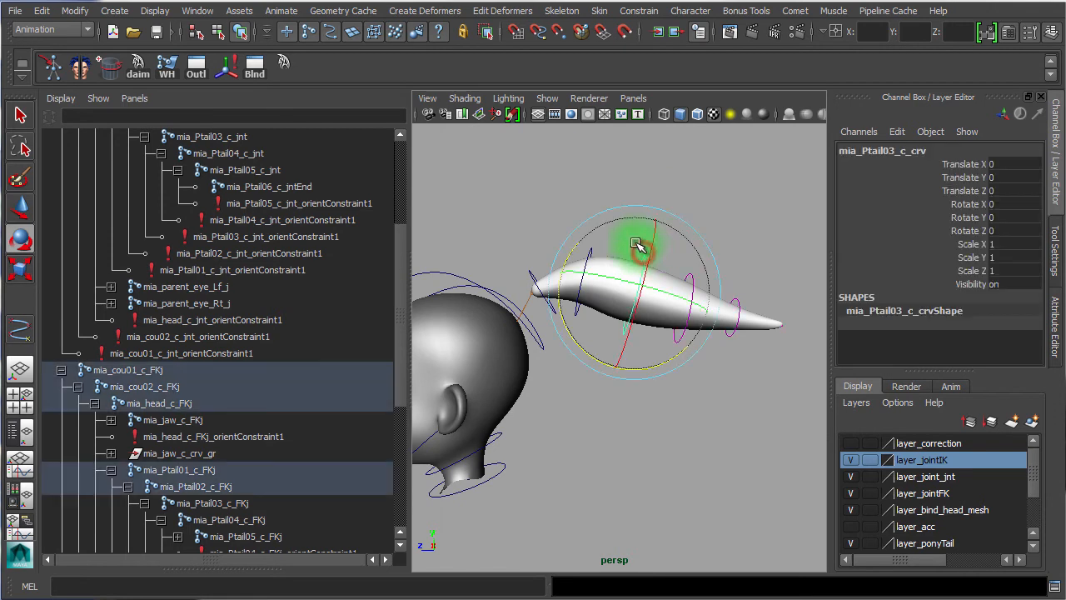
pyautogui.moveTo(570, 329); pyautogui.dragTo(560, 293)
pyautogui.click(765, 284)
pyautogui.click(687, 305)
pyautogui.moveTo(594, 339); pyautogui.dragTo(618, 314)
pyautogui.click(766, 452)
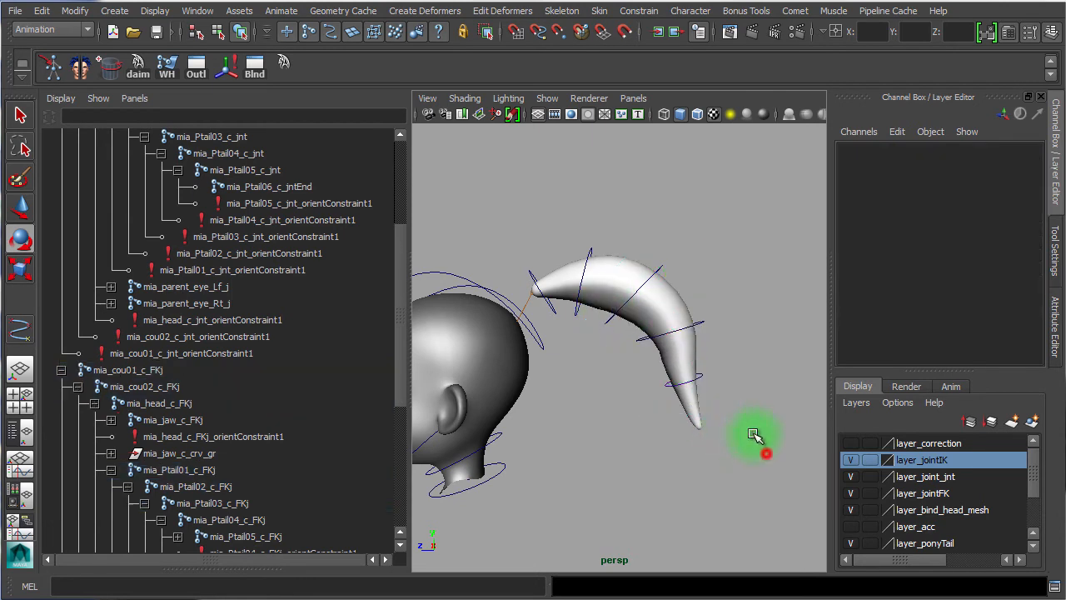
# Step: Rotate the tip control mia_Ptail05_c_crv about -49 degrees around Z and clear the selection
pyautogui.click(703, 377)
pyautogui.moveTo(628, 333); pyautogui.dragTo(693, 319)
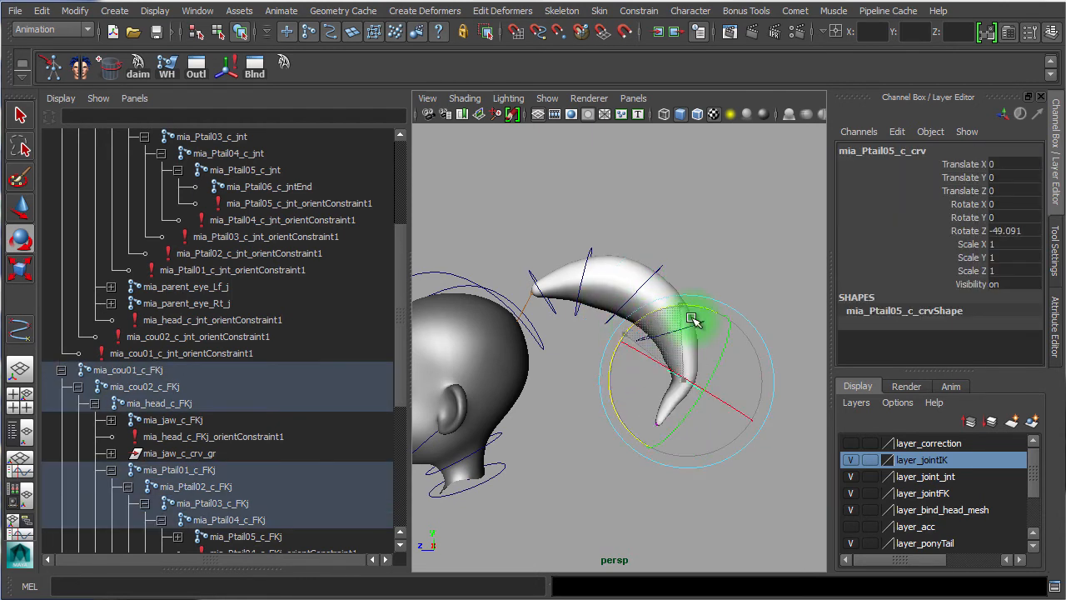
pyautogui.click(491, 192)
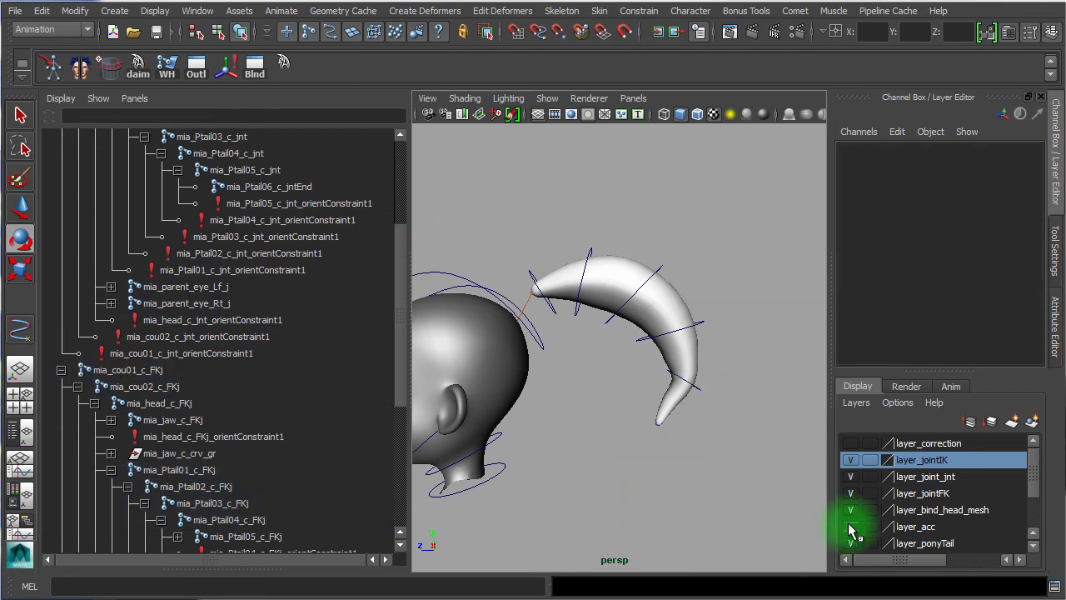
# Step: Rotate the neck control mia_cou02_c_crv about -41.9 degrees around Y, select mia_eye_ctr to check the eyes, and undo the rotation
pyautogui.keyDown('alt'); pyautogui.moveTo(655, 433); pyautogui.dragTo(579, 386); pyautogui.keyUp('alt')
pyautogui.keyDown('alt'); pyautogui.moveTo(578, 387); pyautogui.dragTo(676, 414, button='right'); pyautogui.keyUp('alt')
pyautogui.keyDown('alt'); pyautogui.moveTo(601, 411); pyautogui.dragTo(790, 315, button='middle'); pyautogui.keyUp('alt')
pyautogui.keyDown('alt'); pyautogui.moveTo(696, 320); pyautogui.dragTo(774, 336); pyautogui.keyUp('alt')
pyautogui.keyDown('alt'); pyautogui.moveTo(542, 417); pyautogui.dragTo(491, 395); pyautogui.keyUp('alt')
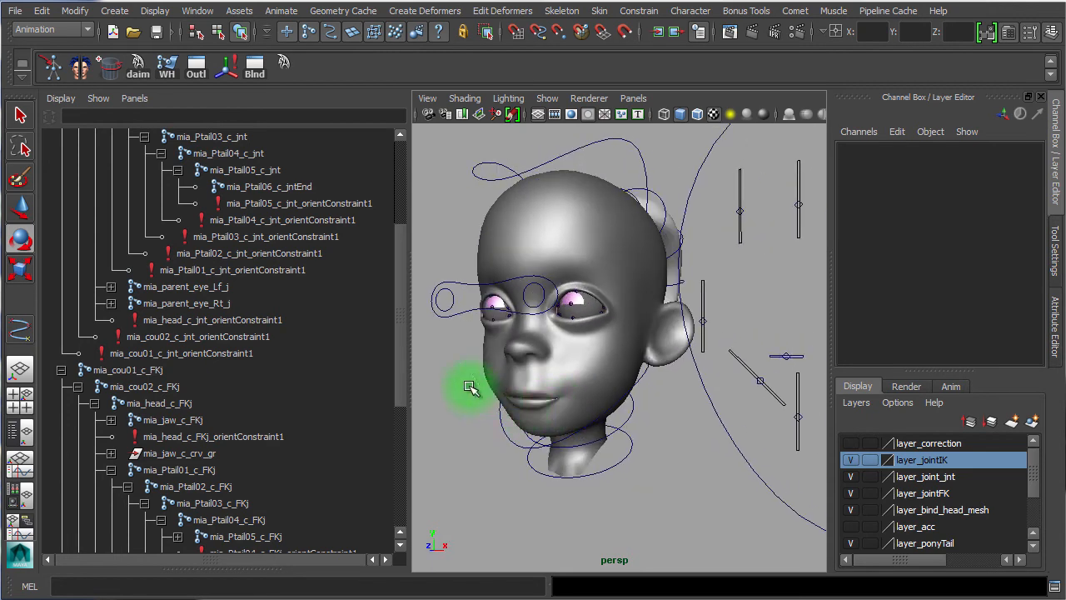
pyautogui.keyDown('alt'); pyautogui.moveTo(491, 395); pyautogui.dragTo(405, 369, button='right'); pyautogui.keyUp('alt')
pyautogui.keyDown('alt'); pyautogui.moveTo(643, 405); pyautogui.dragTo(624, 383); pyautogui.keyUp('alt')
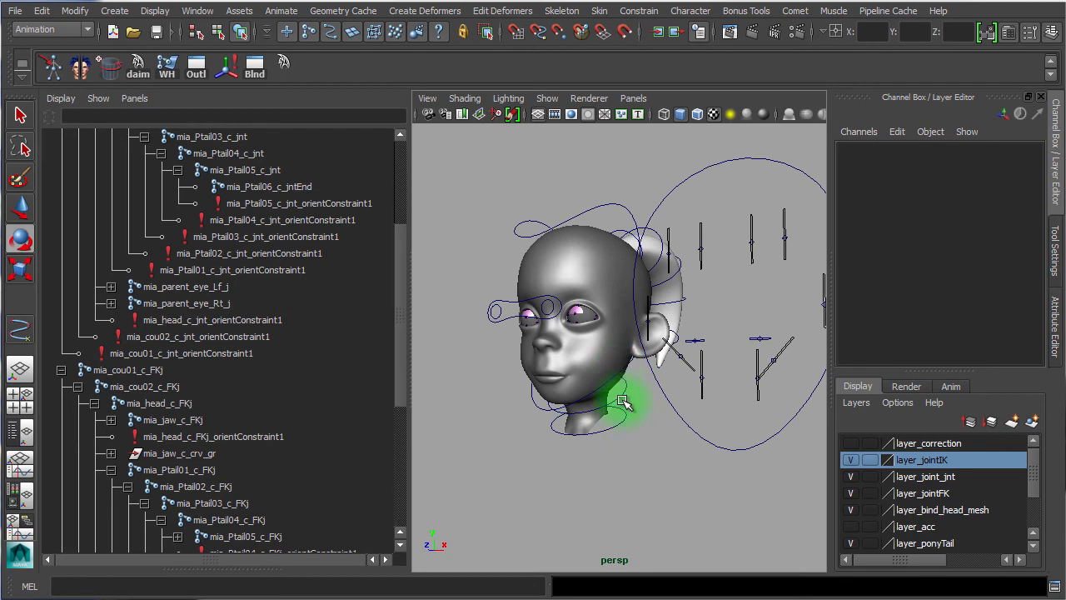
pyautogui.click(623, 397)
pyautogui.moveTo(639, 341); pyautogui.dragTo(638, 452)
pyautogui.keyDown('alt'); pyautogui.moveTo(585, 450); pyautogui.dragTo(466, 246, button='right'); pyautogui.keyUp('alt')
pyautogui.click(469, 241)
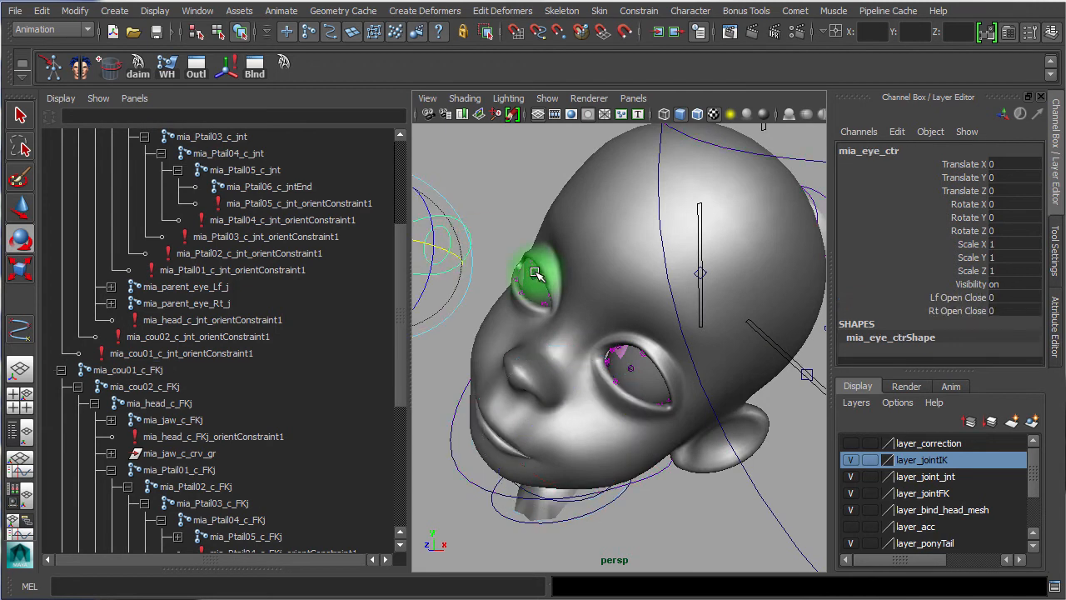
pyautogui.press('z')
pyautogui.press('z')
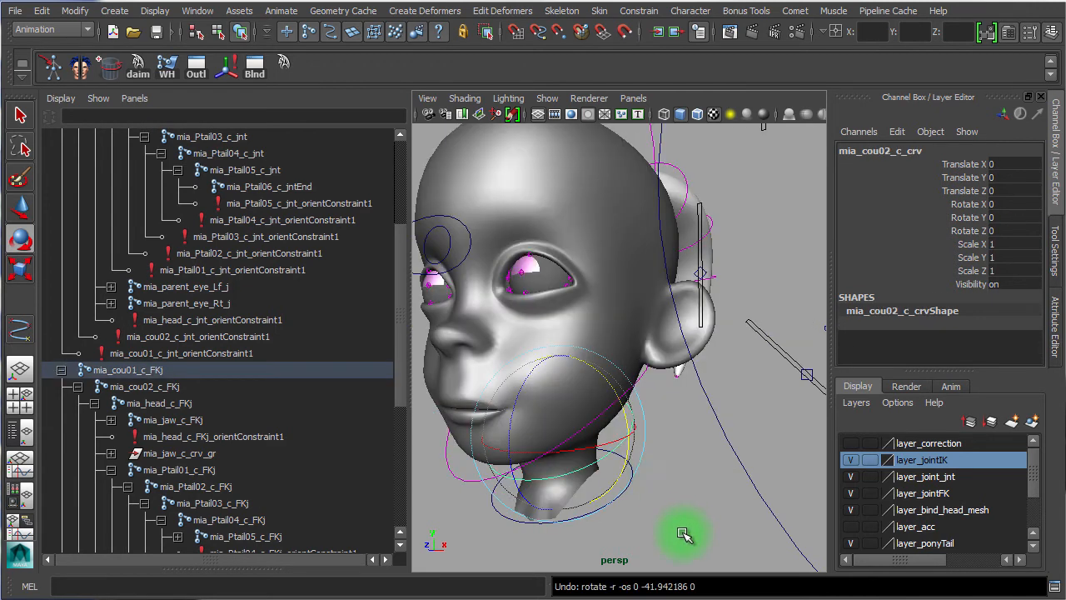
pyautogui.keyDown('alt'); pyautogui.moveTo(679, 485); pyautogui.dragTo(584, 442, button='right'); pyautogui.keyUp('alt')
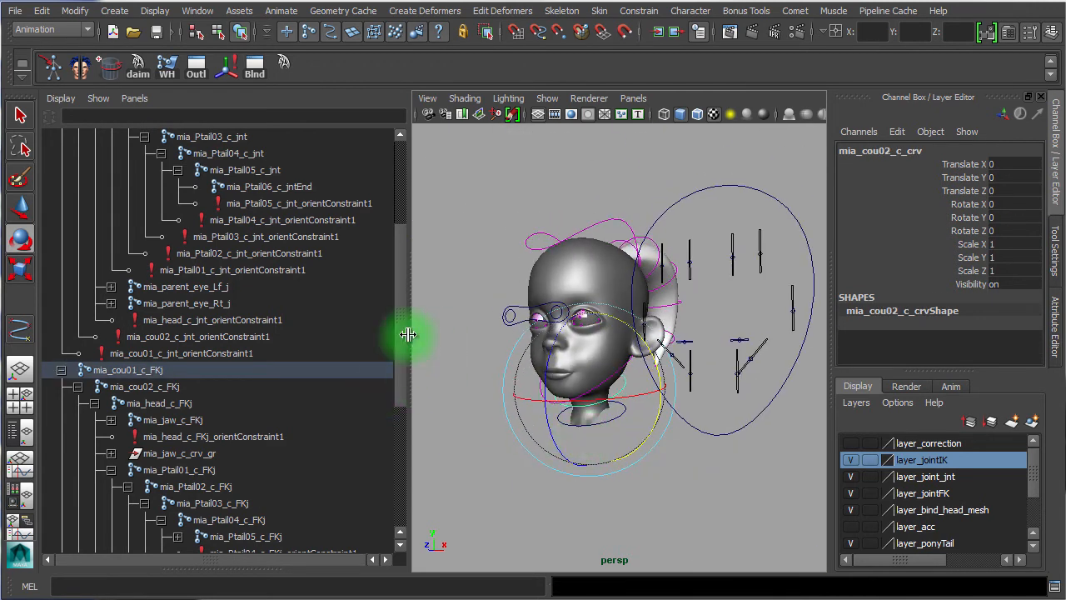
# Step: Collapse the mia_cou01_c_jnt and mia_cou01_c_FKj hierarchies in the Outliner
pyautogui.moveTo(398, 296); pyautogui.dragTo(405, 191)
pyautogui.click(60, 220)
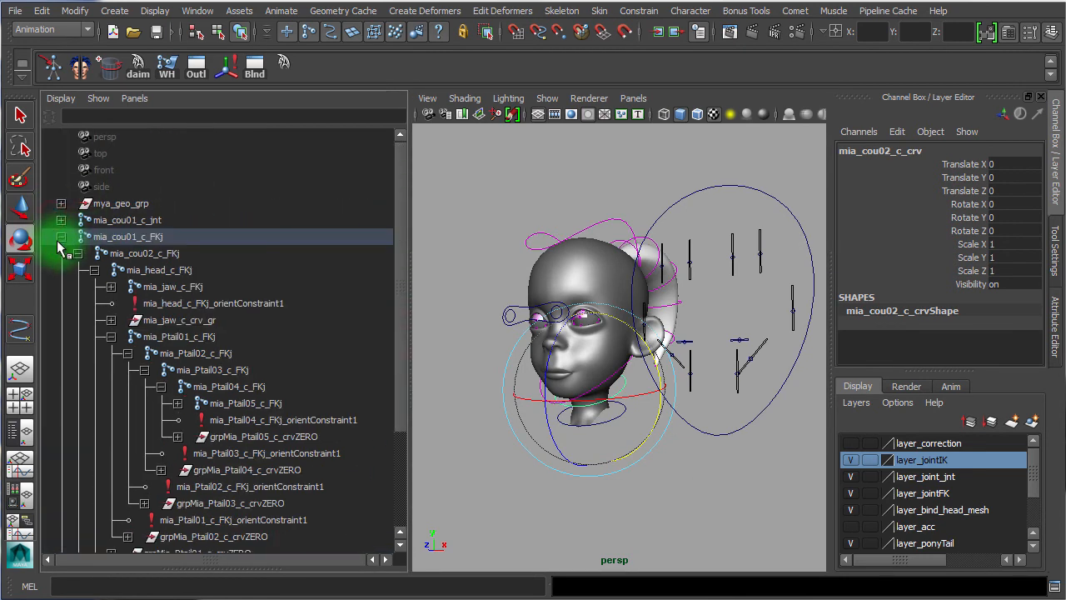
pyautogui.click(60, 240)
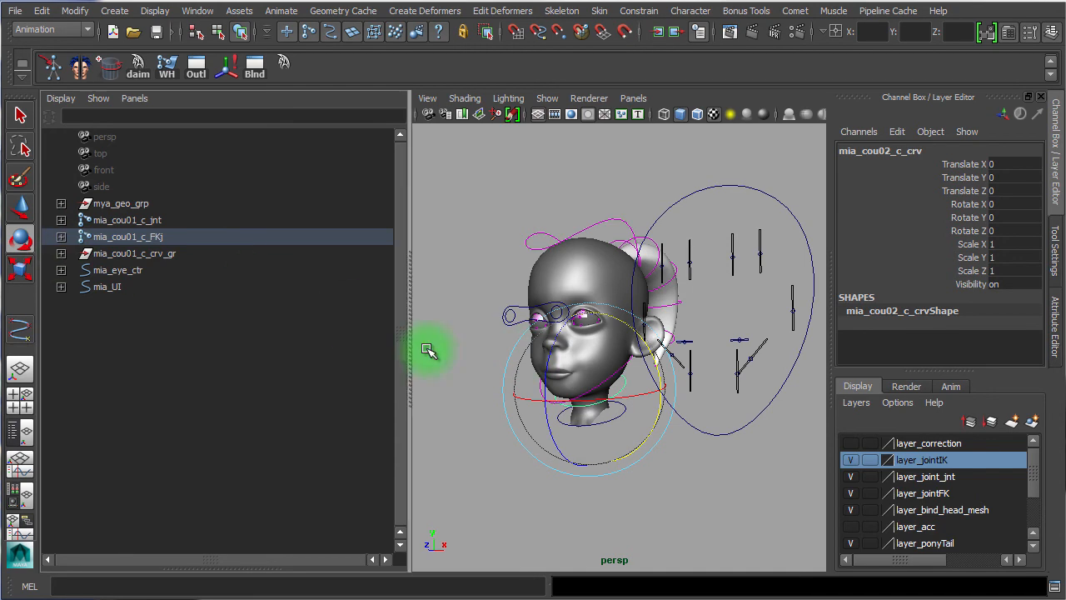
# Step: Group the eye control mia_eye_ctr and center the new group's pivot
pyautogui.click(421, 359)
pyautogui.click(521, 325)
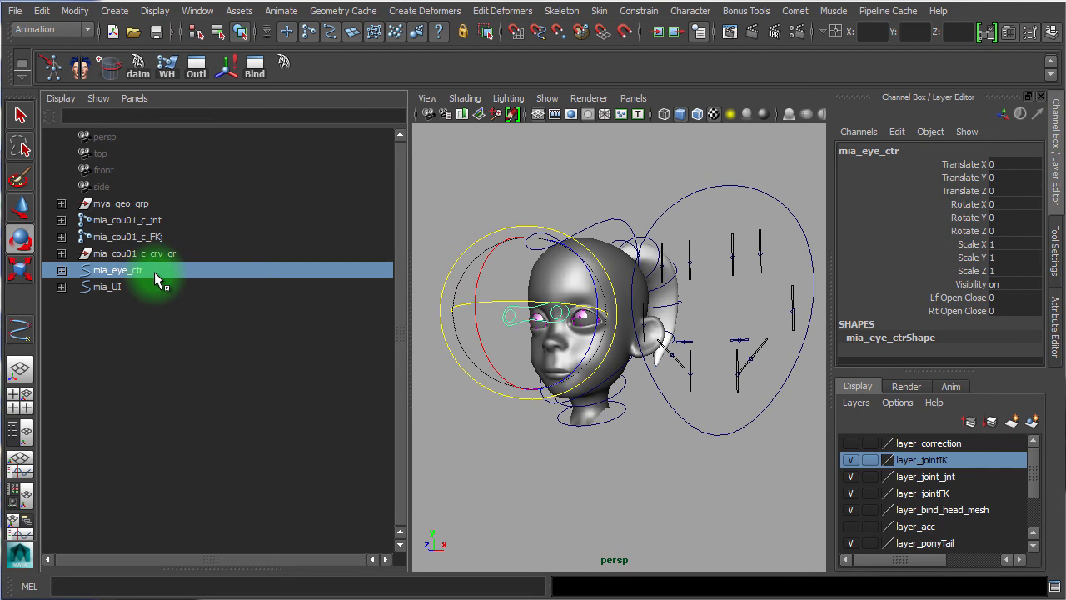
pyautogui.hotkey('ctrl', 'g')
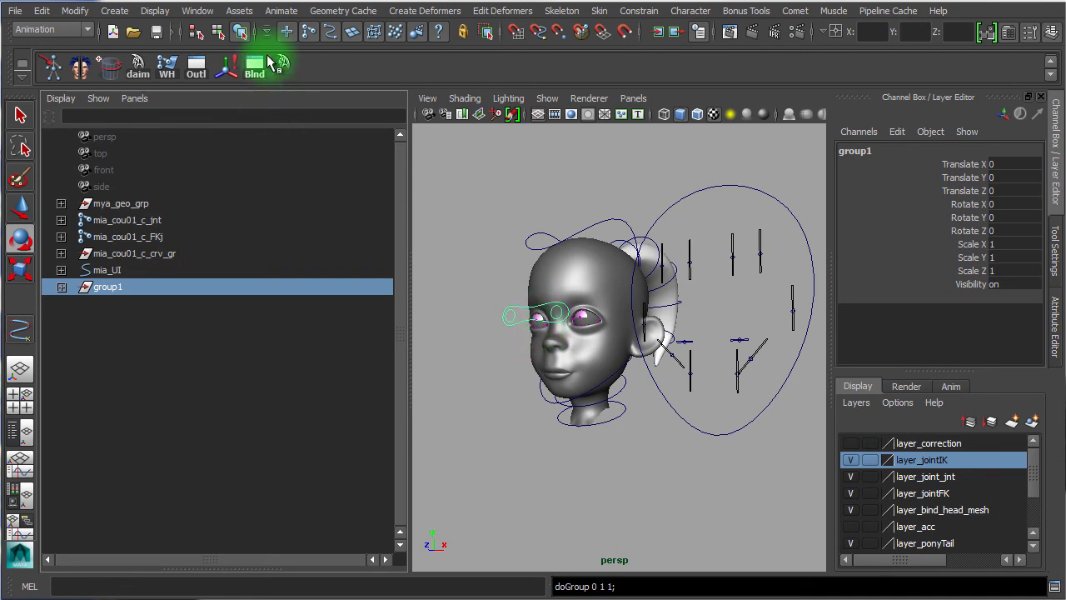
pyautogui.click(74, 11)
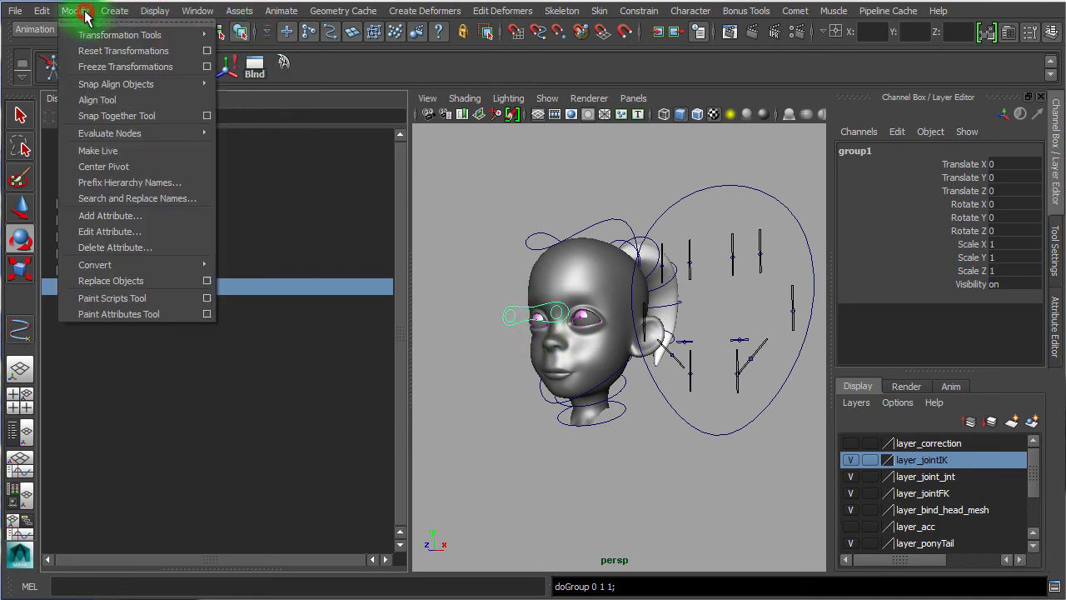
pyautogui.click(135, 168)
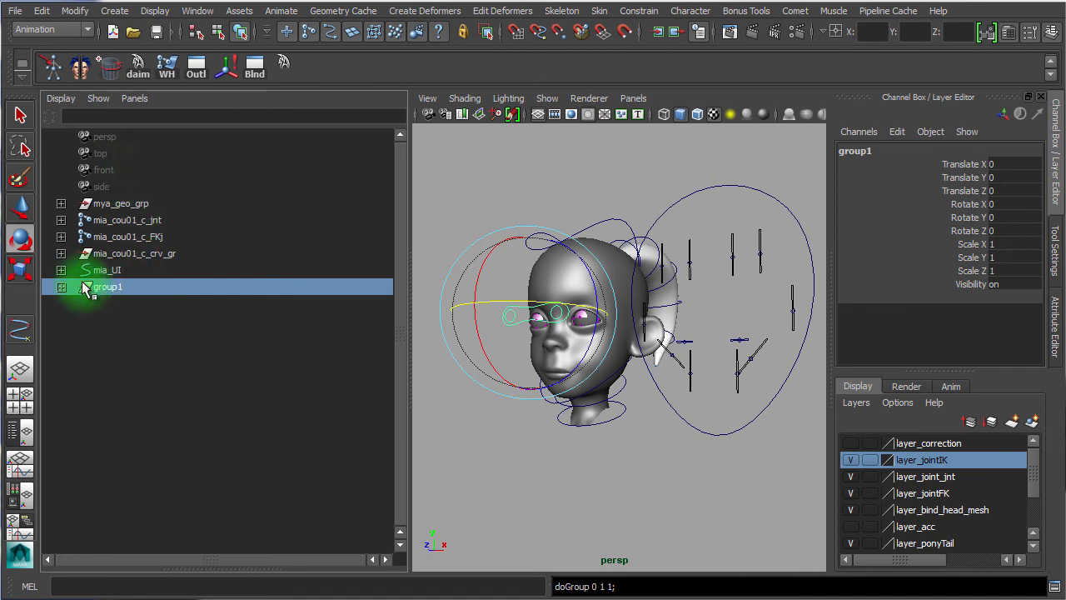
# Step: Rename the eye control's group mia_eye_ctr_gr, reusing the name of its child curve, and collapse it
pyautogui.click(60, 286)
pyautogui.doubleClick(118, 304)
pyautogui.hotkey('ctrl', 'c')
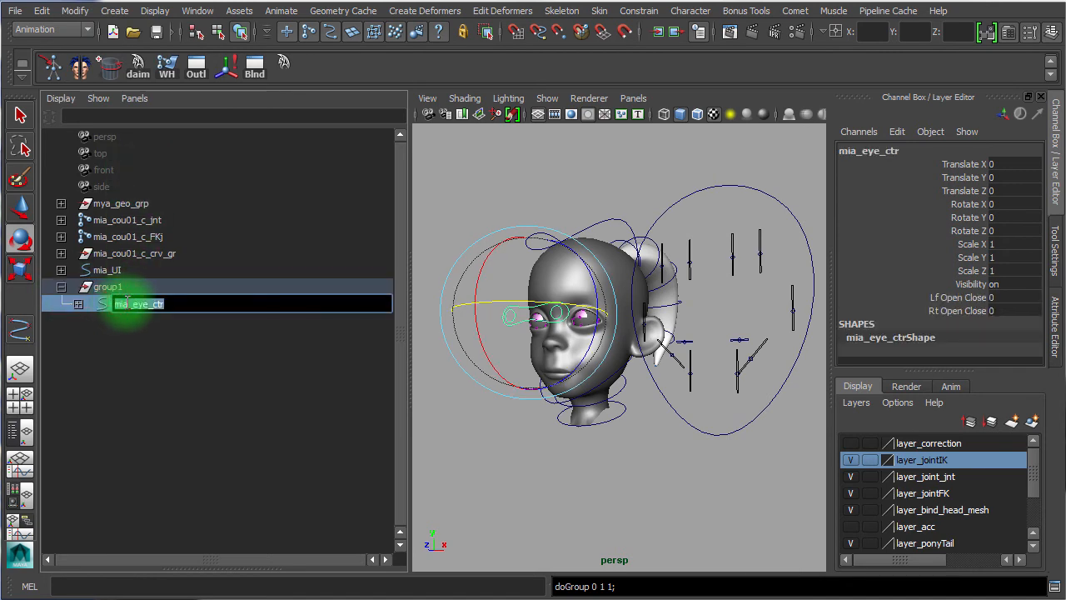
pyautogui.doubleClick(129, 286)
pyautogui.hotkey('ctrl', 'v')
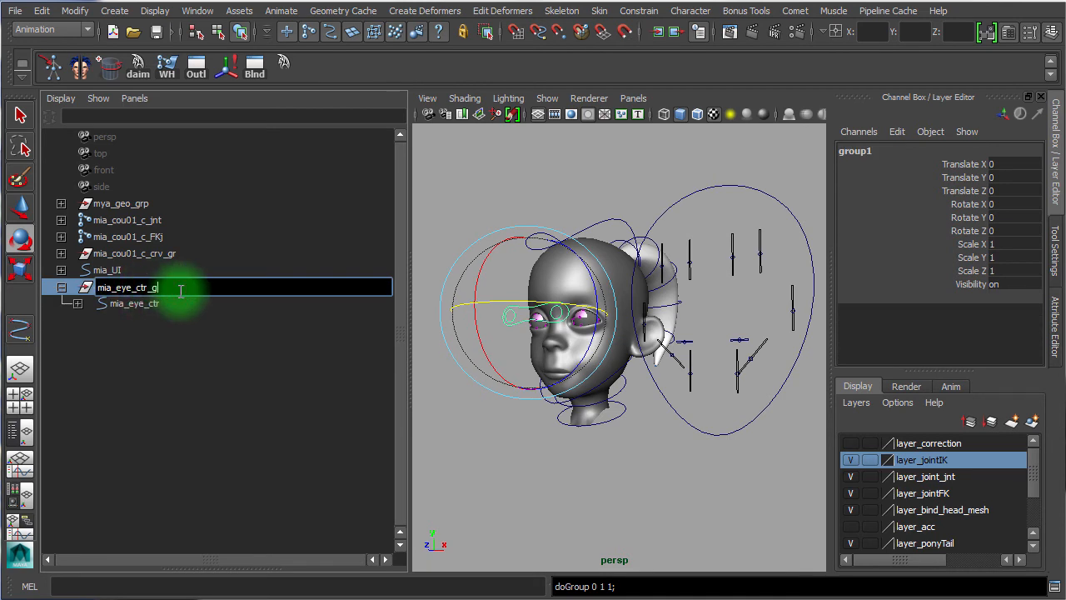
pyautogui.press('Return')
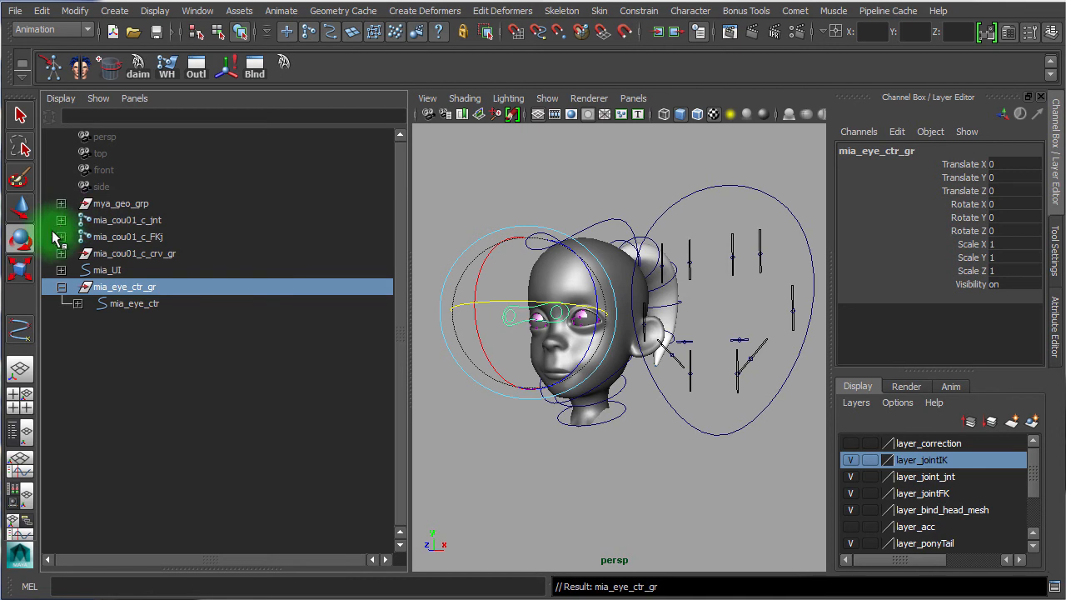
pyautogui.click(61, 287)
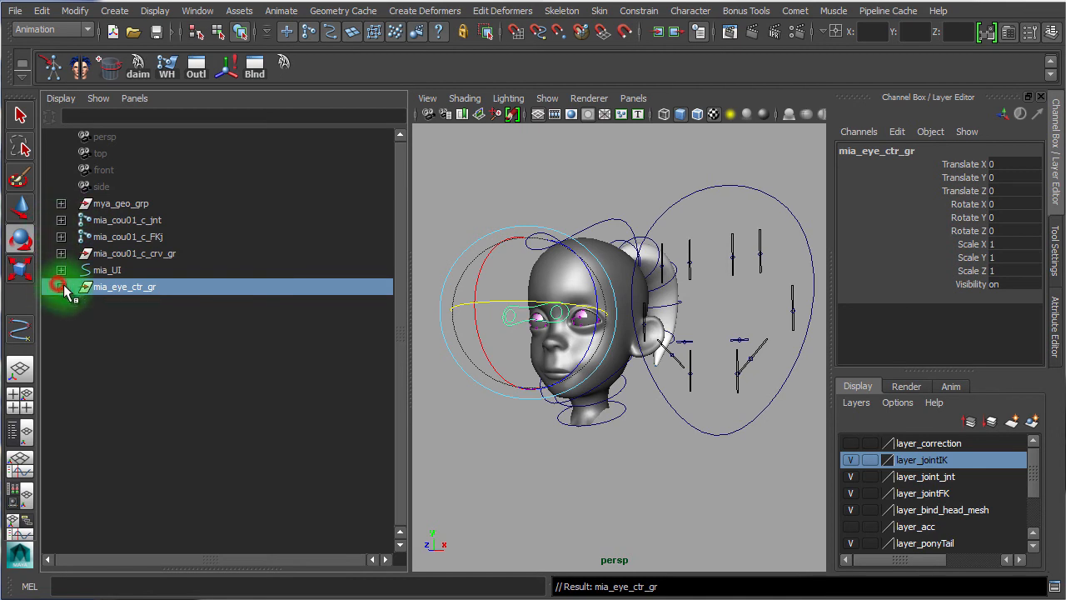
# Step: Parent mia_eye_ctr_gr to the head joint mia_head_c_jnt and collapse the mia_cou01_c_jnt hierarchy
pyautogui.click(61, 219)
pyautogui.click(164, 254)
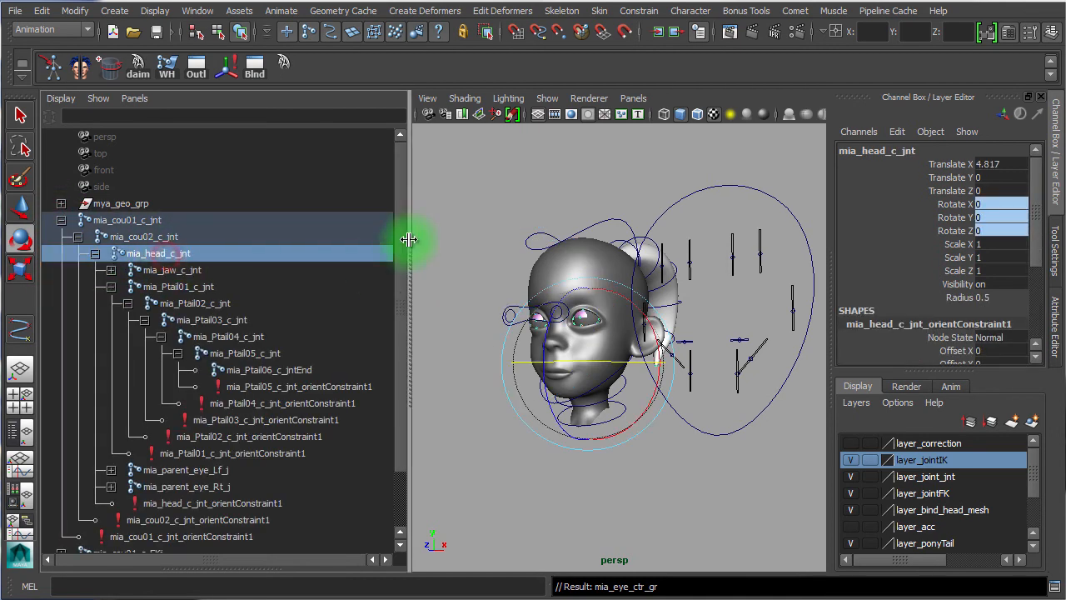
pyautogui.scroll(-2, 394, 288)
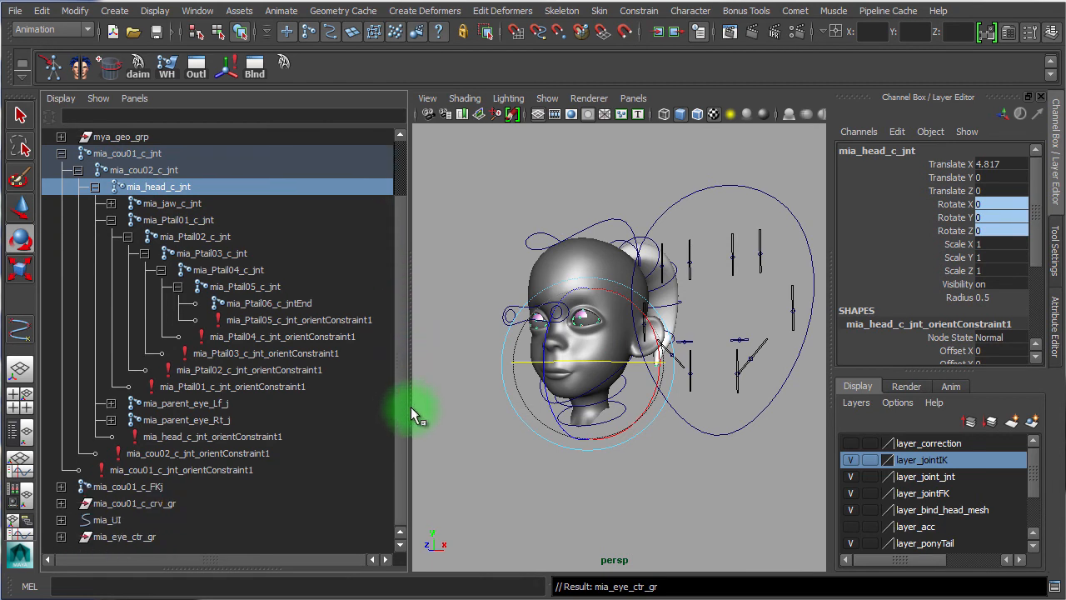
pyautogui.click(119, 537)
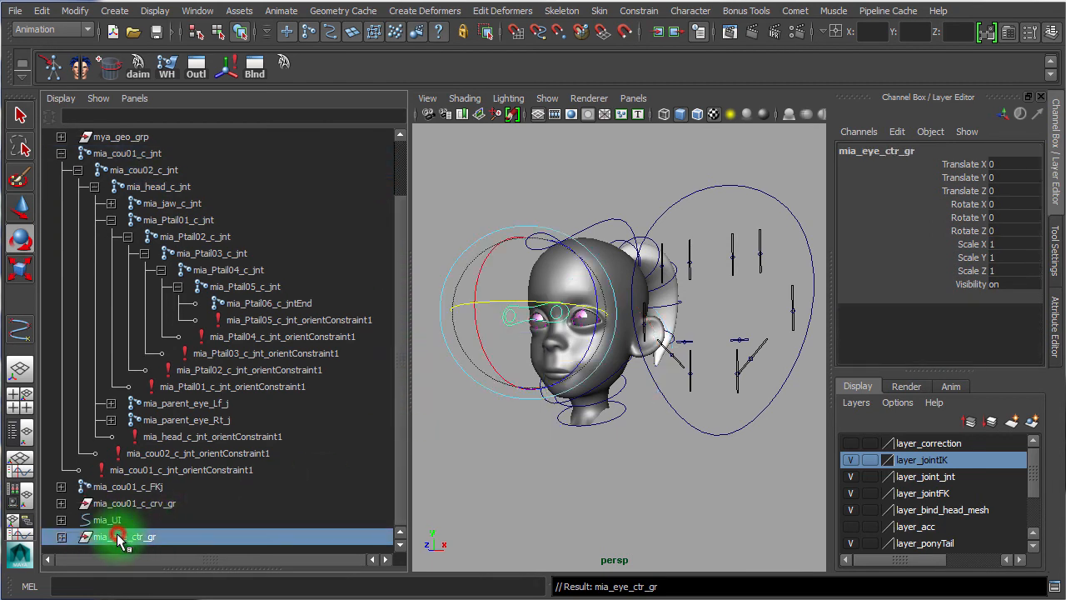
pyautogui.keyDown('ctrl'); pyautogui.click(192, 190); pyautogui.keyUp('ctrl')
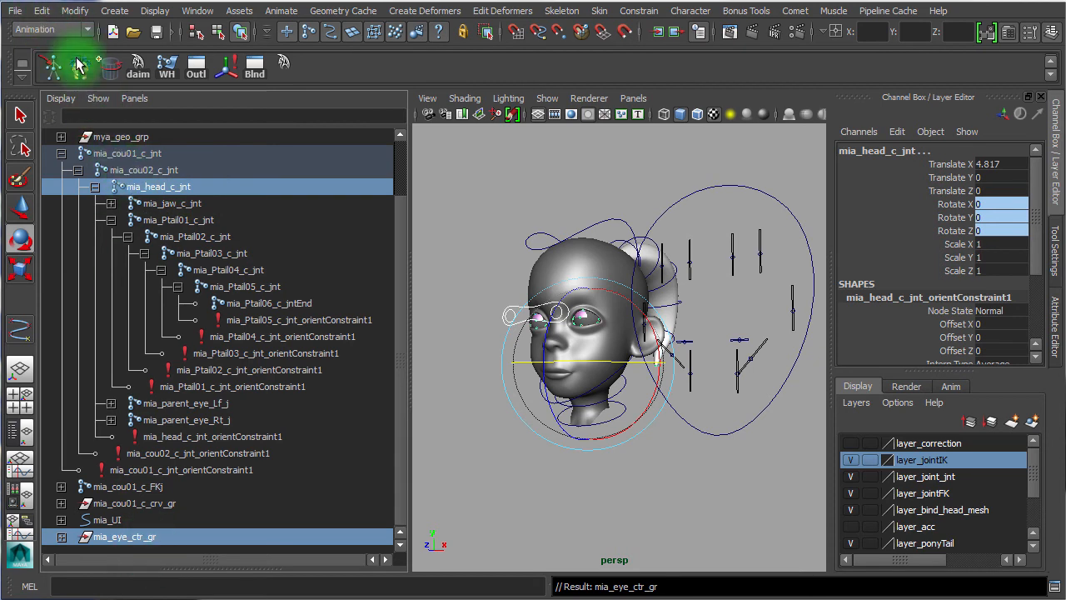
pyautogui.click(42, 11)
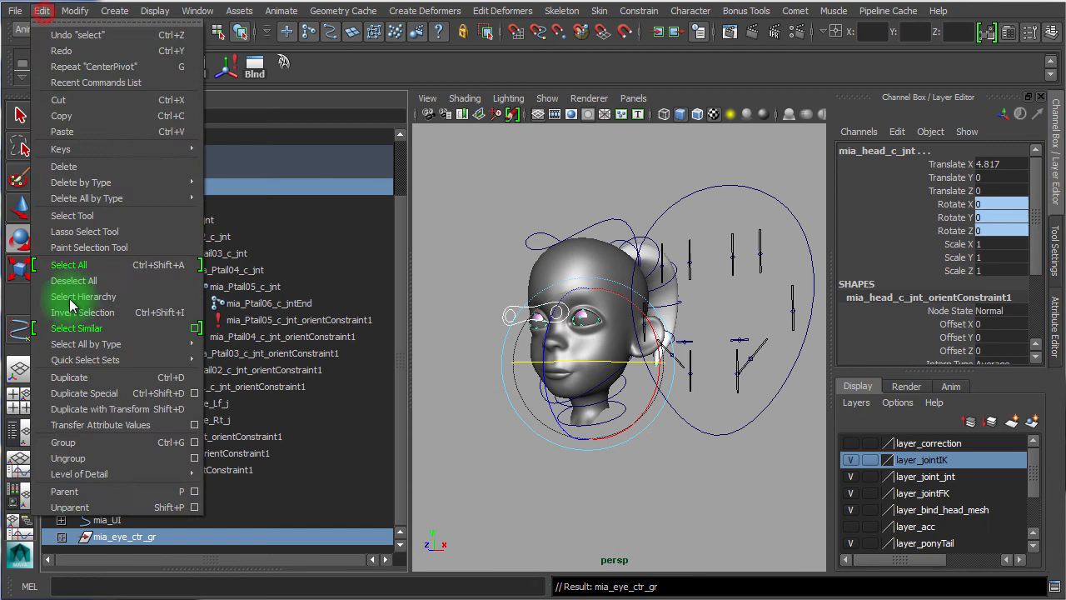
pyautogui.click(121, 493)
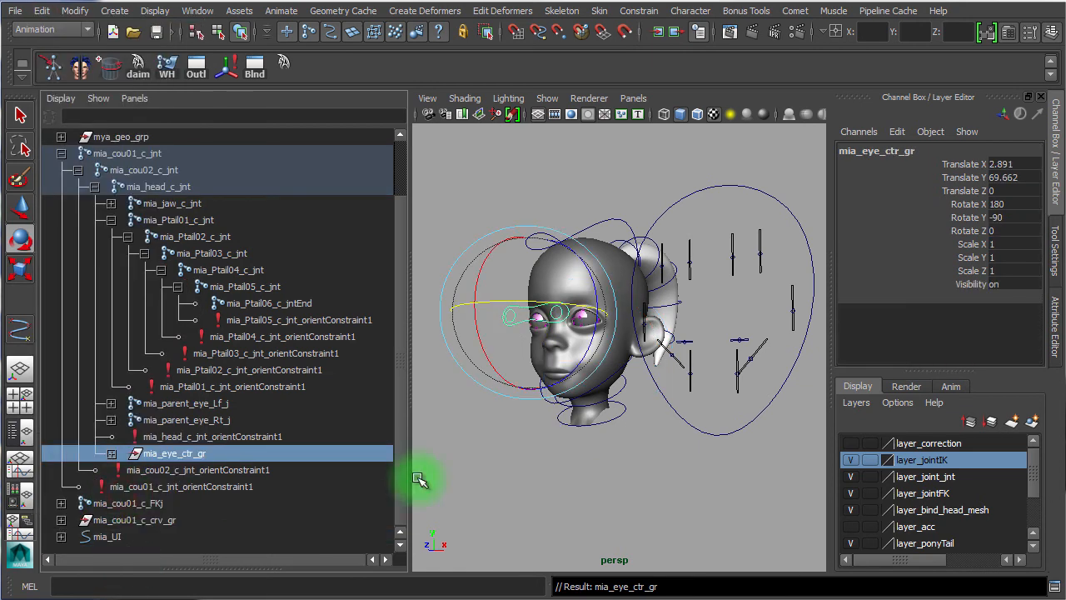
pyautogui.click(61, 154)
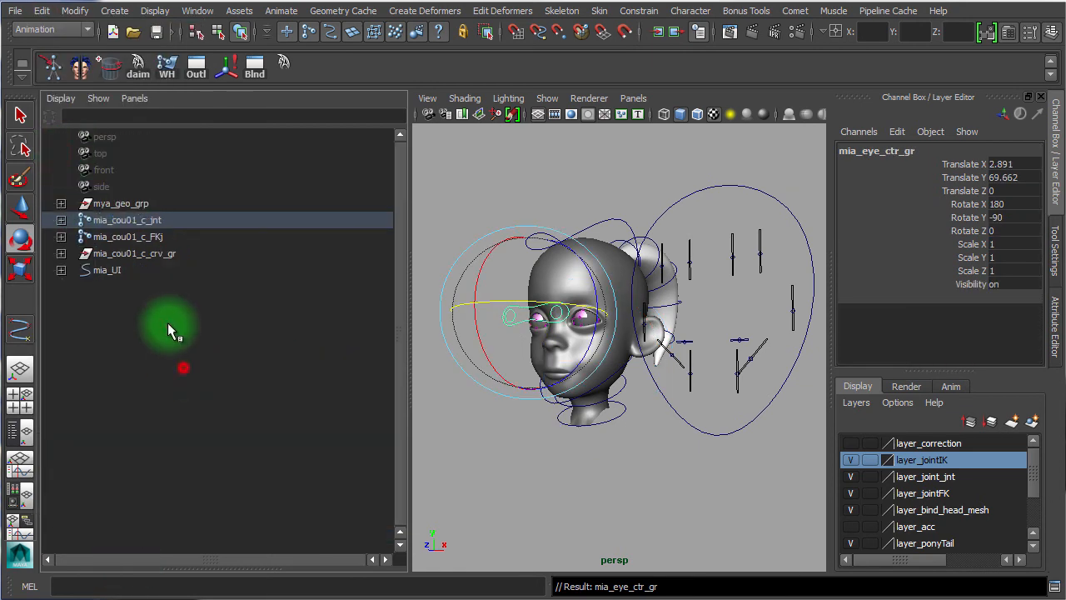
# Step: Check the top-level nodes one by one, from mia_UI up to mya_geo_grp, and clear the selection
pyautogui.click(131, 271)
pyautogui.click(147, 252)
pyautogui.click(142, 237)
pyautogui.click(145, 219)
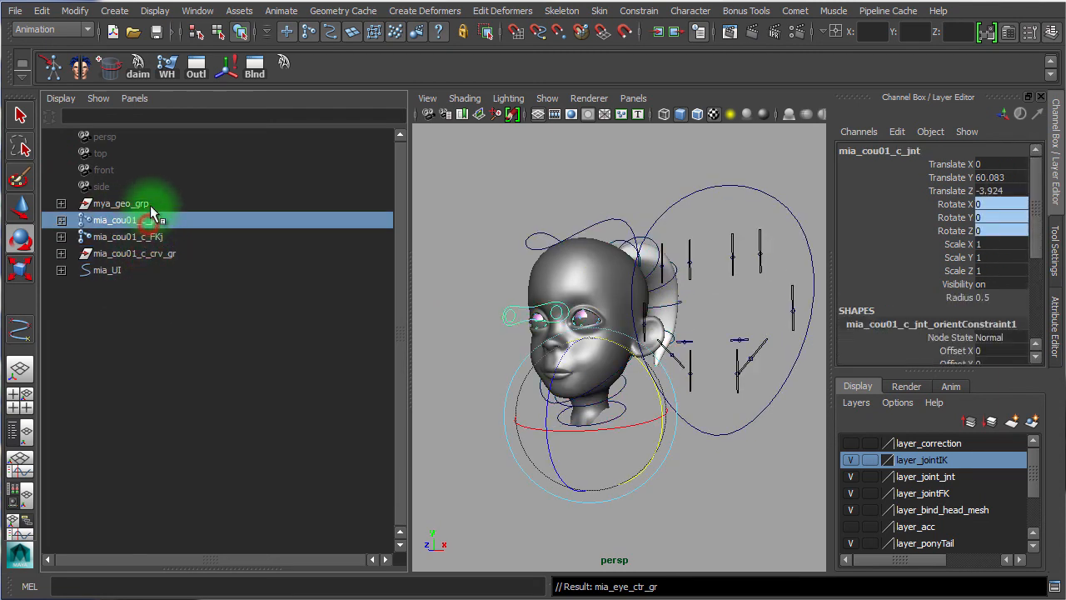
pyautogui.click(149, 203)
pyautogui.click(576, 477)
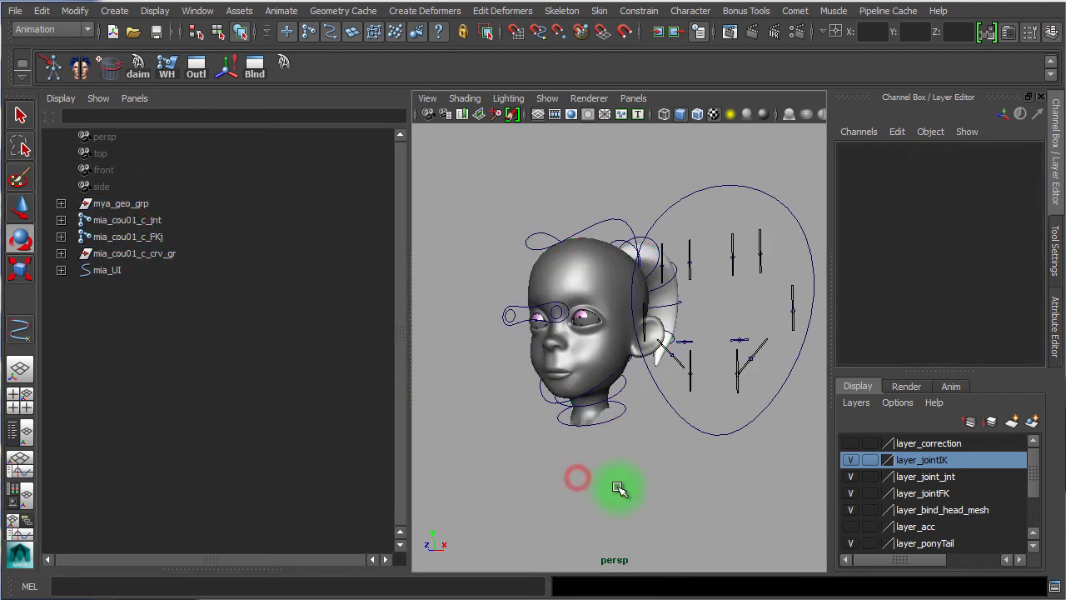
# Step: Rotate the head control mia_head_c_crv about 27 degrees around X to test the eye control's follow, and deselect it
pyautogui.keyDown('alt'); pyautogui.moveTo(626, 497); pyautogui.dragTo(613, 428); pyautogui.keyUp('alt')
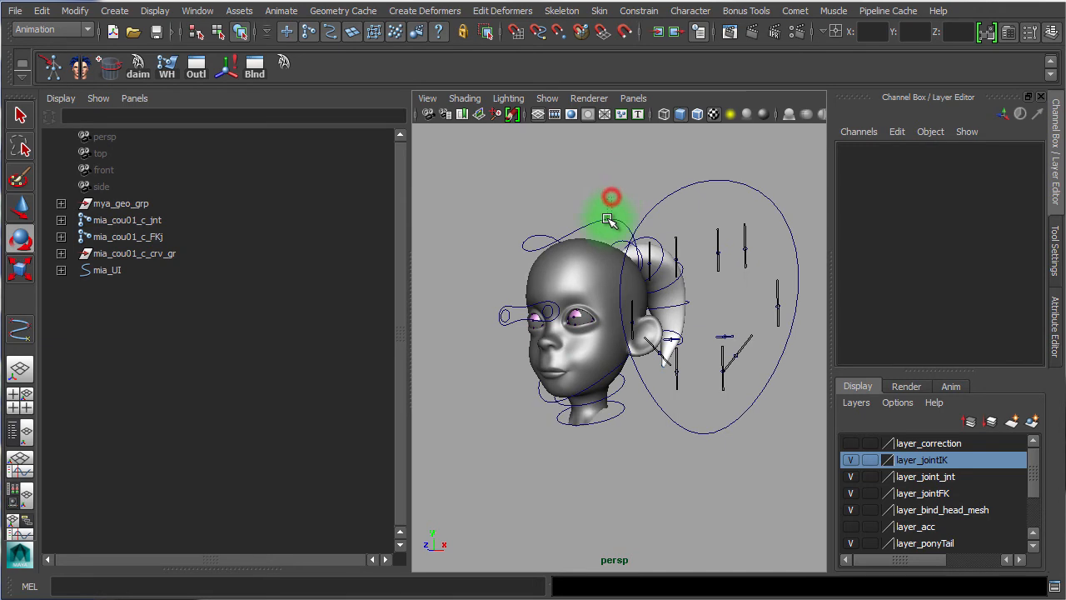
pyautogui.click(608, 218)
pyautogui.keyDown('alt'); pyautogui.moveTo(686, 419); pyautogui.dragTo(666, 306); pyautogui.keyUp('alt')
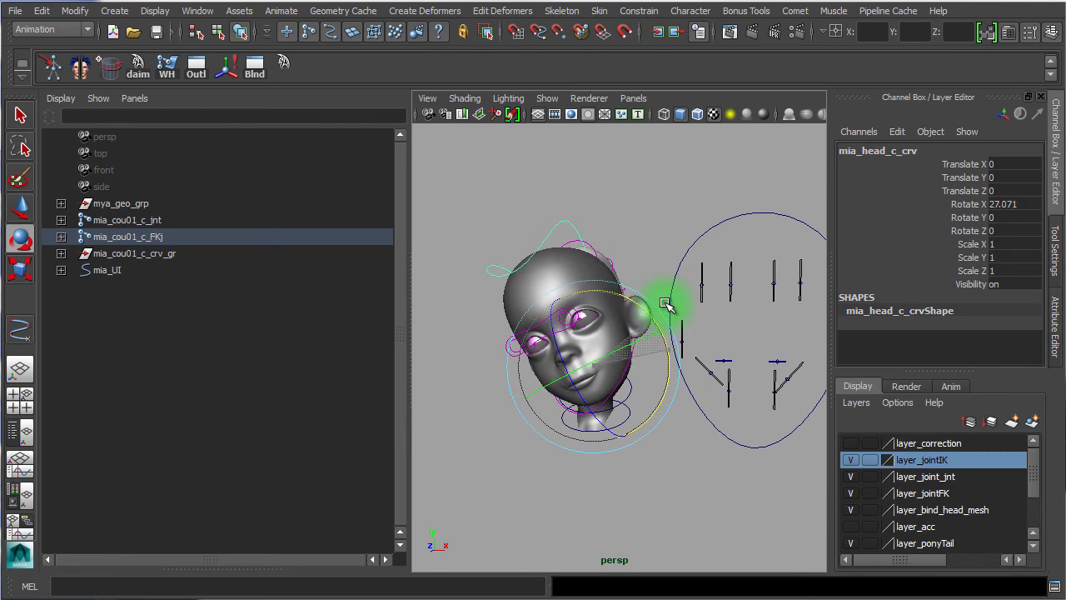
pyautogui.click(606, 510)
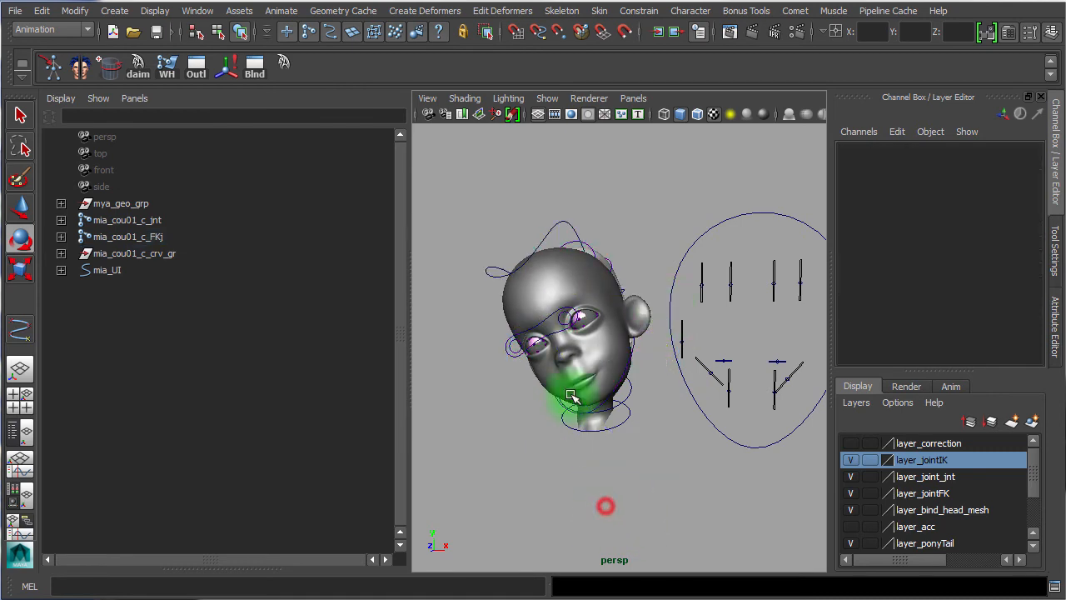
# Step: Move the eye control to test the gaze, undo the move and the head rotation, and clear the selection
pyautogui.click(554, 333)
pyautogui.press('w')
pyautogui.moveTo(543, 333); pyautogui.dragTo(554, 353)
pyautogui.press('z')
pyautogui.press('z')
pyautogui.press('z')
pyautogui.press('z')
pyautogui.press('z')
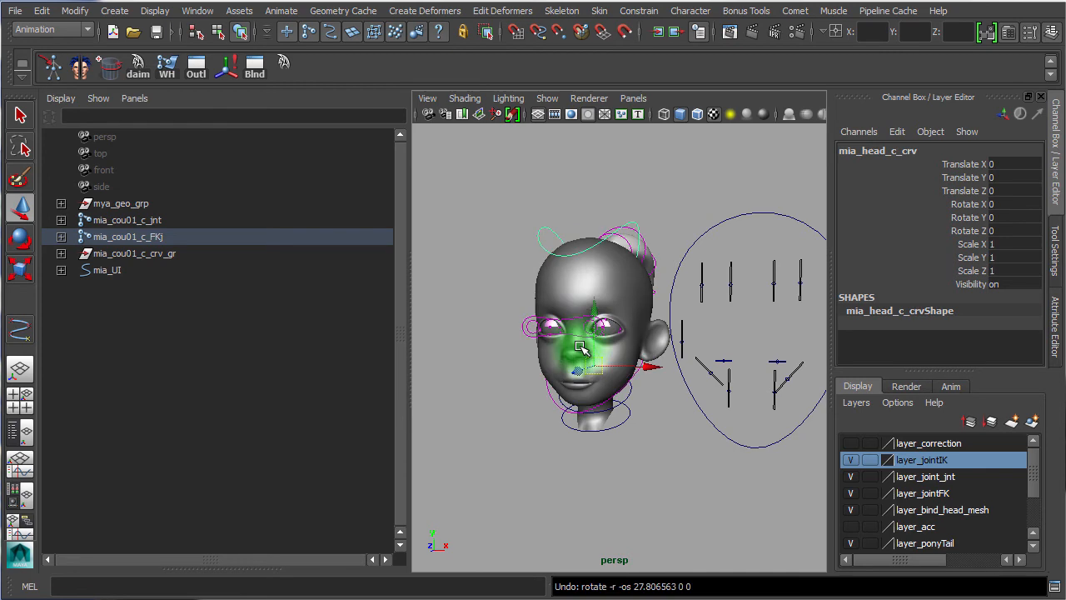
pyautogui.click(602, 497)
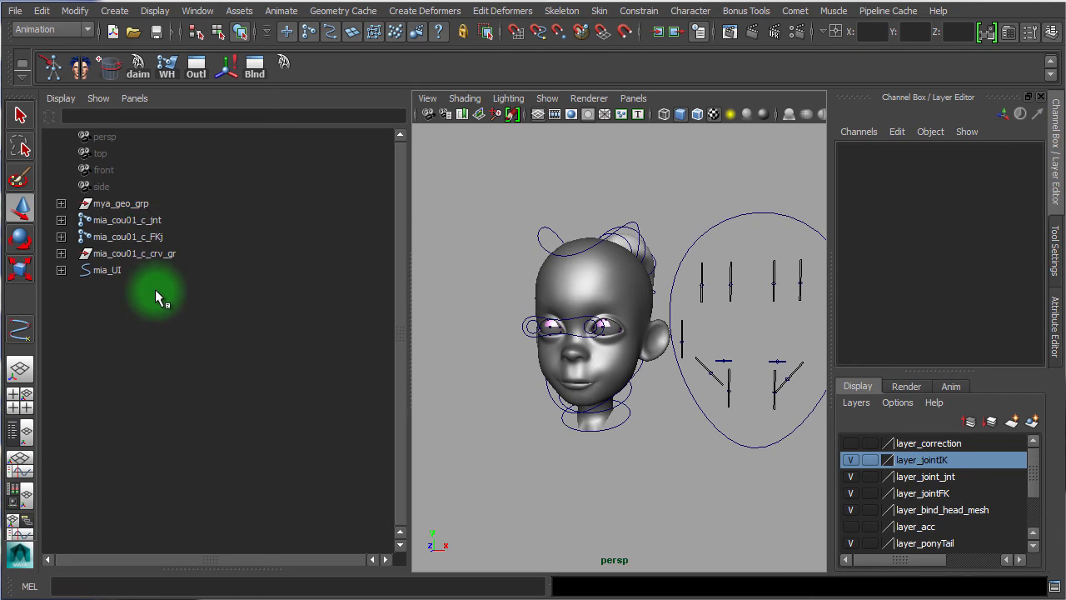
# Step: Examine mia_UI, the neck control group mia_cou01_c_crv_gr and the mia_cou01_c_FKj and mia_cou01_c_jnt joint chains
pyautogui.click(131, 273)
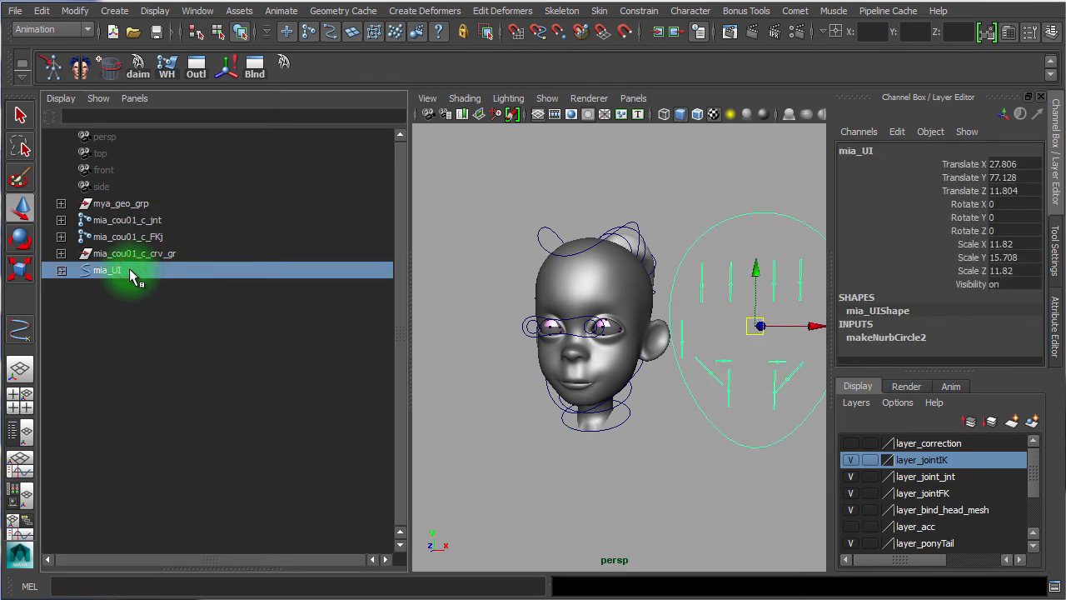
pyautogui.click(184, 254)
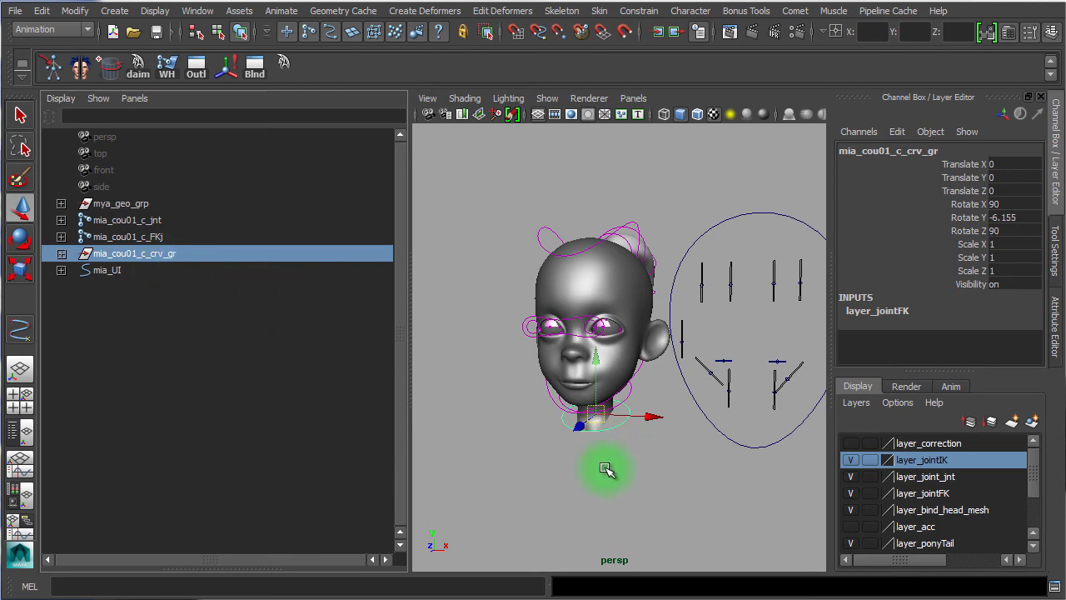
pyautogui.keyDown('alt'); pyautogui.moveTo(602, 488); pyautogui.dragTo(772, 498, button='right'); pyautogui.keyUp('alt')
pyautogui.keyDown('alt'); pyautogui.moveTo(773, 498); pyautogui.dragTo(759, 328, button='middle'); pyautogui.keyUp('alt')
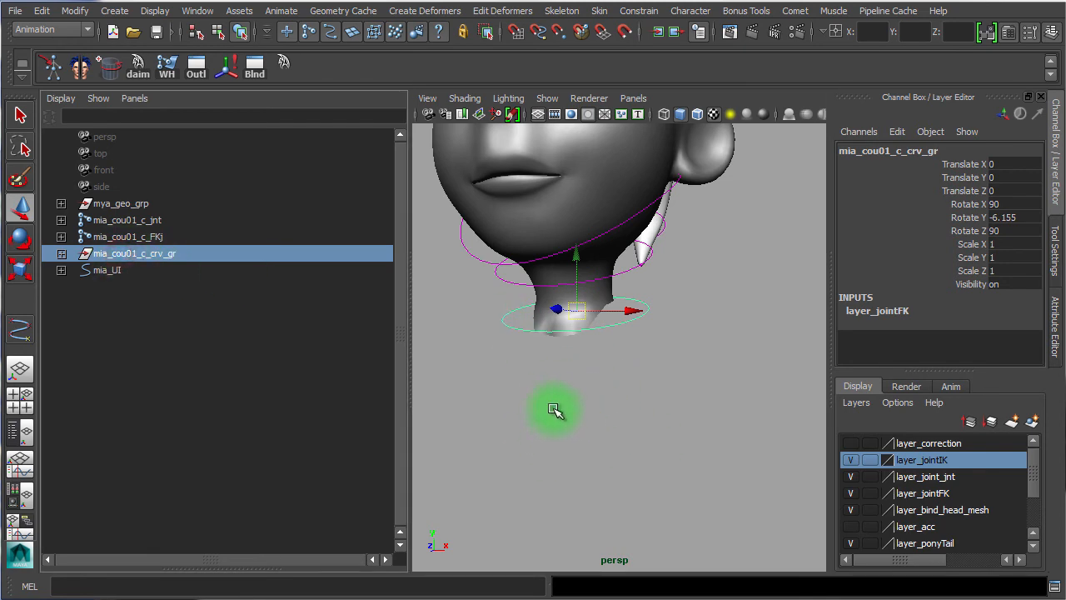
pyautogui.click(169, 237)
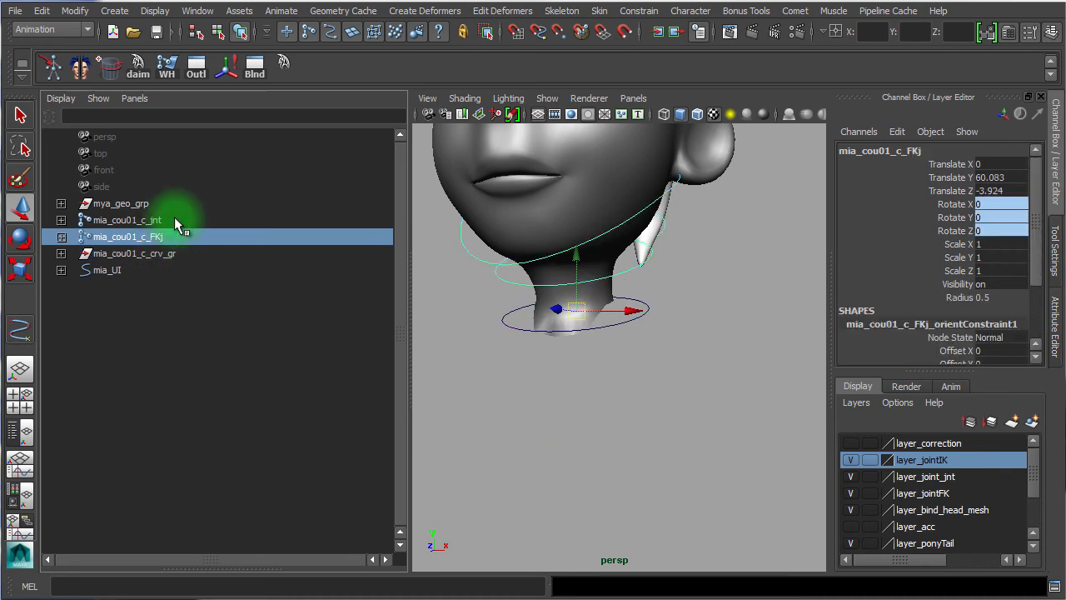
pyautogui.click(173, 220)
pyautogui.click(172, 236)
pyautogui.moveTo(182, 222); pyautogui.dragTo(181, 243)
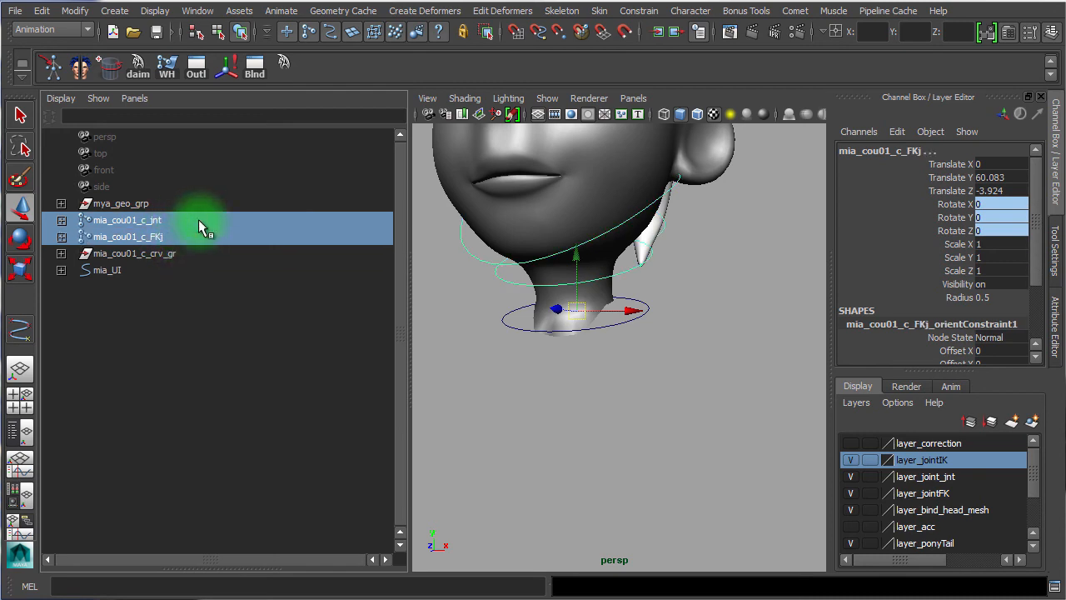
pyautogui.click(563, 422)
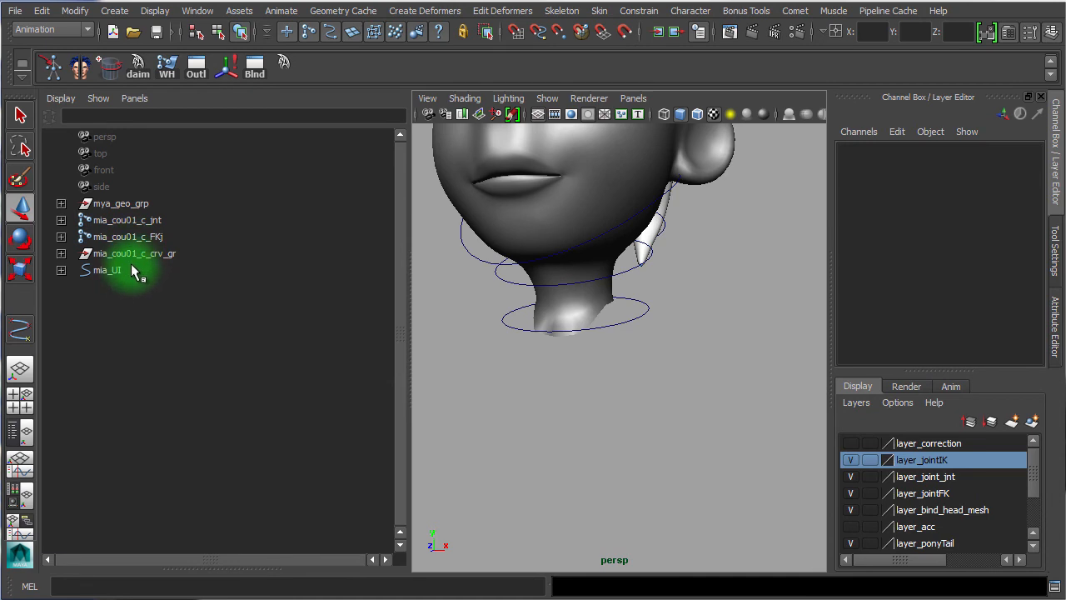
# Step: Group mia_cou01_c_jnt, mia_cou01_c_FKj, mia_cou01_c_crv_gr and mia_UI together and rename the group TRS
pyautogui.click(159, 203)
pyautogui.moveTo(159, 219); pyautogui.dragTo(155, 271)
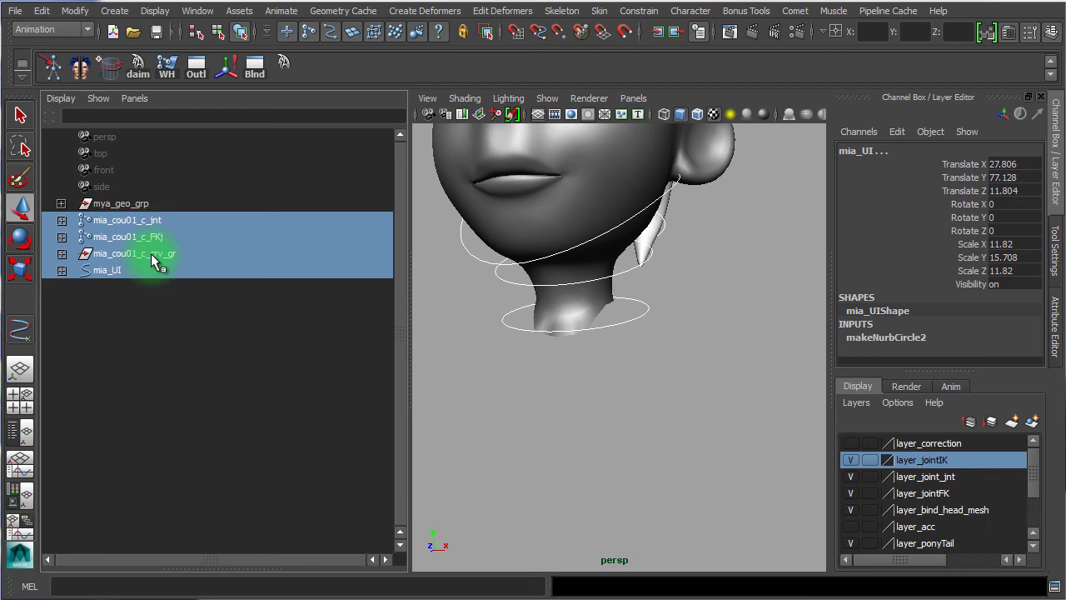
pyautogui.hotkey('ctrl', 'g')
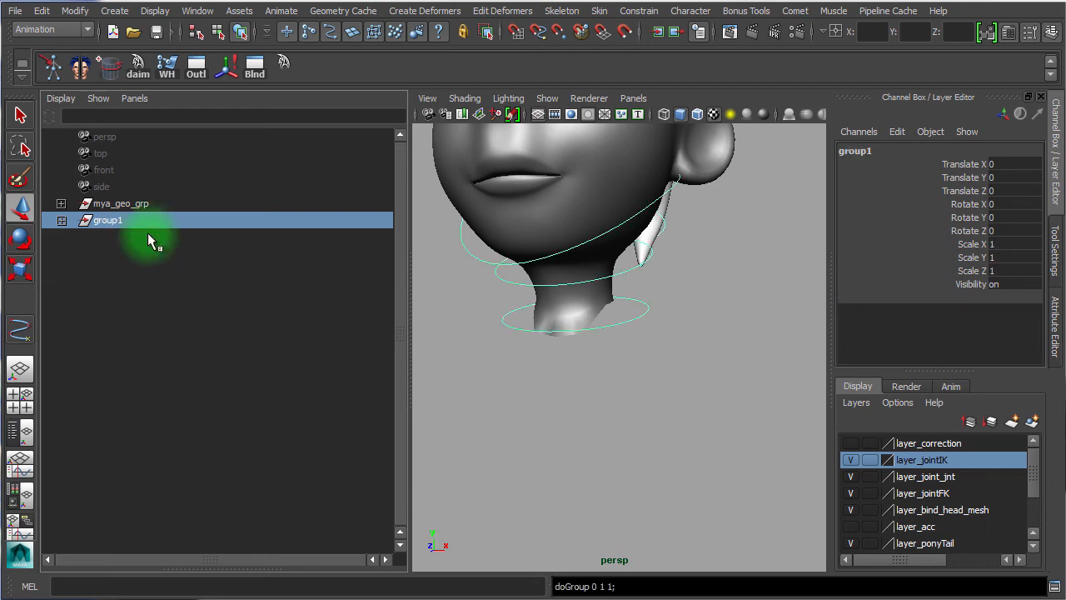
pyautogui.doubleClick(149, 220)
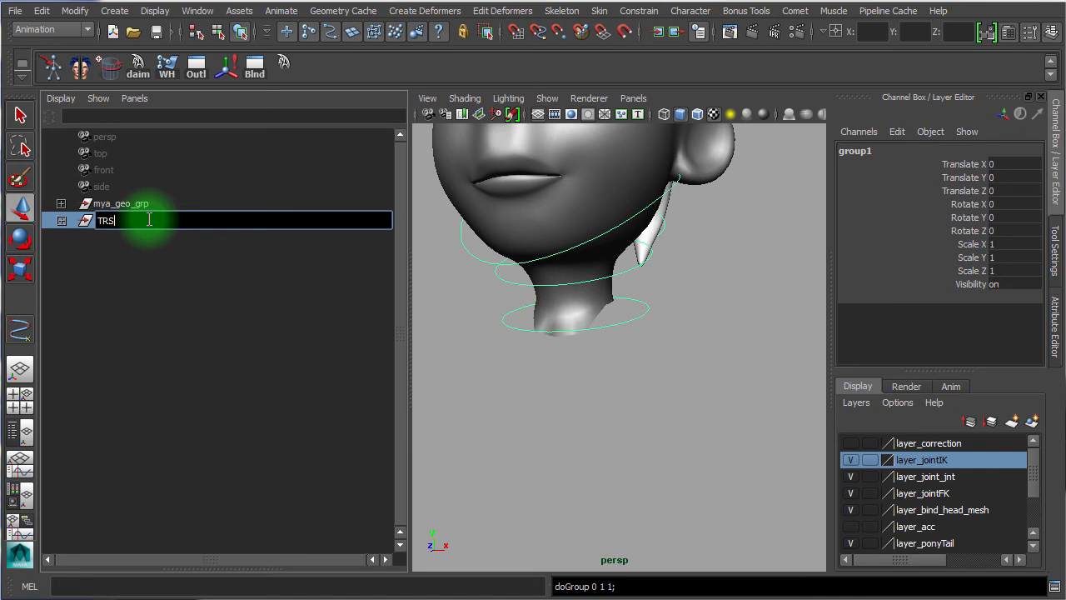
pyautogui.write('TRS')
pyautogui.press('Return')
# Step: Rotate the TRS group about 40.2 degrees around X to test the whole rig
pyautogui.keyDown('alt'); pyautogui.moveTo(623, 453); pyautogui.dragTo(389, 394, button='right'); pyautogui.keyUp('alt')
pyautogui.press('e')
pyautogui.moveTo(659, 441); pyautogui.dragTo(312, 512)
# Step: In the side view, rotate TRS to about -24.4 degrees around X, undo both test rotations and return to the four-view layout
pyautogui.click(20, 401)
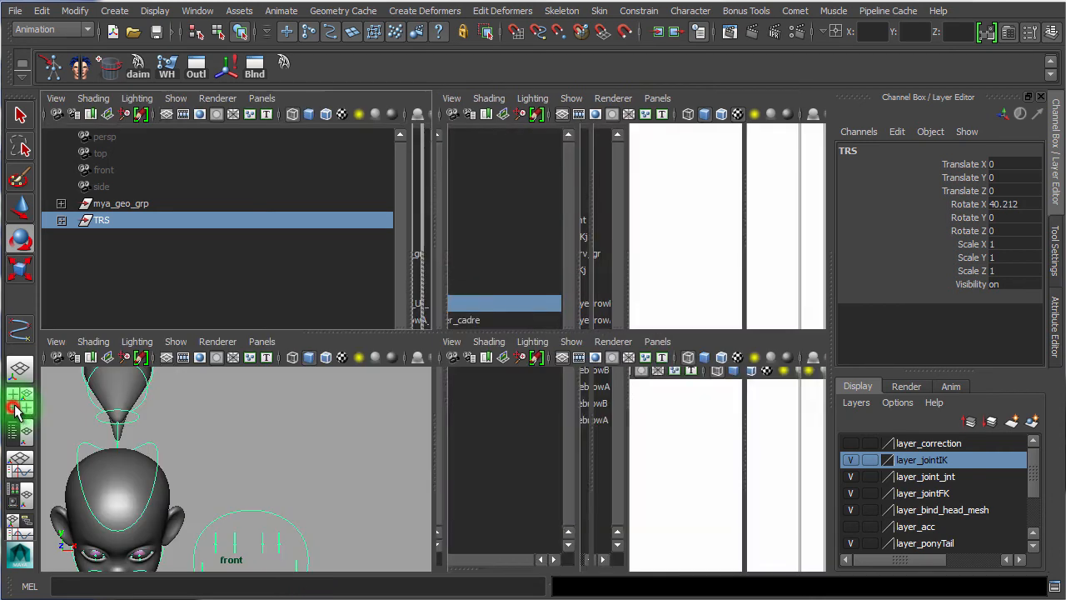
pyautogui.press('space')
pyautogui.keyDown('alt'); pyautogui.moveTo(733, 471); pyautogui.dragTo(424, 395, button='right'); pyautogui.keyUp('alt')
pyautogui.keyDown('alt'); pyautogui.moveTo(661, 424); pyautogui.dragTo(139, 353, button='right'); pyautogui.keyUp('alt')
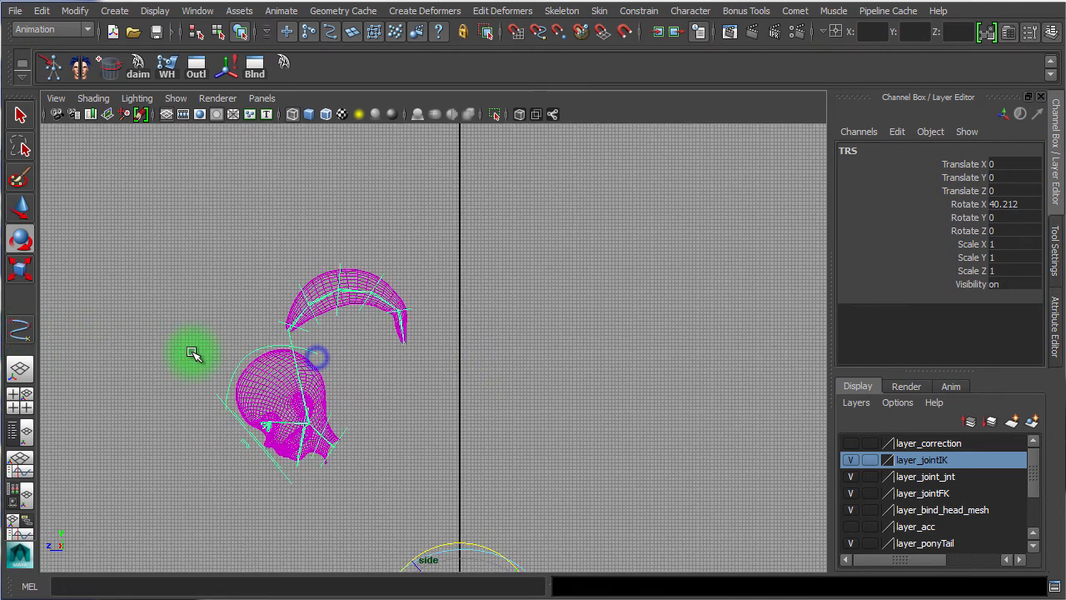
pyautogui.keyDown('alt'); pyautogui.moveTo(458, 367); pyautogui.dragTo(460, 280, button='middle'); pyautogui.keyUp('alt')
pyautogui.moveTo(547, 371); pyautogui.dragTo(685, 439, button='middle')
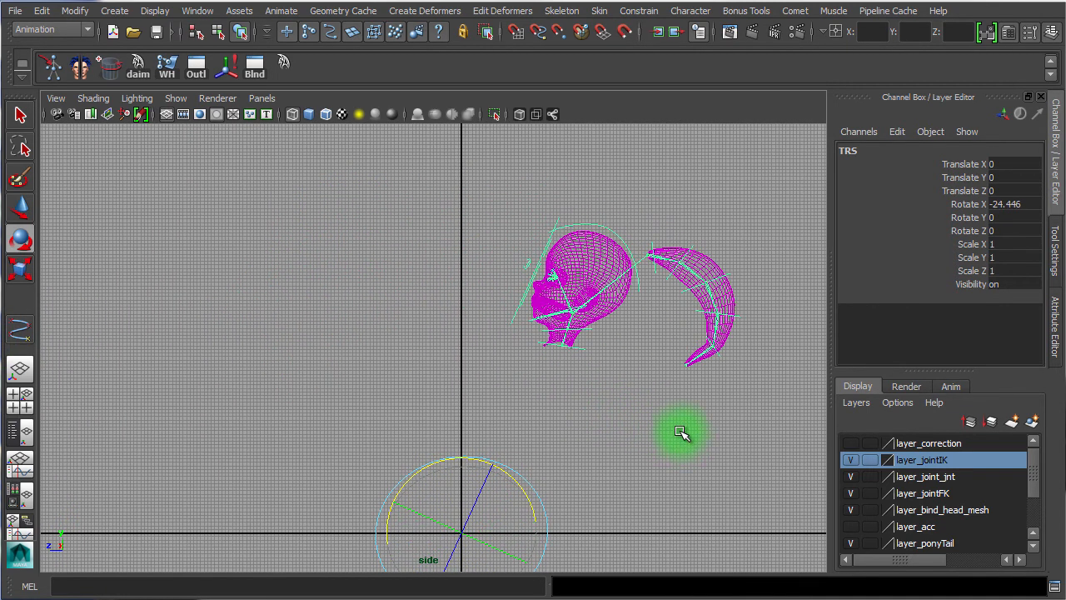
pyautogui.hotkey('ctrl', 'z')
pyautogui.hotkey('ctrl', 'z')
pyautogui.press('space')
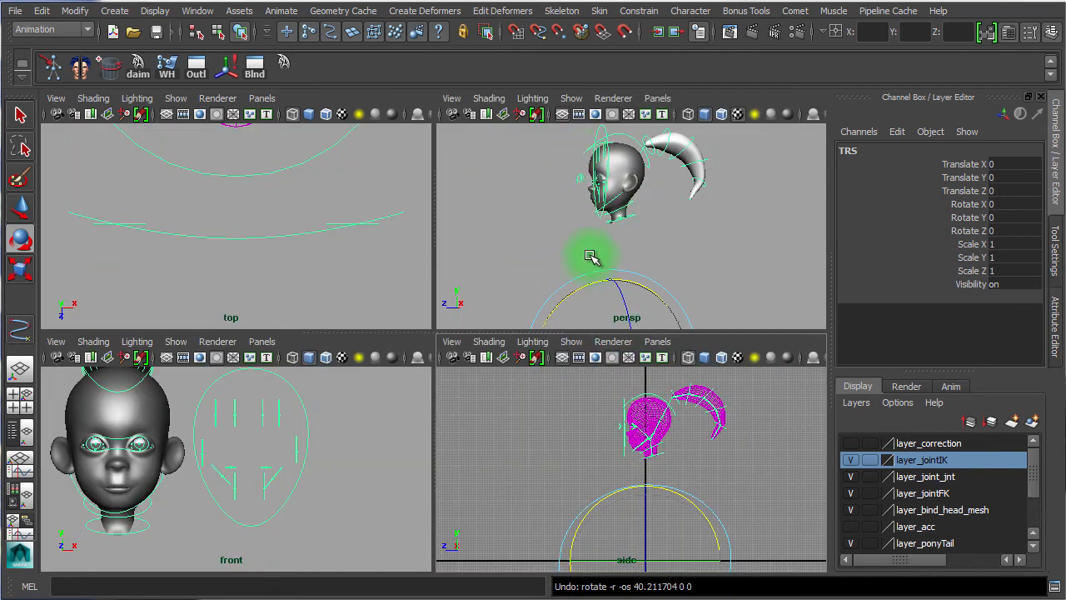
# Step: Try moving the TRS group in the perspective view to test the rig, and undo the test move
pyautogui.press('space')
pyautogui.keyDown('alt'); pyautogui.moveTo(414, 342); pyautogui.dragTo(352, 353, button='right'); pyautogui.keyUp('alt')
pyautogui.press('w')
pyautogui.moveTo(411, 519); pyautogui.dragTo(332, 491)
pyautogui.keyDown('alt'); pyautogui.moveTo(357, 410); pyautogui.dragTo(411, 488); pyautogui.keyUp('alt')
pyautogui.hotkey('ctrl', 'z')
pyautogui.hotkey('ctrl', 'z')
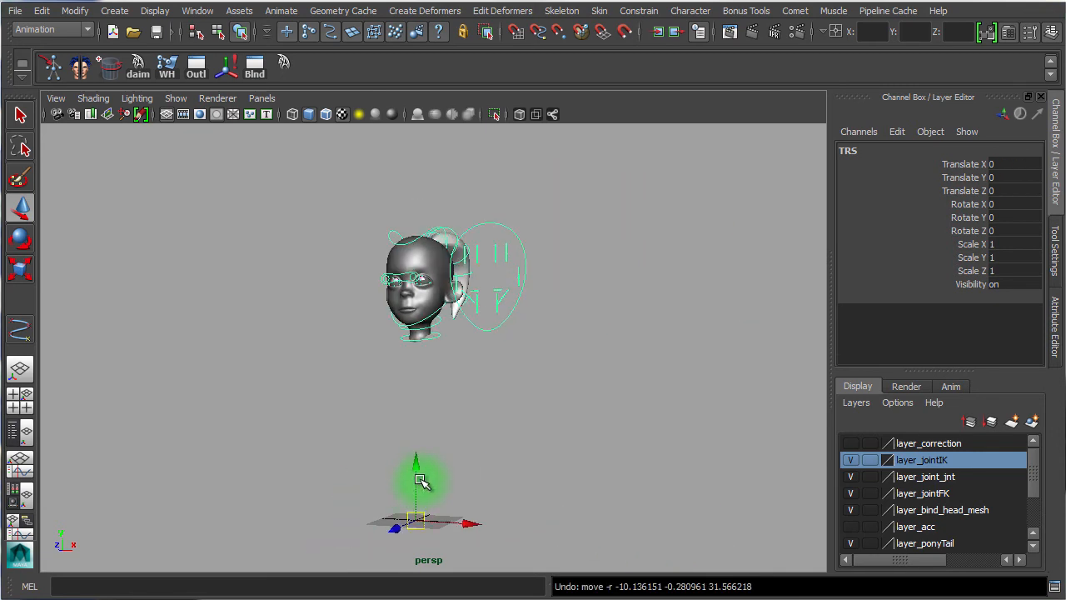
# Step: Group mya_geo_grp and TRS together and rename the new group mia_face
pyautogui.click(21, 424)
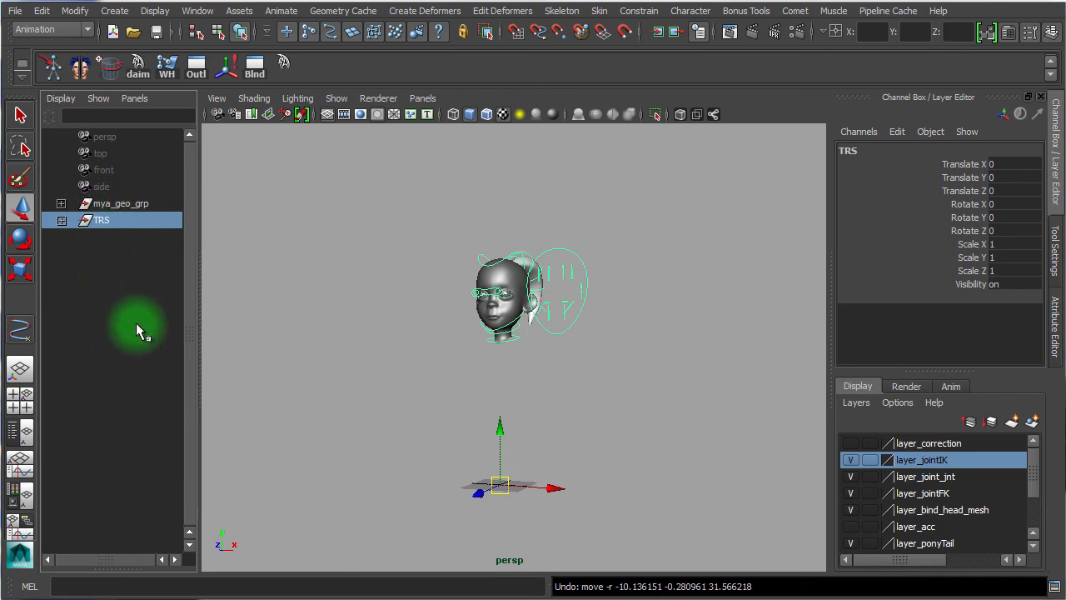
pyautogui.keyDown('ctrl'); pyautogui.click(135, 204); pyautogui.keyUp('ctrl')
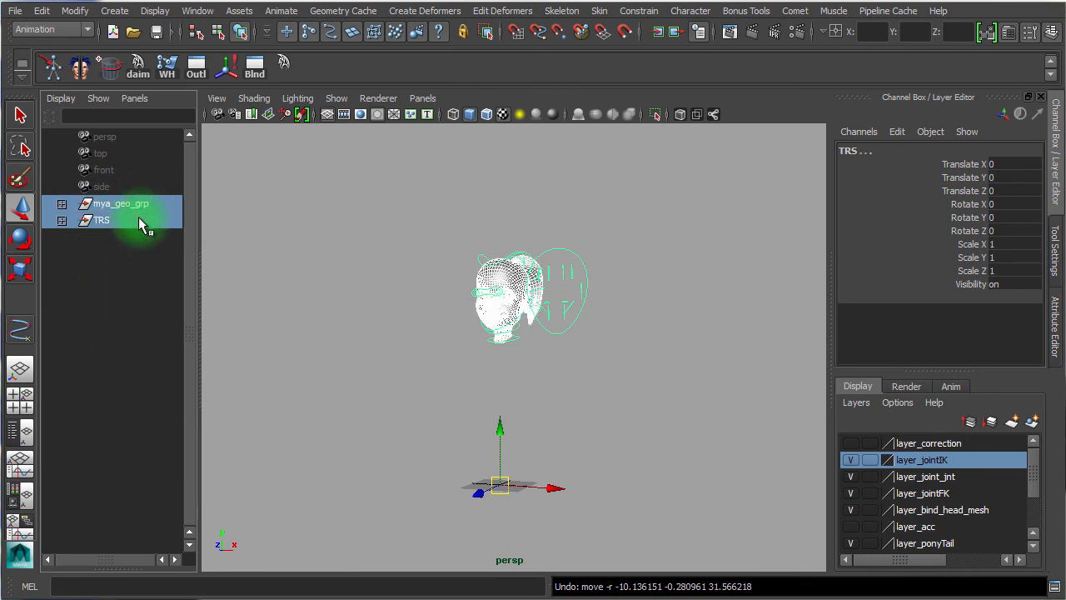
pyautogui.hotkey('ctrl', 'g')
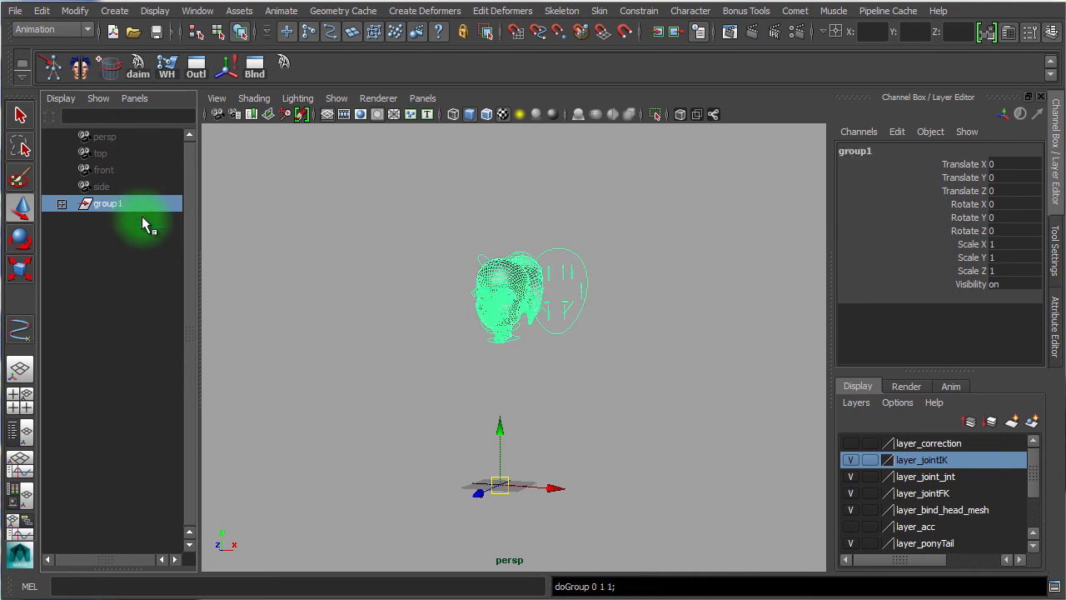
pyautogui.doubleClick(117, 204)
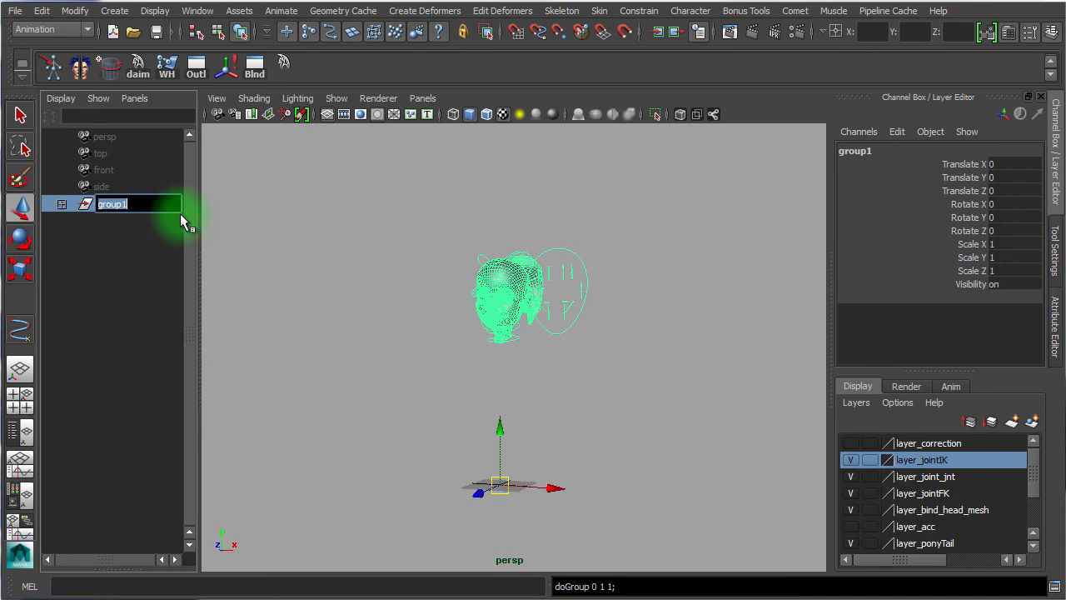
pyautogui.write('mi')
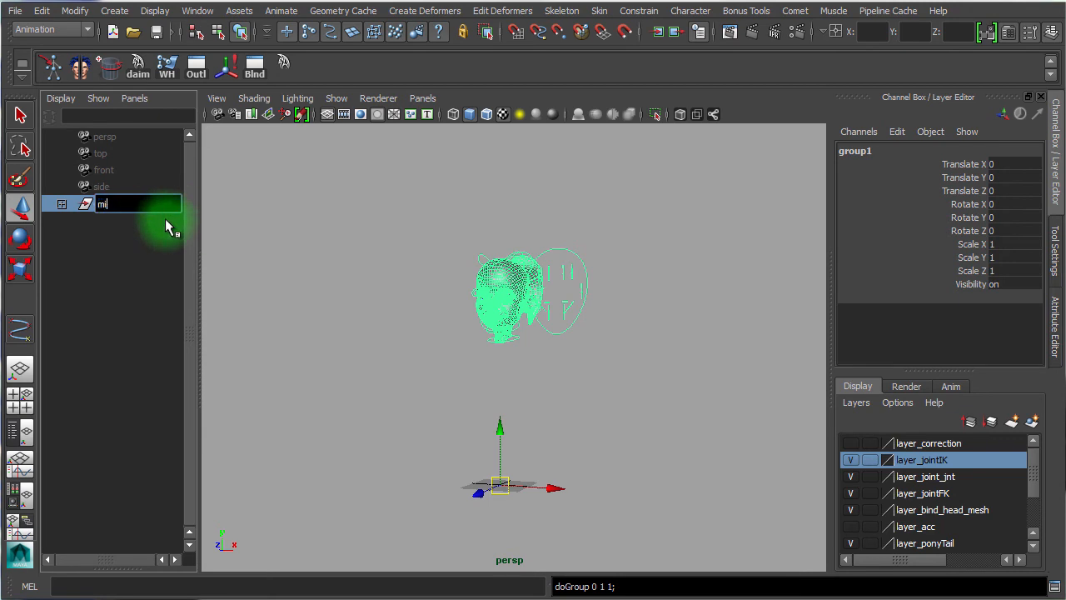
pyautogui.write('a_fac')
pyautogui.press('BackSpace')
pyautogui.press('BackSpace')
pyautogui.press('BackSpace')
pyautogui.press('BackSpace')
pyautogui.press('BackSpace')
pyautogui.press('BackSpace')
pyautogui.press('BackSpace')
pyautogui.write('a')
pyautogui.press('BackSpace')
pyautogui.write('ia')
pyautogui.write('face')
pyautogui.press('Return')
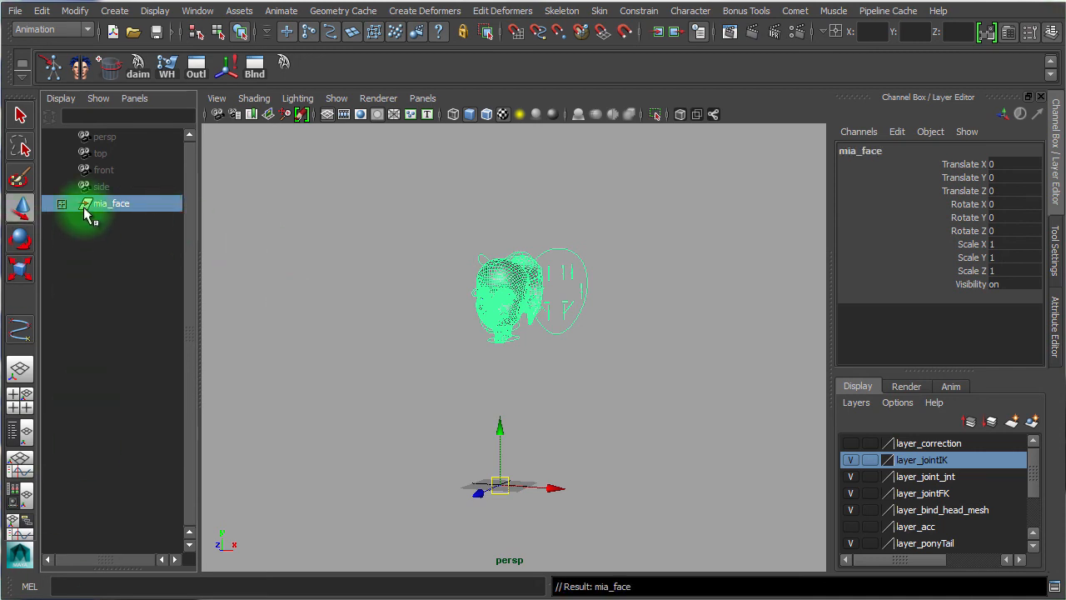
# Step: Lock and hide the translate, rotate and scale channels of mia_face and check its channels and child groups
pyautogui.click(89, 250)
pyautogui.click(94, 203)
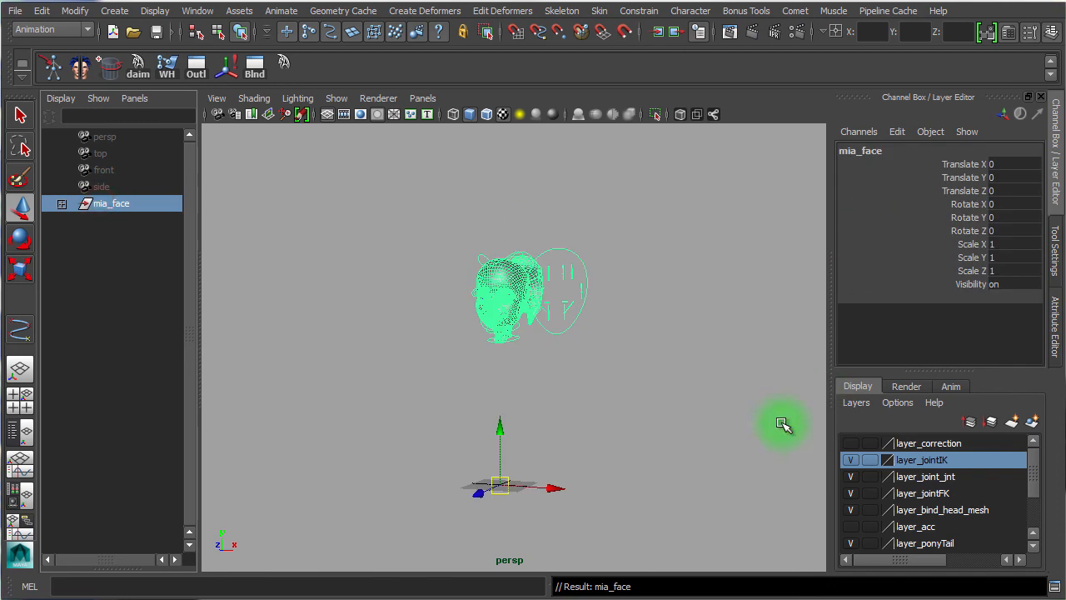
pyautogui.click(947, 163)
pyautogui.moveTo(947, 163); pyautogui.dragTo(950, 283)
pyautogui.rightClick(949, 271)
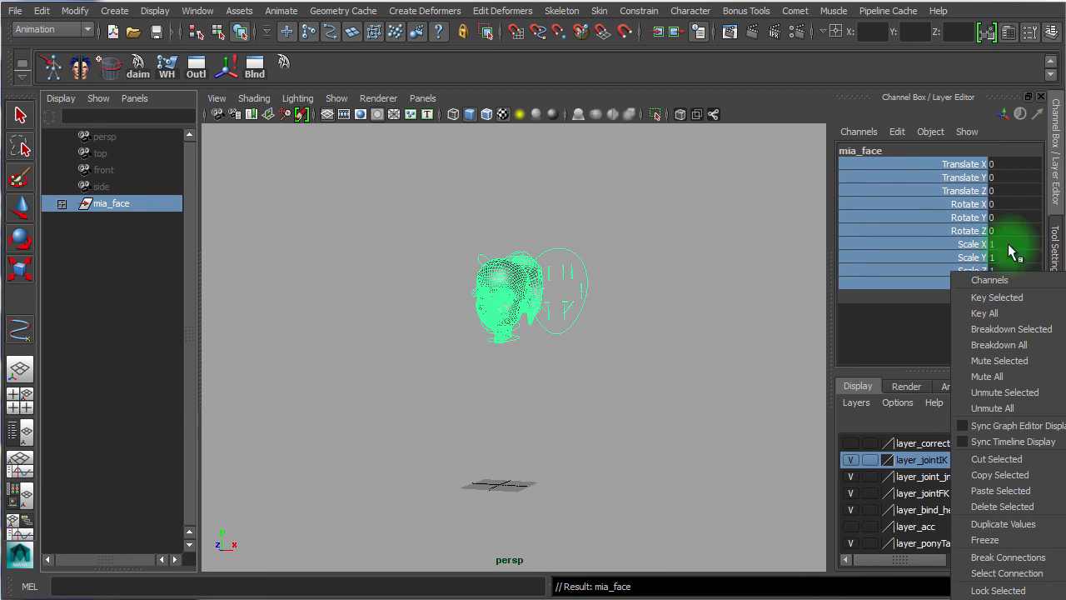
pyautogui.click(874, 177)
pyautogui.moveTo(866, 161); pyautogui.dragTo(871, 231)
pyautogui.click(912, 268)
pyautogui.moveTo(931, 164); pyautogui.dragTo(930, 270)
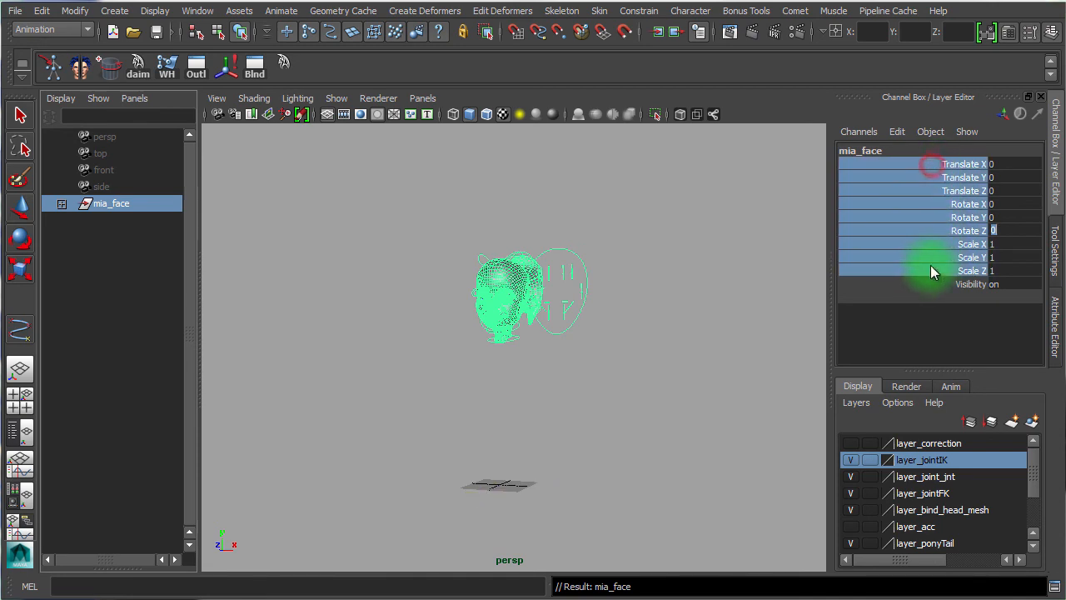
pyautogui.rightClick(842, 162)
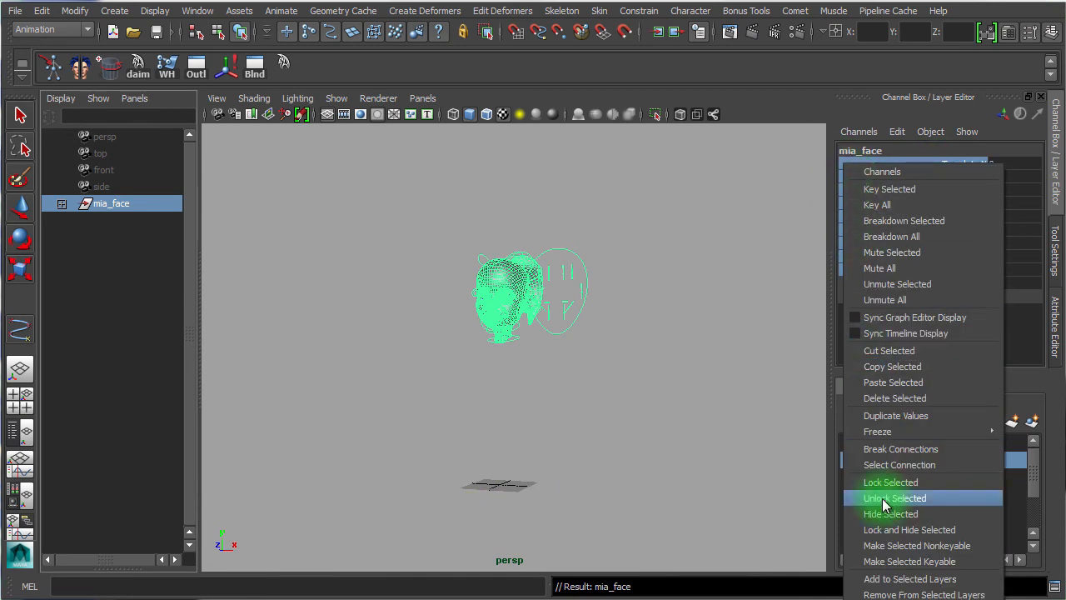
pyautogui.click(930, 533)
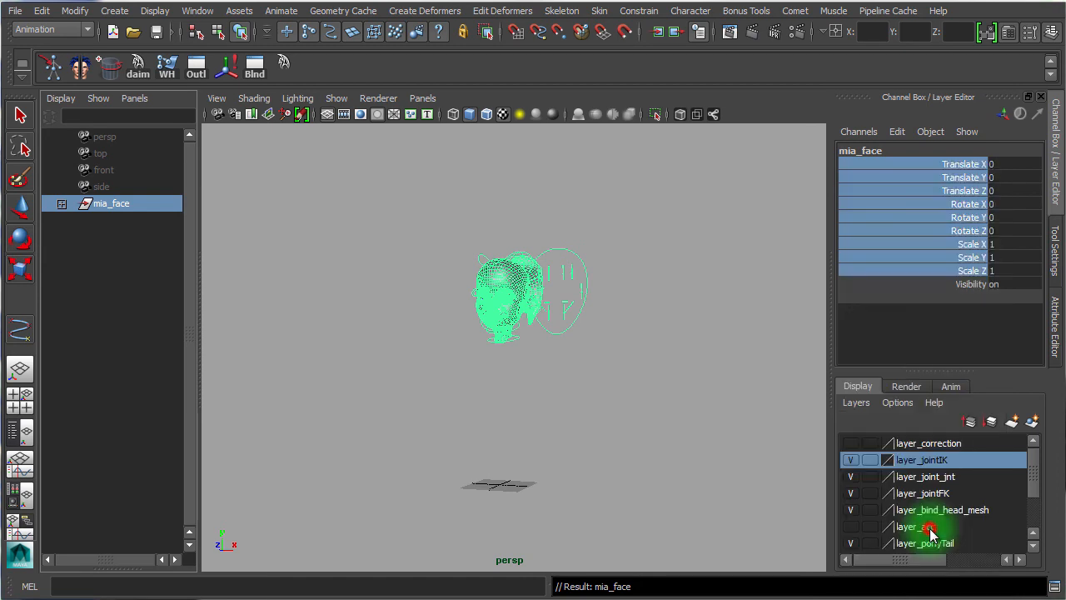
pyautogui.click(373, 308)
pyautogui.click(136, 206)
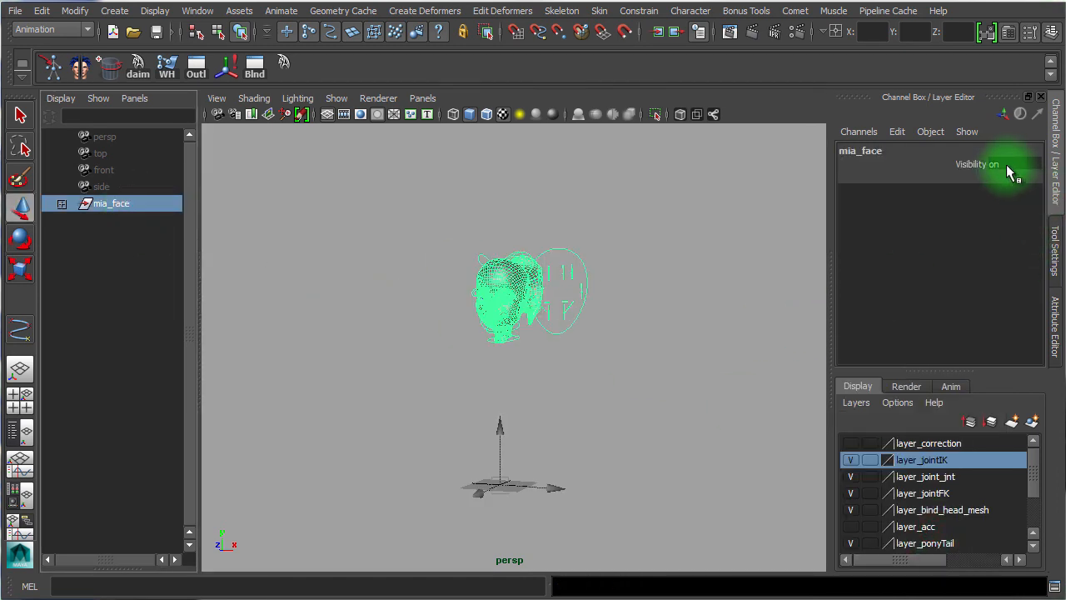
pyautogui.click(61, 204)
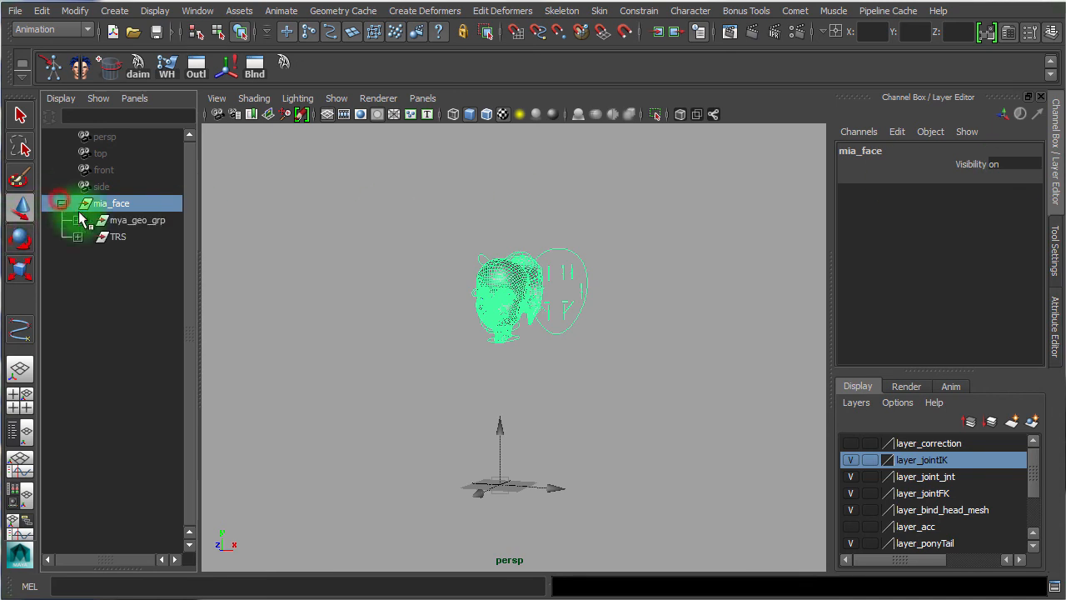
pyautogui.click(139, 221)
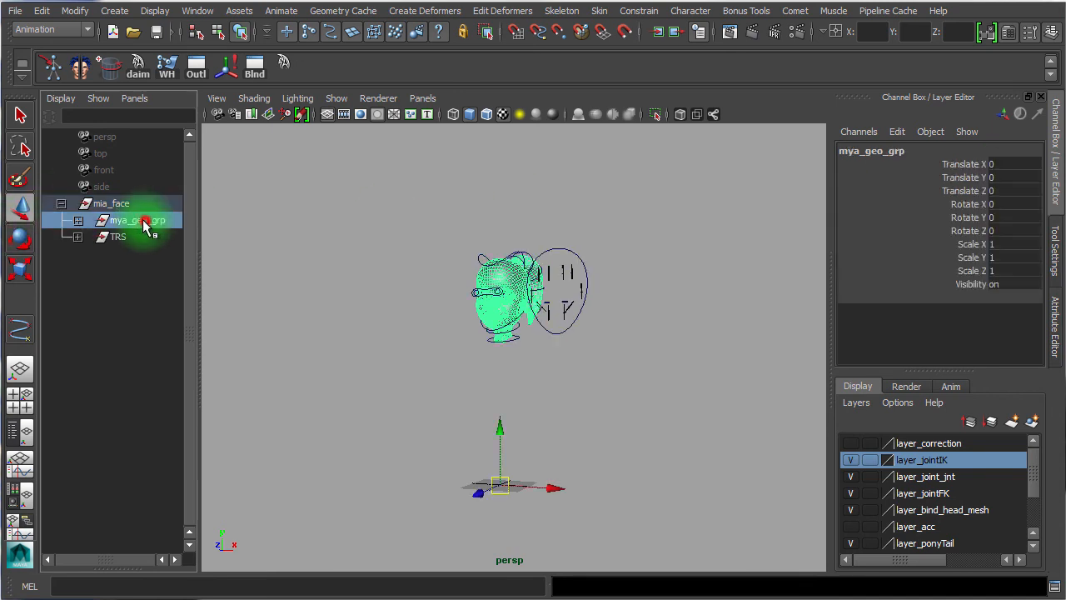
# Step: Turn off surface picking and select all the slider controls in the facial UI without their guide lines or outline
pyautogui.click(645, 364)
pyautogui.keyDown('alt'); pyautogui.moveTo(528, 348); pyautogui.dragTo(785, 388, button='right'); pyautogui.keyUp('alt')
pyautogui.keyDown('alt'); pyautogui.moveTo(738, 376); pyautogui.dragTo(685, 489, button='middle'); pyautogui.keyUp('alt')
pyautogui.keyDown('alt'); pyautogui.moveTo(604, 411); pyautogui.dragTo(652, 409, button='right'); pyautogui.keyUp('alt')
pyautogui.keyDown('alt'); pyautogui.moveTo(629, 390); pyautogui.dragTo(661, 384); pyautogui.keyUp('alt')
pyautogui.moveTo(756, 281); pyautogui.dragTo(776, 256)
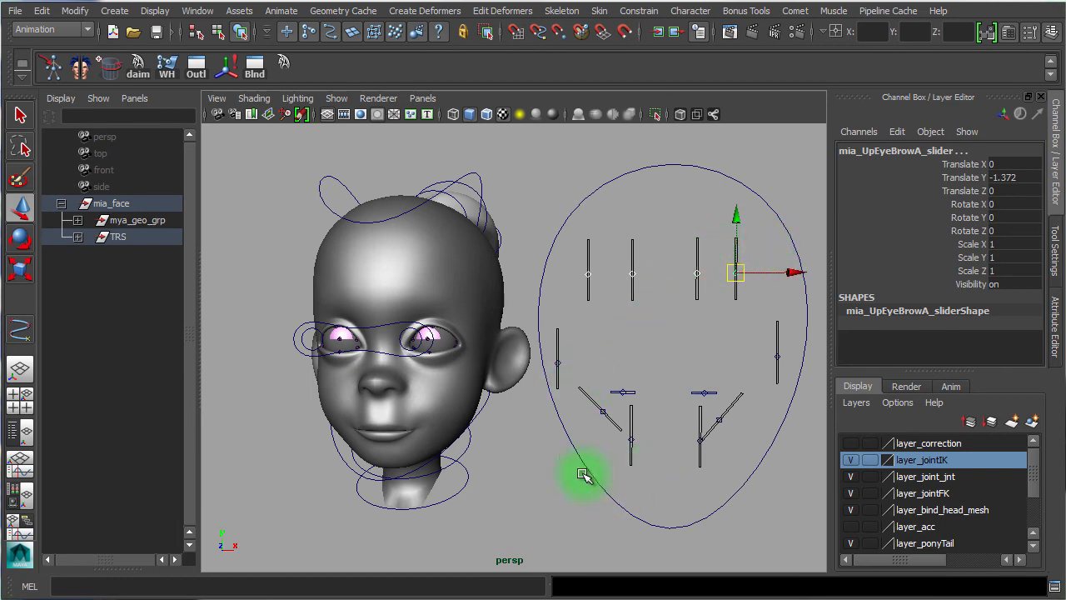
pyautogui.moveTo(744, 399); pyautogui.dragTo(808, 210)
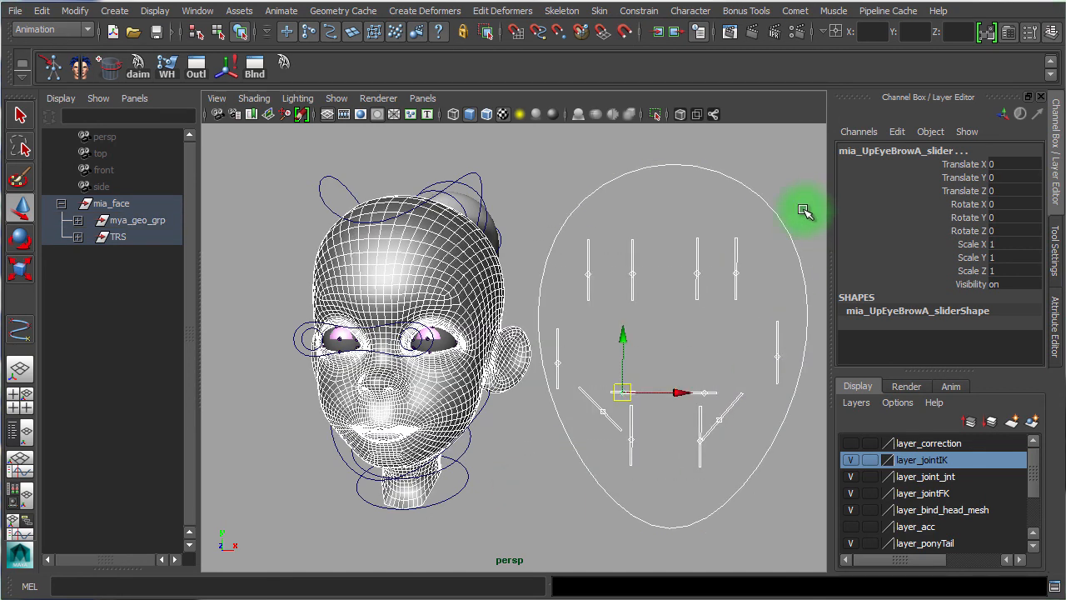
pyautogui.click(536, 203)
pyautogui.click(353, 35)
pyautogui.moveTo(564, 182); pyautogui.dragTo(708, 500)
pyautogui.click(563, 192)
pyautogui.moveTo(545, 144); pyautogui.dragTo(797, 535)
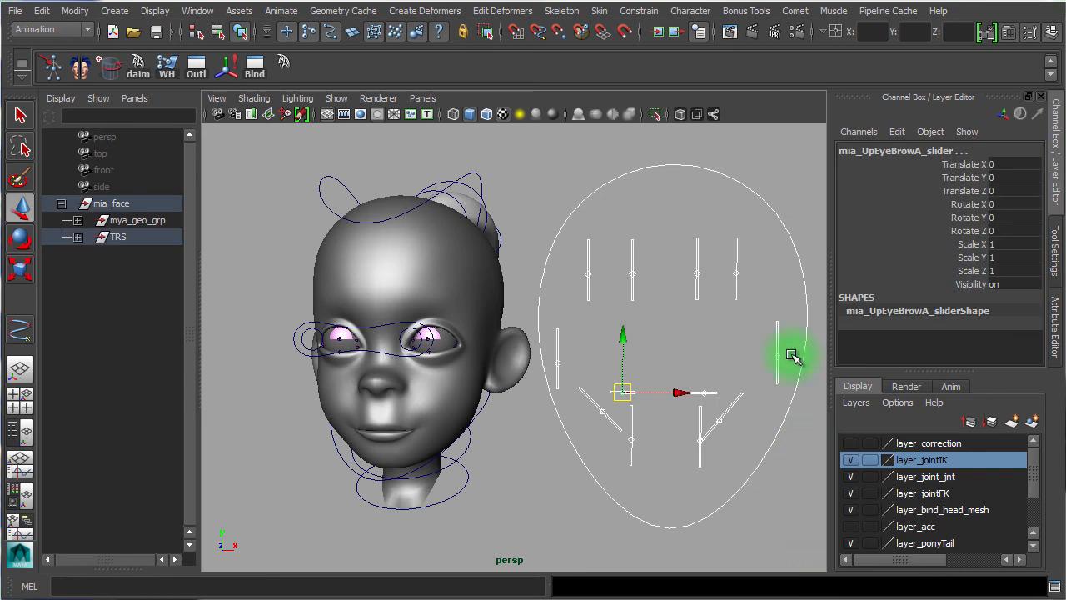
pyautogui.click(781, 212)
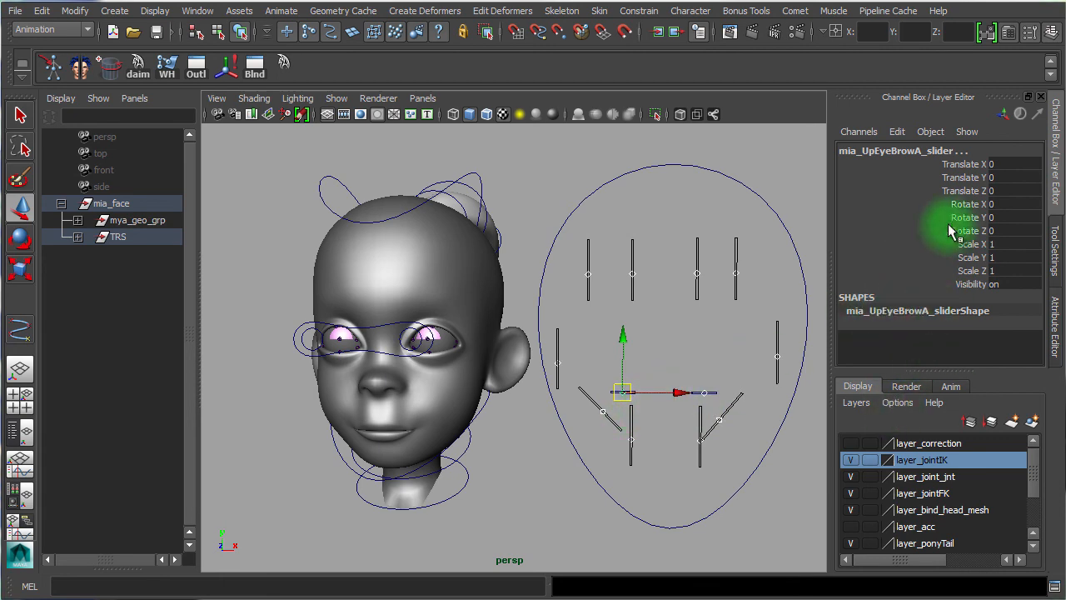
# Step: Lock and hide Translate X, Translate Z and all rotate and scale channels on the selected facial sliders
pyautogui.click(961, 191)
pyautogui.moveTo(961, 193); pyautogui.dragTo(955, 271)
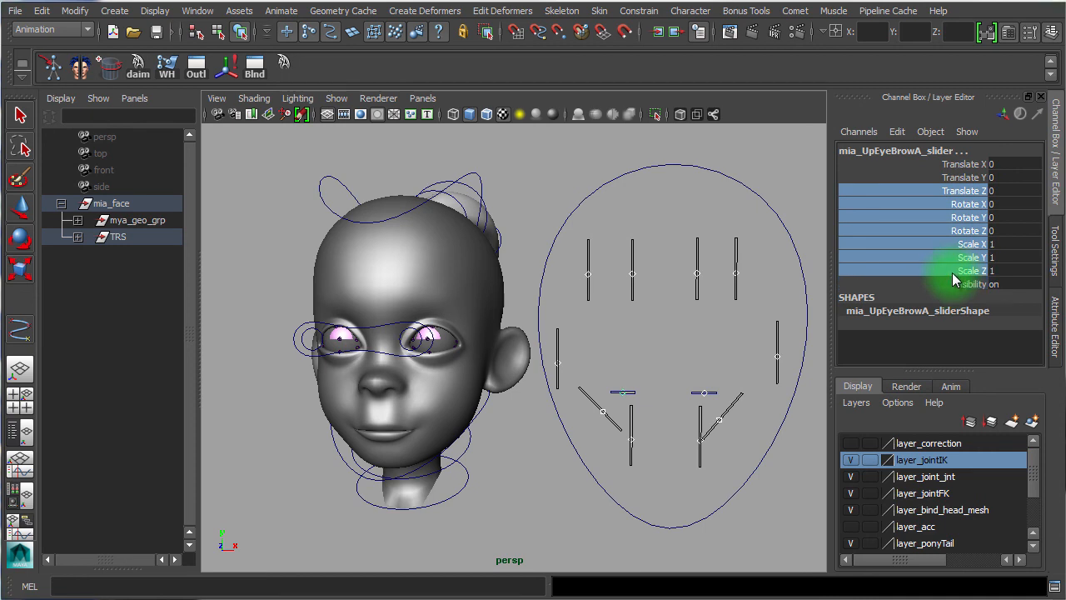
pyautogui.moveTo(951, 270); pyautogui.dragTo(995, 591, button='right')
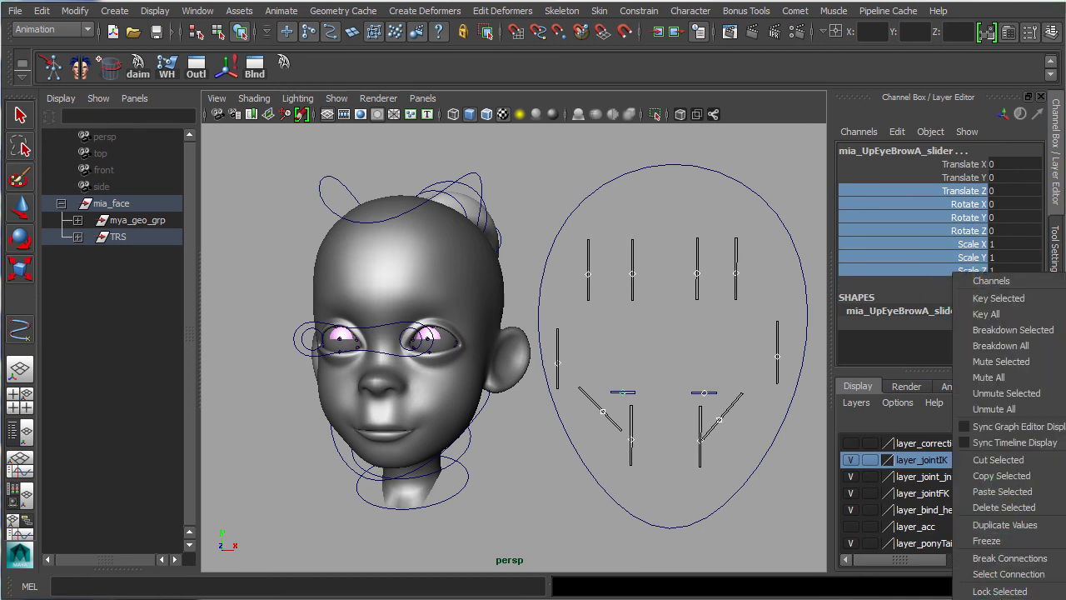
pyautogui.click(966, 164)
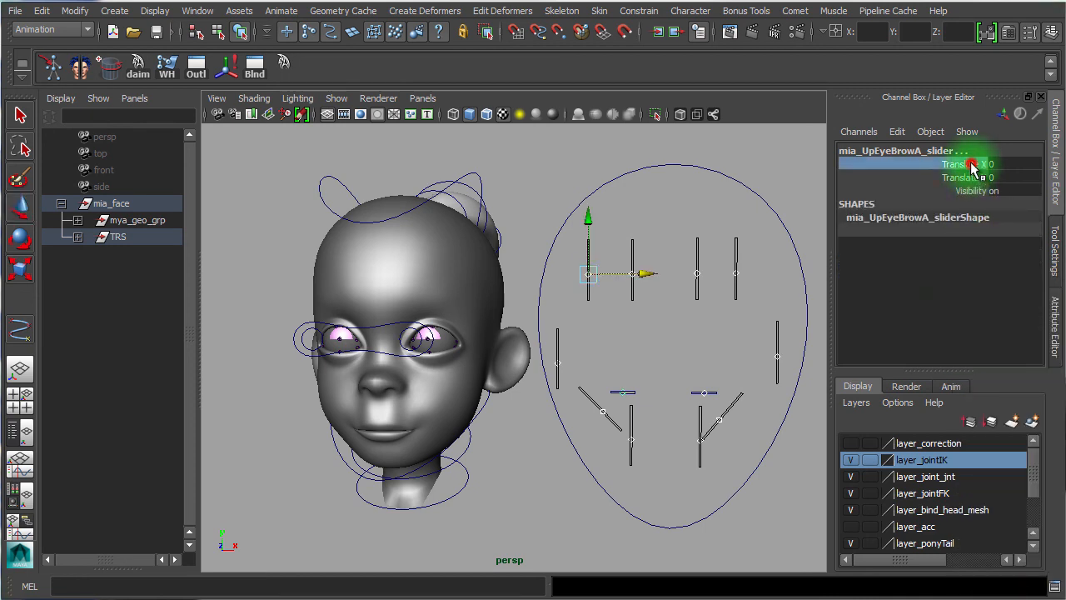
pyautogui.rightClick(974, 164)
pyautogui.moveTo(974, 164); pyautogui.dragTo(1025, 530, button='right')
pyautogui.click(661, 345)
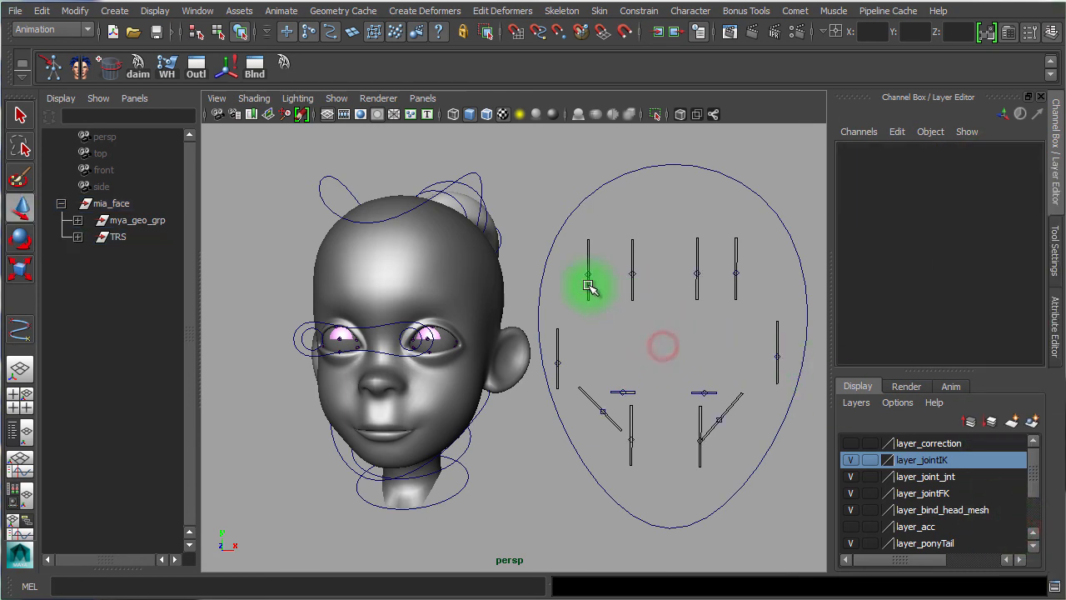
# Step: Test the facial sliders by moving the four eyebrow sliders down and two mouth sliders on one side up
pyautogui.moveTo(797, 280); pyautogui.dragTo(790, 251)
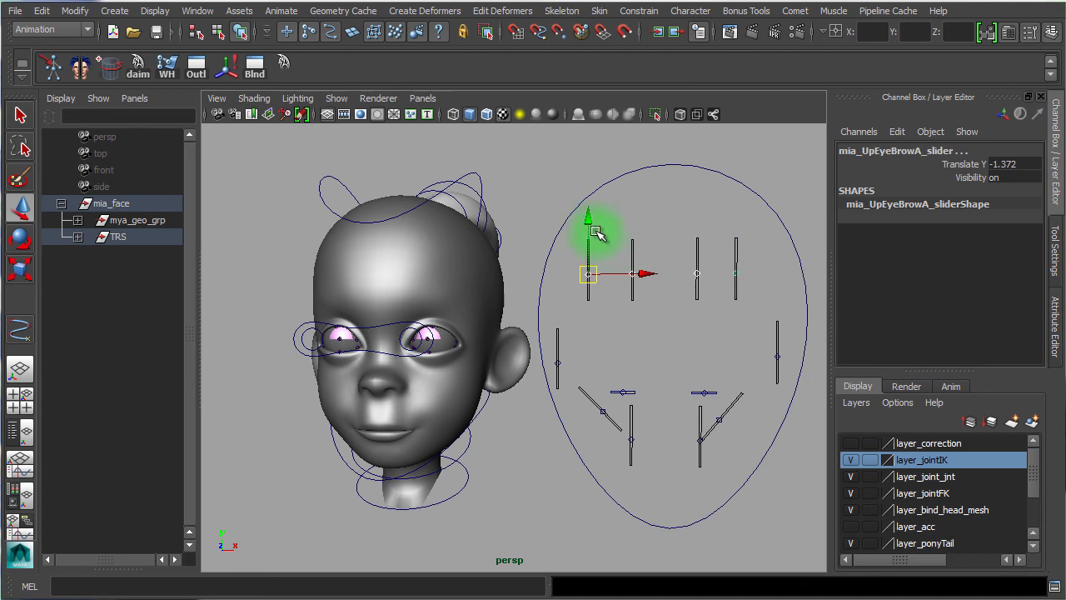
pyautogui.moveTo(593, 219); pyautogui.dragTo(772, 372)
pyautogui.moveTo(705, 414); pyautogui.dragTo(610, 371)
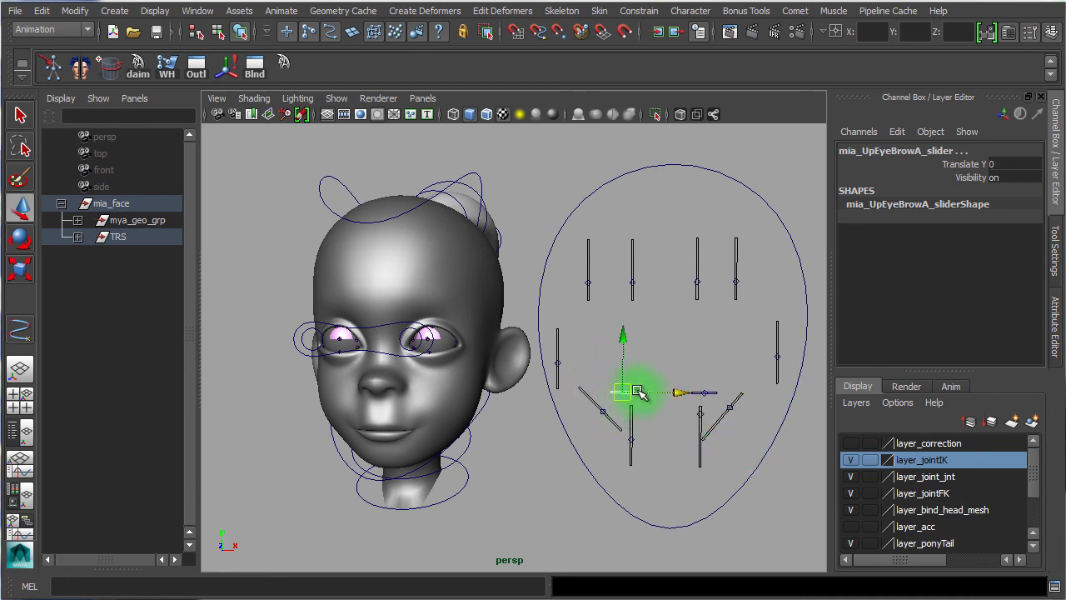
pyautogui.click(669, 345)
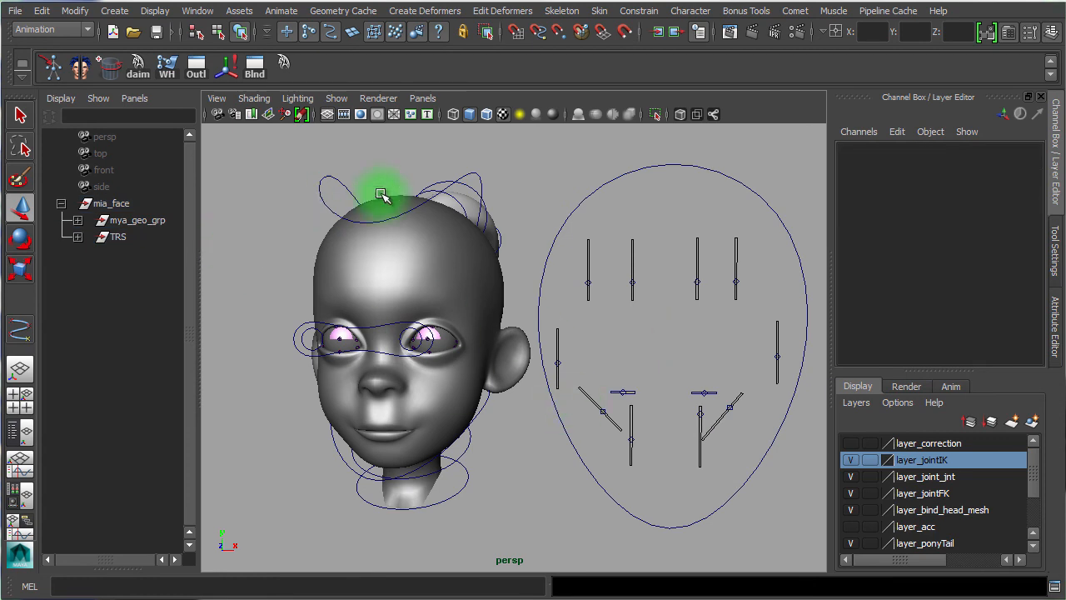
# Step: Select the five ponytail controls and lock and hide their translate and scale channels, keeping the rotate channels
pyautogui.keyDown('alt'); pyautogui.moveTo(412, 202); pyautogui.dragTo(482, 165); pyautogui.keyUp('alt')
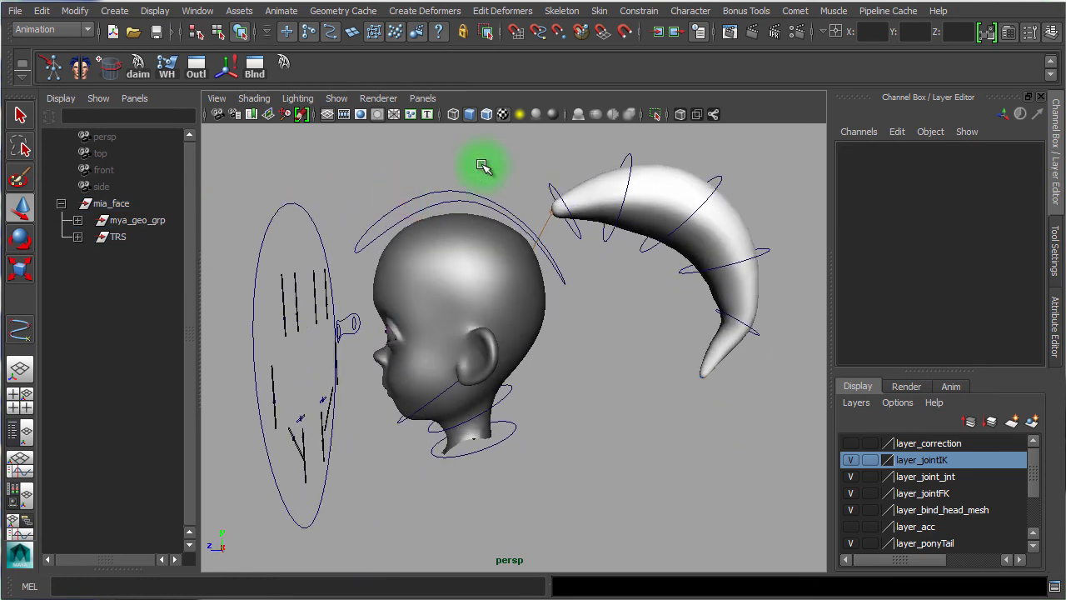
pyautogui.click(557, 184)
pyautogui.click(631, 157)
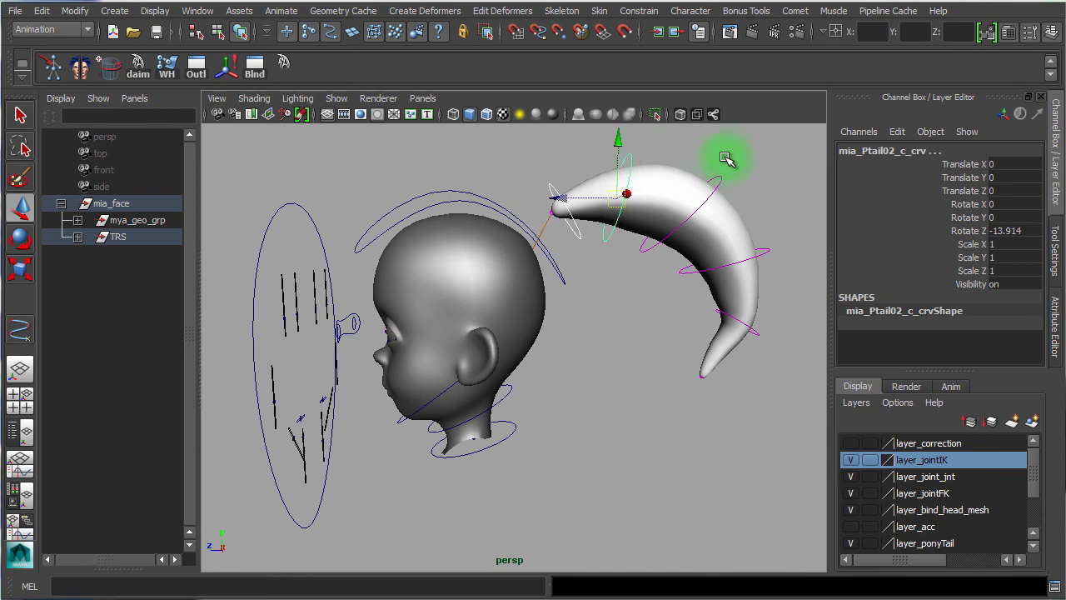
pyautogui.click(758, 230)
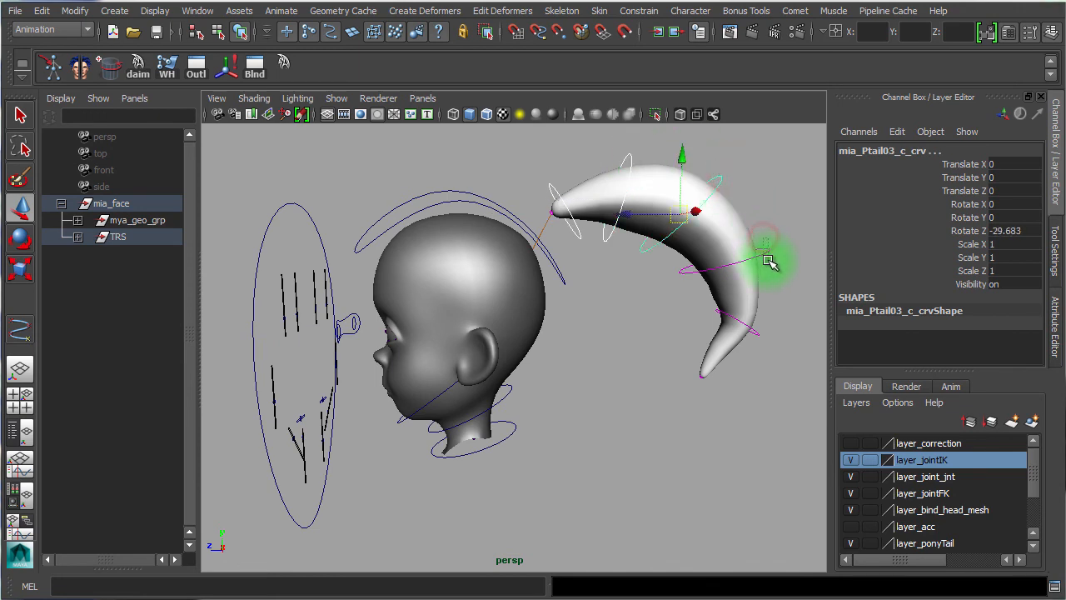
pyautogui.click(770, 328)
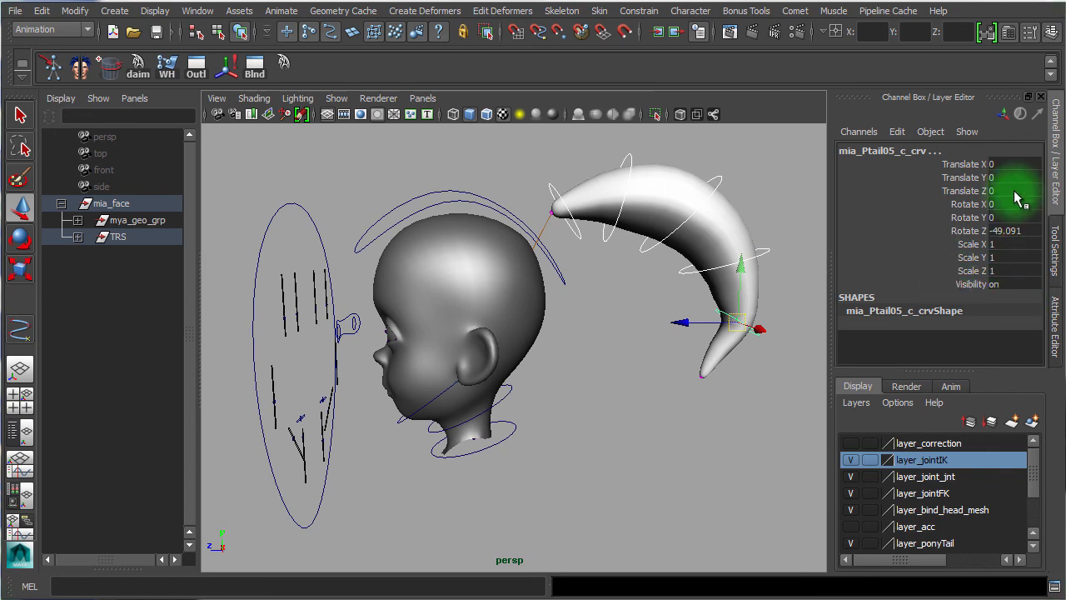
pyautogui.moveTo(971, 191); pyautogui.dragTo(984, 171)
pyautogui.moveTo(985, 171); pyautogui.dragTo(1006, 527, button='right')
pyautogui.moveTo(966, 204); pyautogui.dragTo(975, 243)
pyautogui.moveTo(958, 218); pyautogui.dragTo(1002, 583, button='right')
pyautogui.press('w')
pyautogui.click(658, 450)
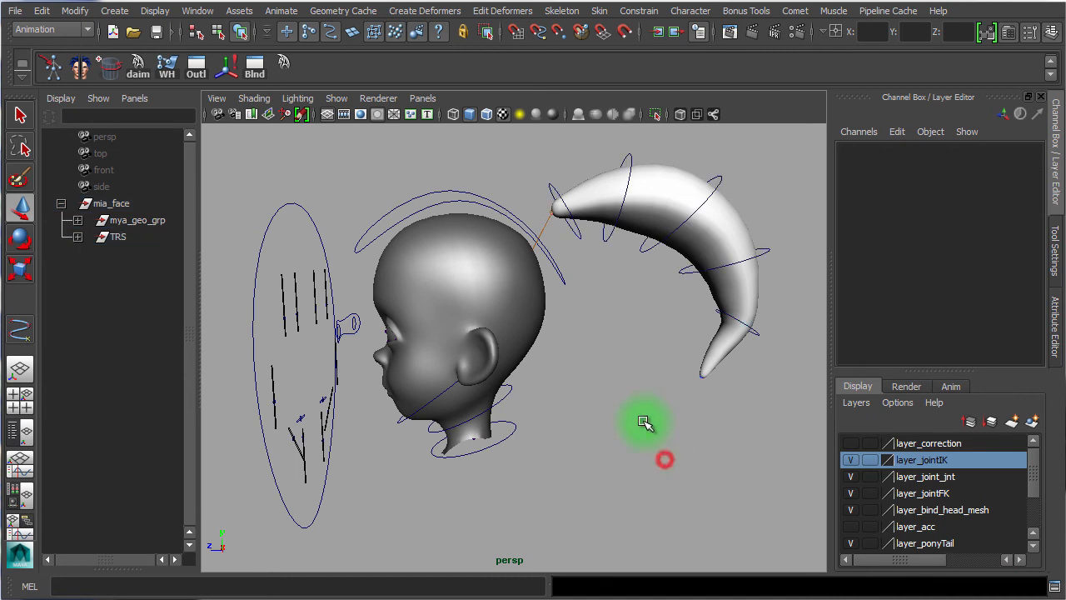
# Step: Select the head, jaw and two neck controls and lock and hide their scale and translate channels, keeping the rotate channels
pyautogui.keyDown('alt'); pyautogui.moveTo(466, 203); pyautogui.dragTo(460, 183); pyautogui.keyUp('alt')
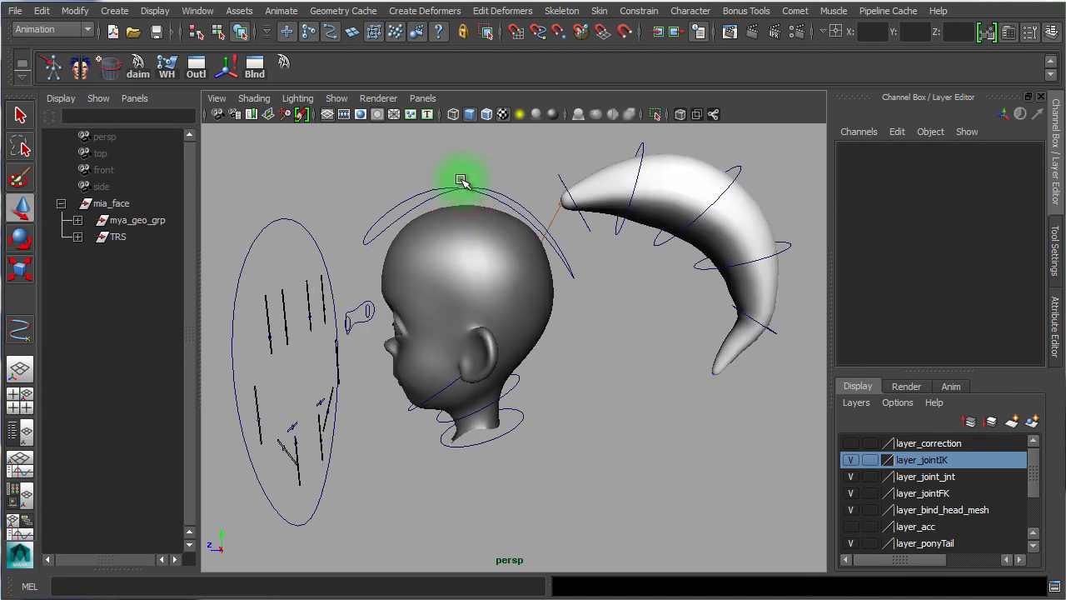
pyautogui.click(468, 190)
pyautogui.moveTo(574, 450)
pyautogui.keyDown('alt'); pyautogui.mouseDown()
pyautogui.moveTo(633, 433)
pyautogui.moveTo(666, 405)
pyautogui.moveTo(298, 476)
pyautogui.mouseUp(); pyautogui.keyUp('alt')
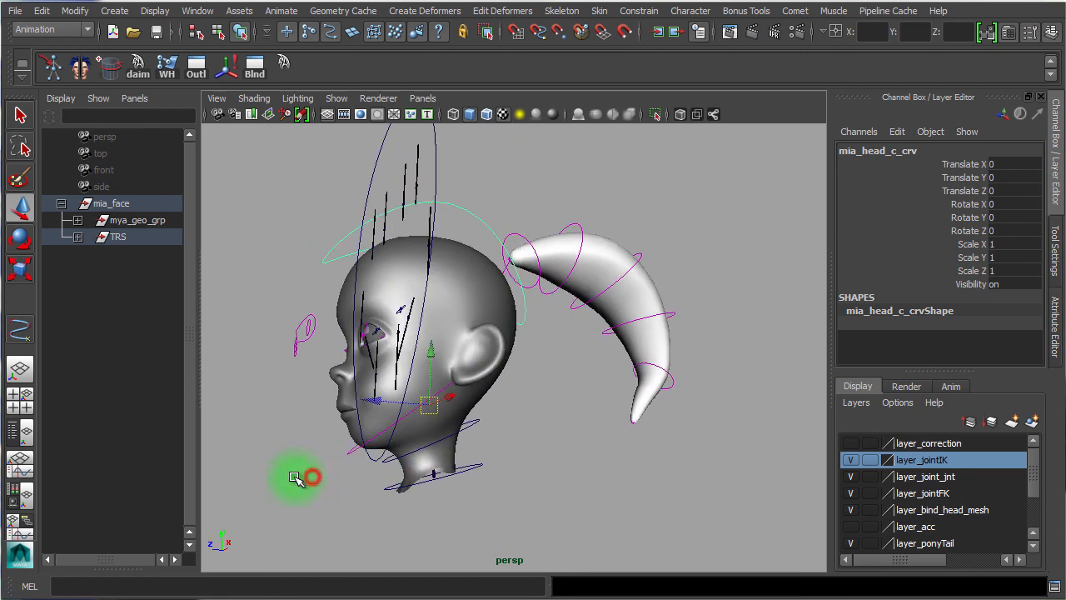
pyautogui.click(350, 450)
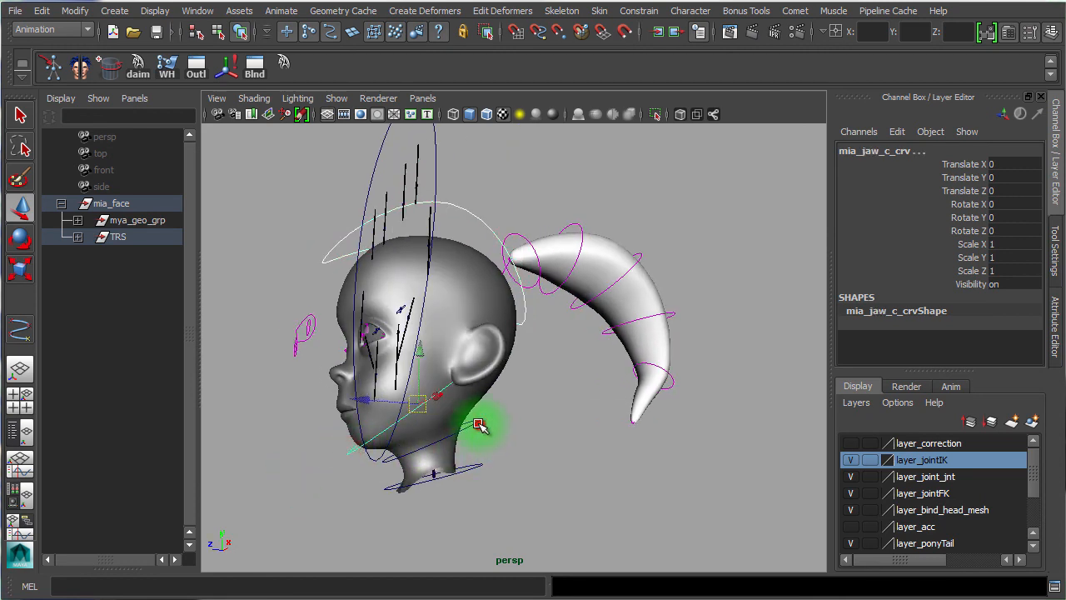
pyautogui.click(478, 447)
pyautogui.click(475, 477)
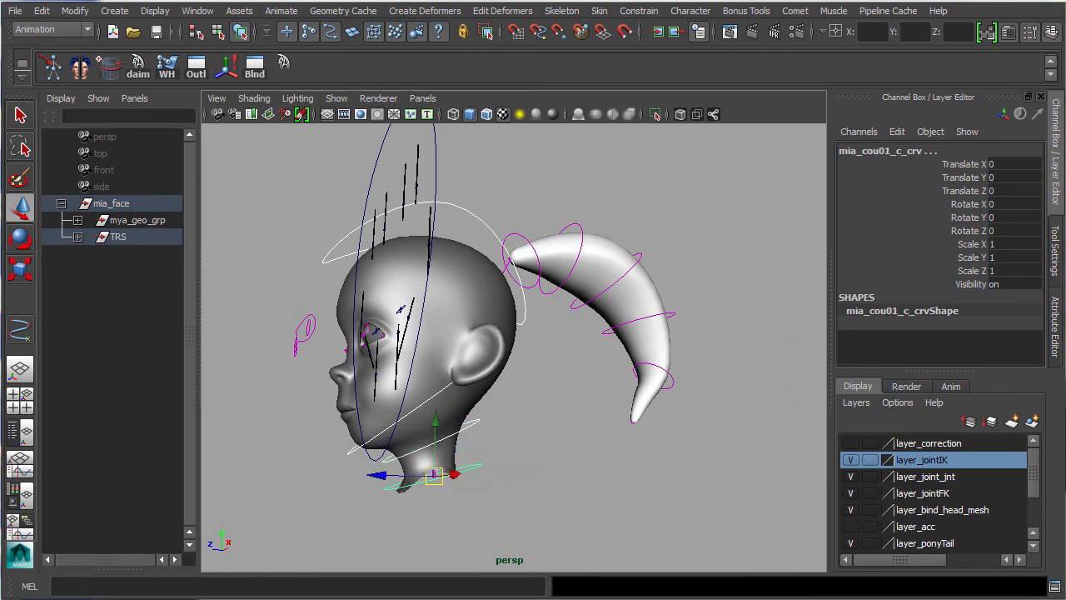
pyautogui.moveTo(968, 244); pyautogui.dragTo(968, 272)
pyautogui.rightClick(968, 272)
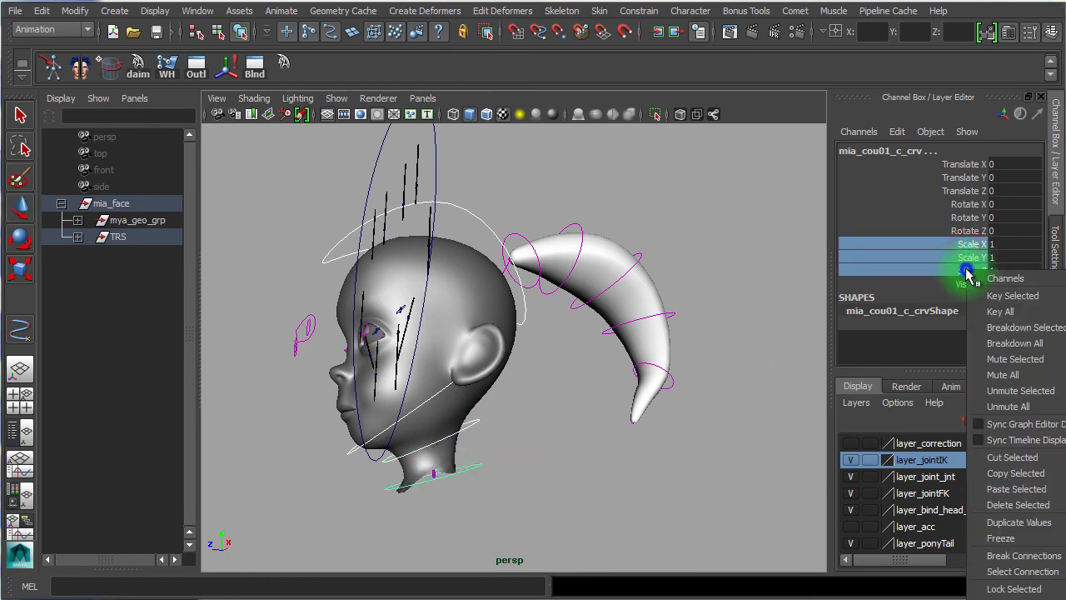
pyautogui.click(1013, 598)
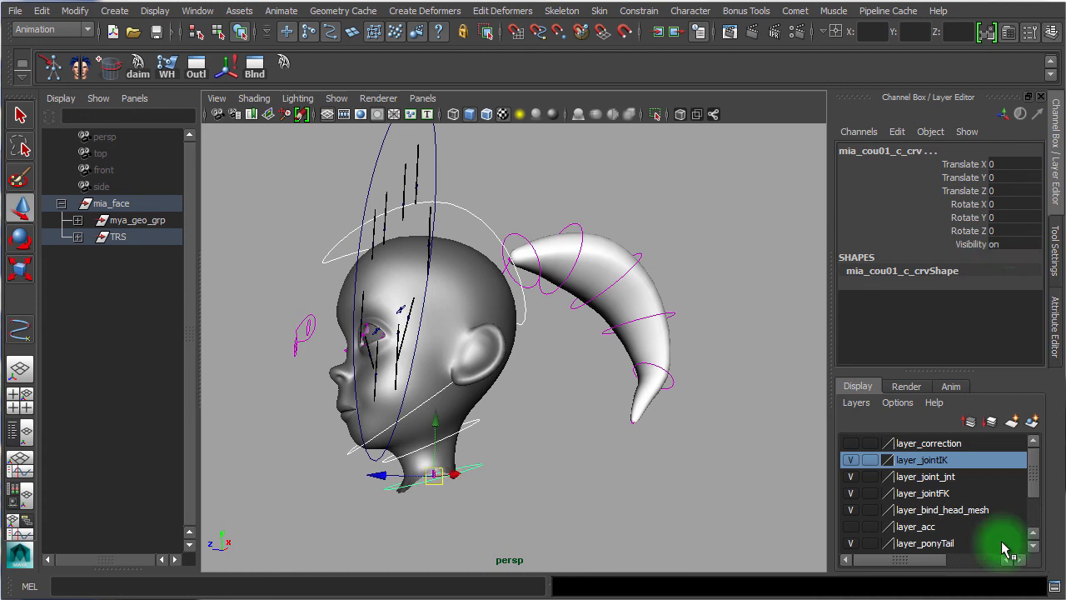
pyautogui.moveTo(962, 195); pyautogui.dragTo(967, 164)
pyautogui.rightClick(969, 167)
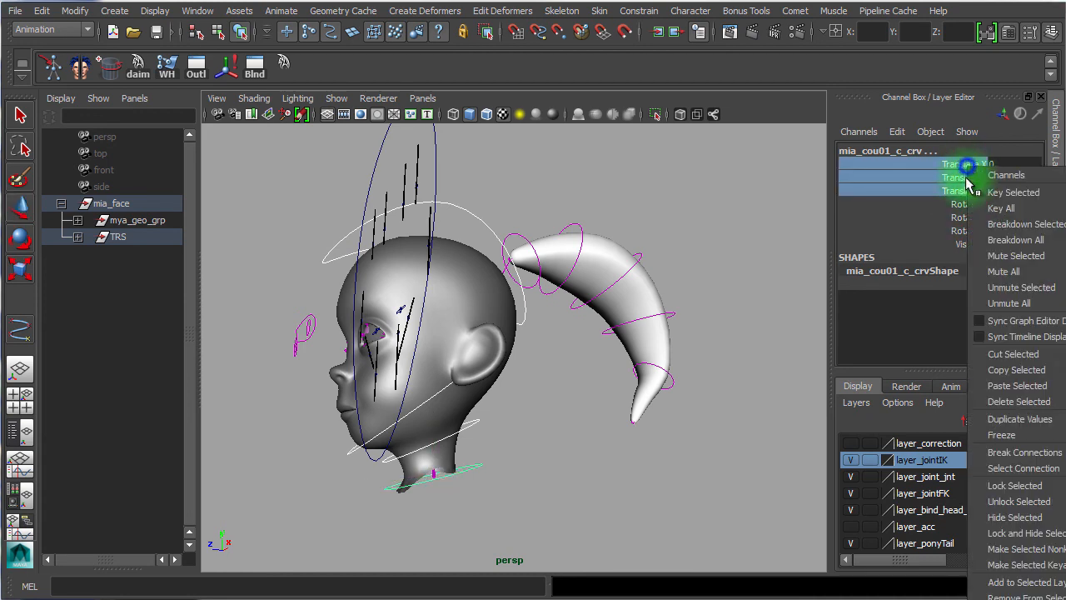
pyautogui.click(1031, 534)
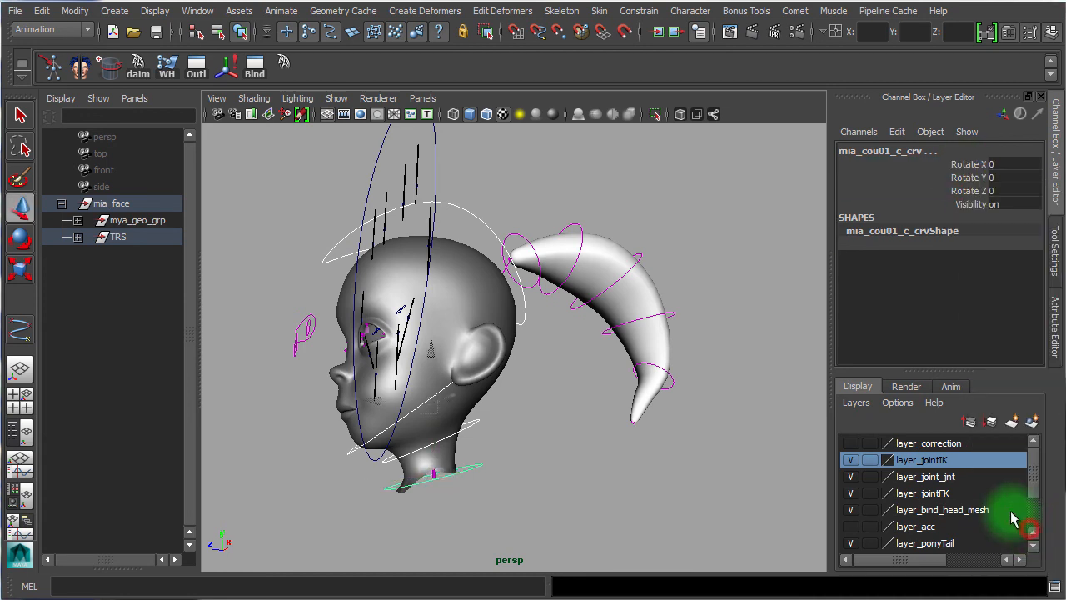
# Step: Try moving the right eye control to test the eye, and undo the move
pyautogui.click(655, 459)
pyautogui.keyDown('alt'); pyautogui.moveTo(452, 409); pyautogui.dragTo(566, 428); pyautogui.keyUp('alt')
pyautogui.keyDown('alt'); pyautogui.moveTo(492, 407); pyautogui.dragTo(593, 423, button='right'); pyautogui.keyUp('alt')
pyautogui.keyDown('alt'); pyautogui.moveTo(576, 413); pyautogui.dragTo(808, 419, button='middle'); pyautogui.keyUp('alt')
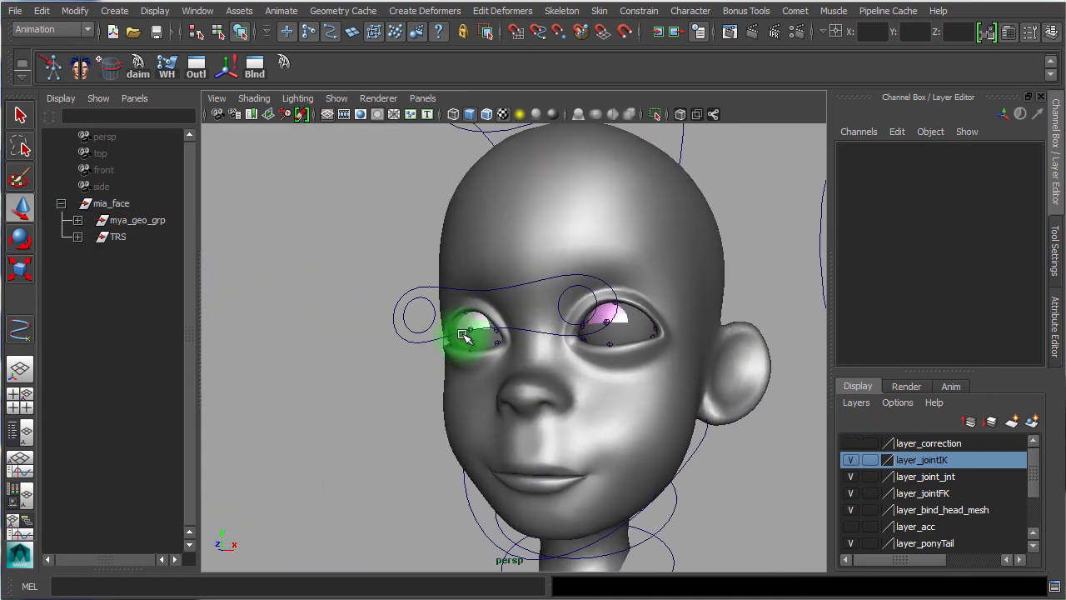
pyautogui.click(420, 317)
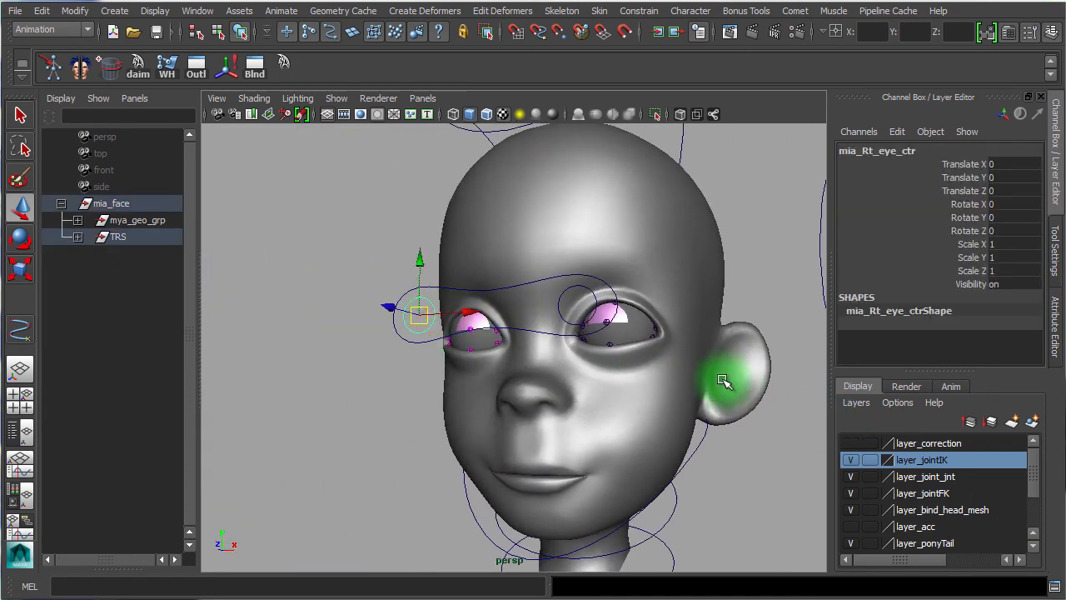
pyautogui.moveTo(418, 314); pyautogui.dragTo(465, 373)
pyautogui.hotkey('ctrl', 'z')
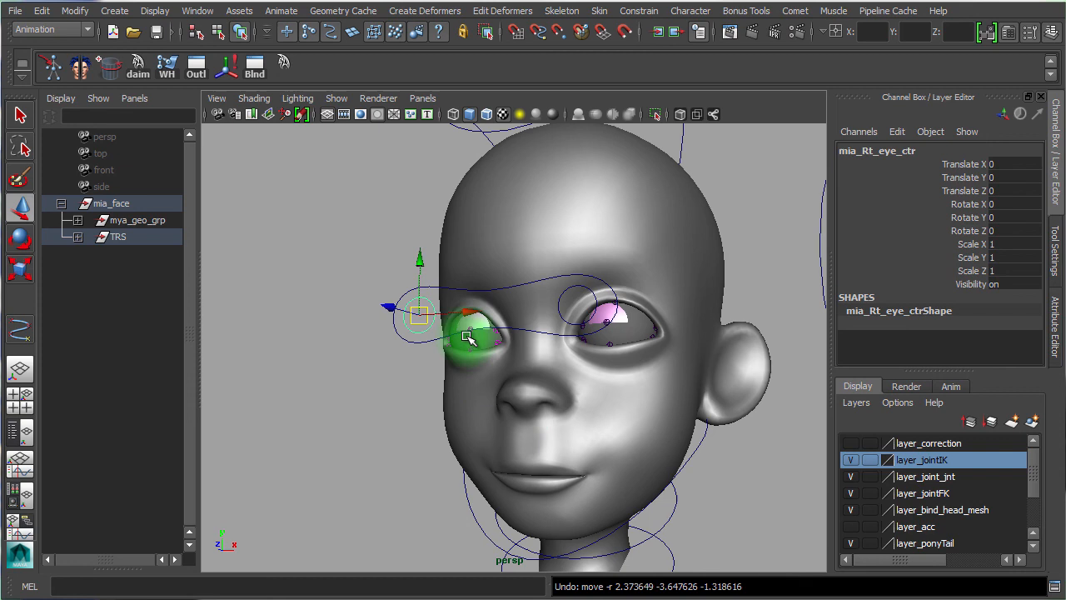
# Step: Select mia_eye_ctr with the left and right eye controls, widen the outliner, and lock and hide their rotate and scale channels
pyautogui.click(586, 291)
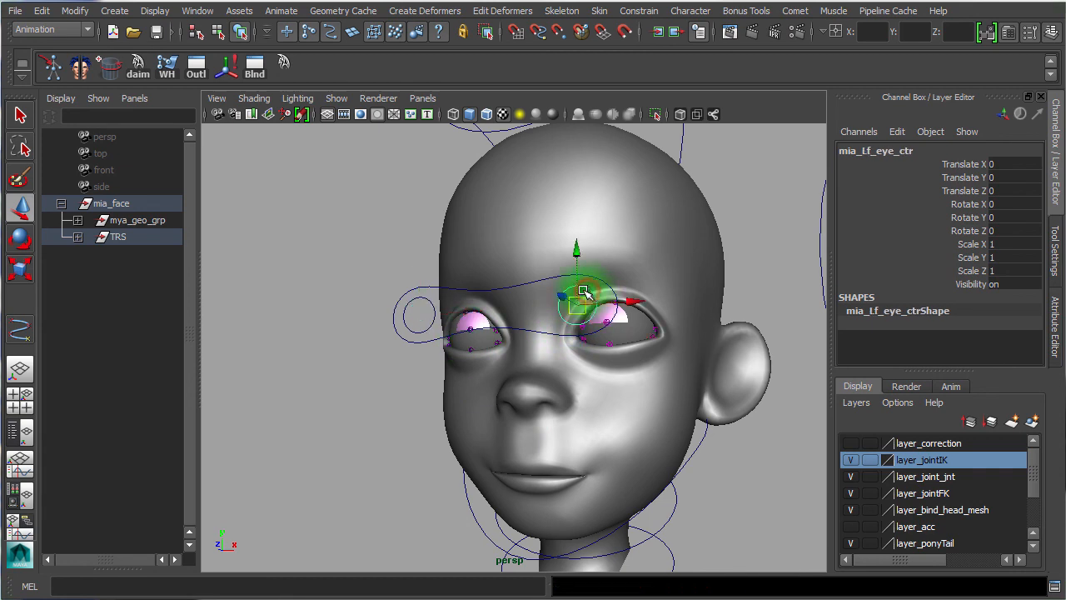
pyautogui.click(418, 288)
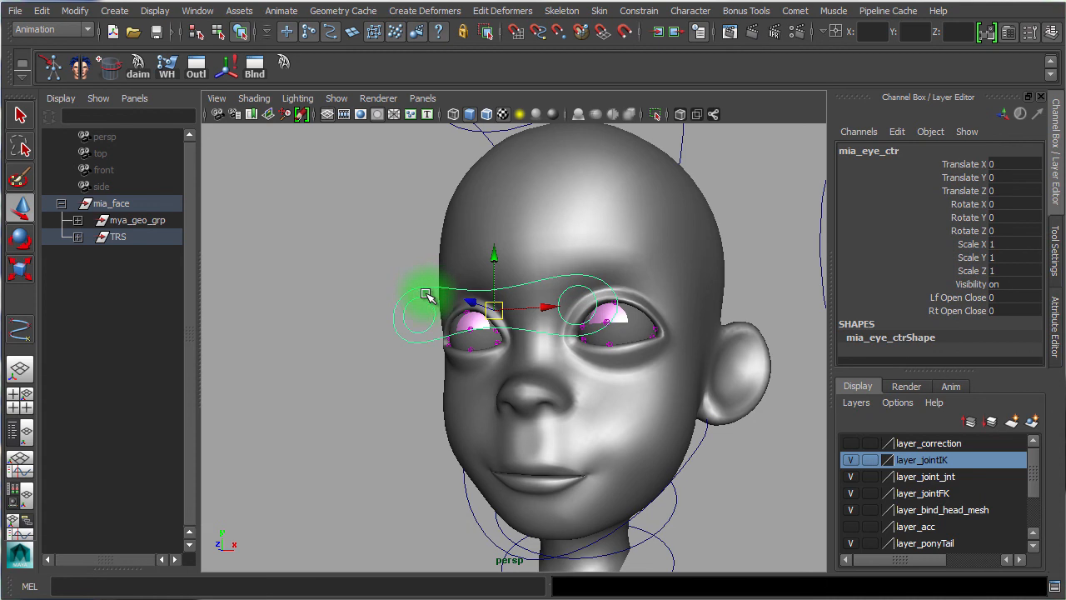
pyautogui.click(380, 382)
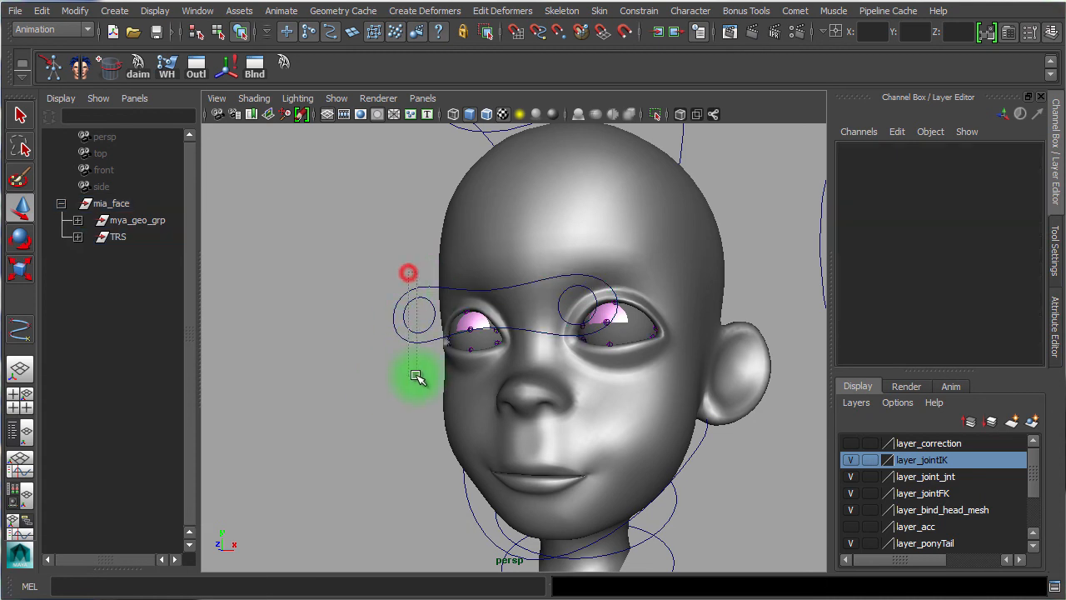
pyautogui.moveTo(415, 373); pyautogui.dragTo(417, 374)
pyautogui.keyDown('alt'); pyautogui.moveTo(740, 471); pyautogui.dragTo(688, 481); pyautogui.keyUp('alt')
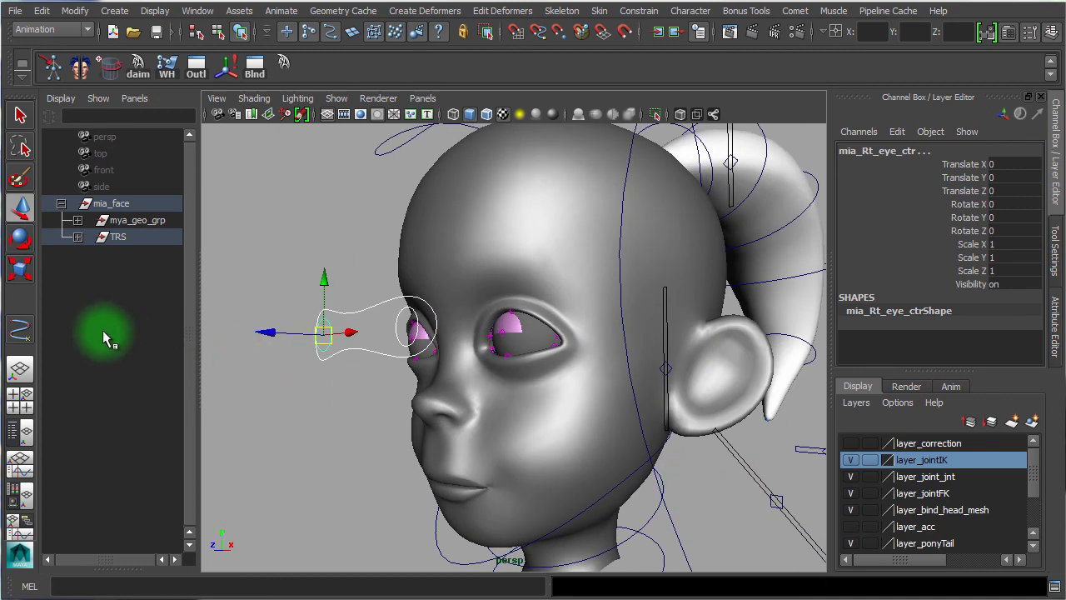
pyautogui.press('f')
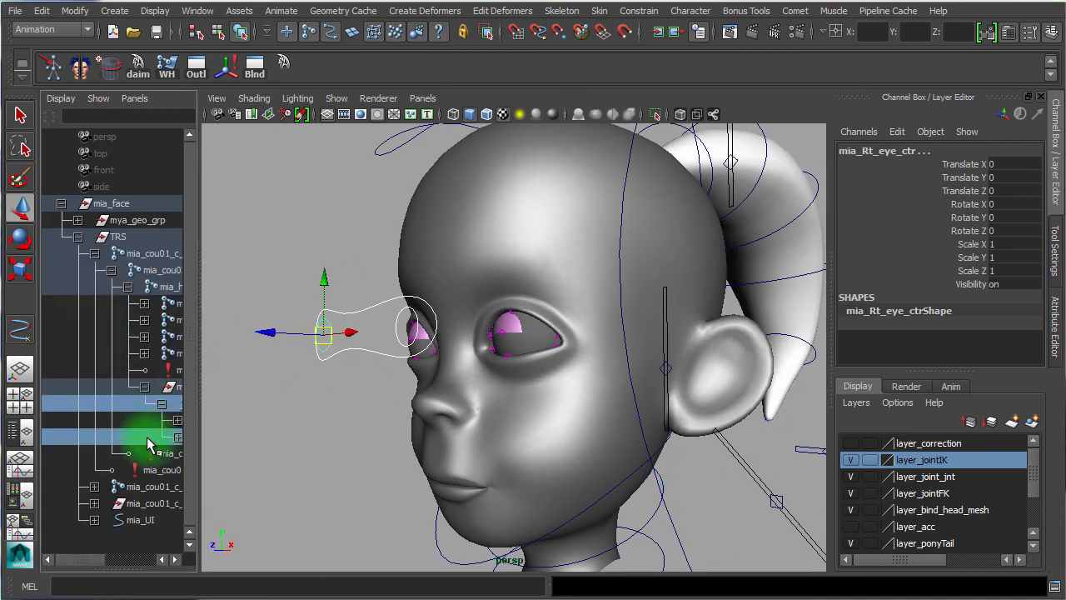
pyautogui.click(400, 342)
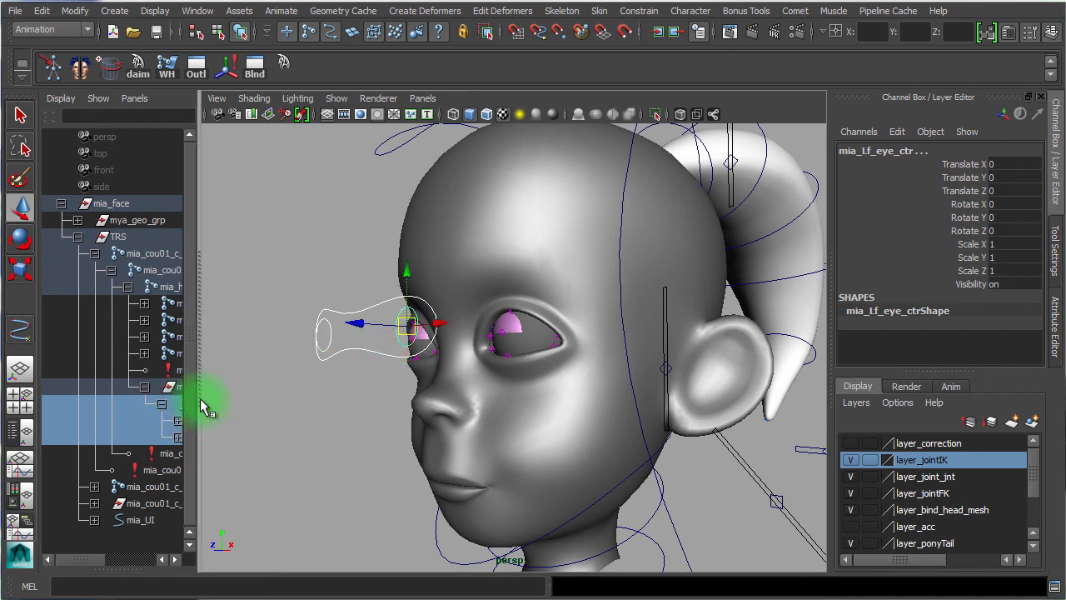
pyautogui.moveTo(197, 397); pyautogui.dragTo(378, 408)
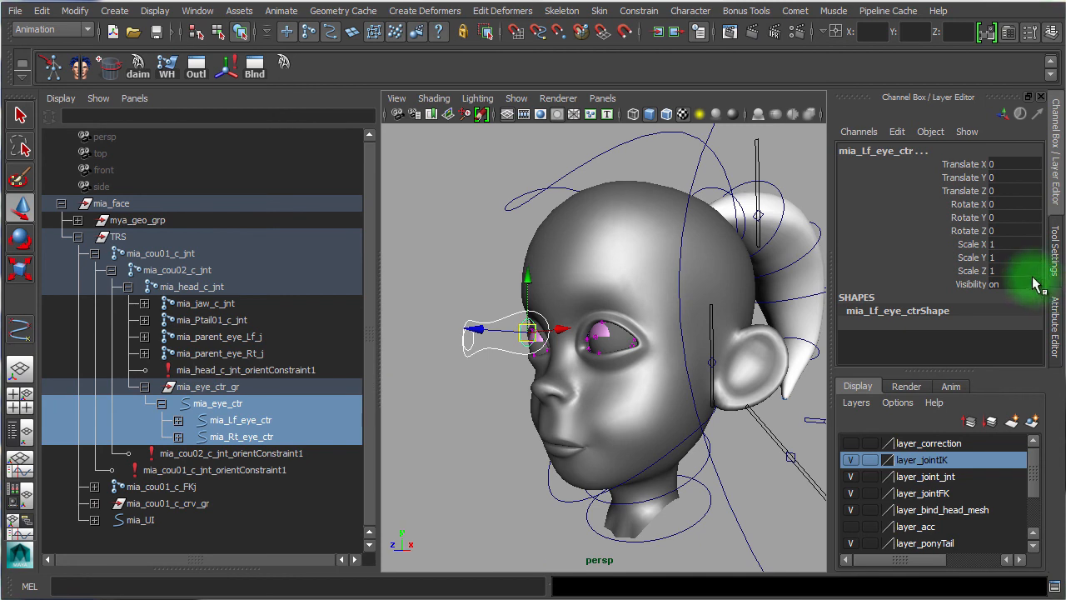
pyautogui.moveTo(958, 270); pyautogui.dragTo(964, 207)
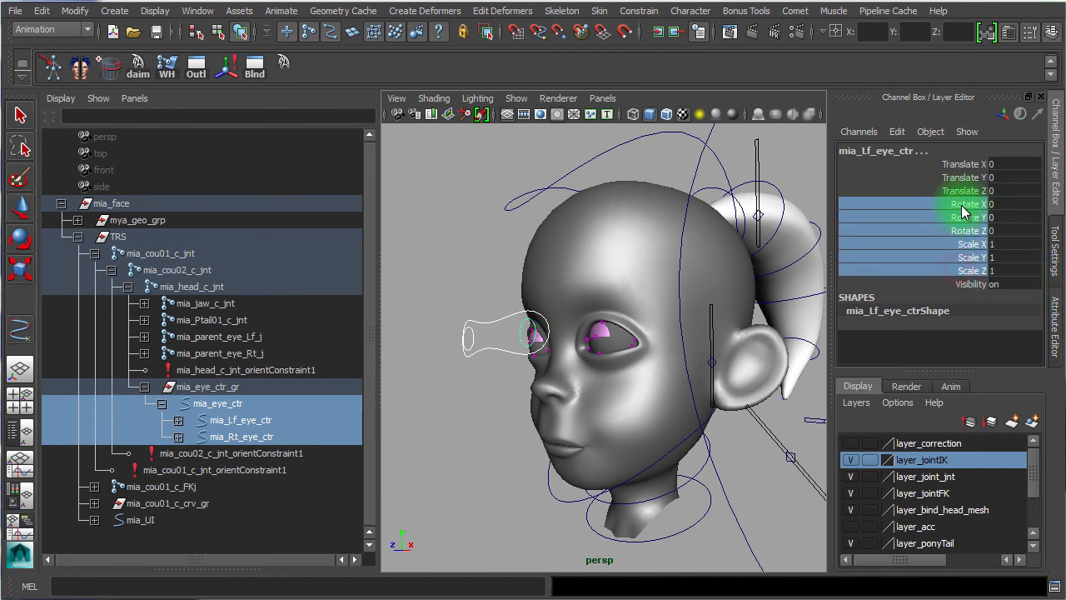
pyautogui.rightClick(962, 208)
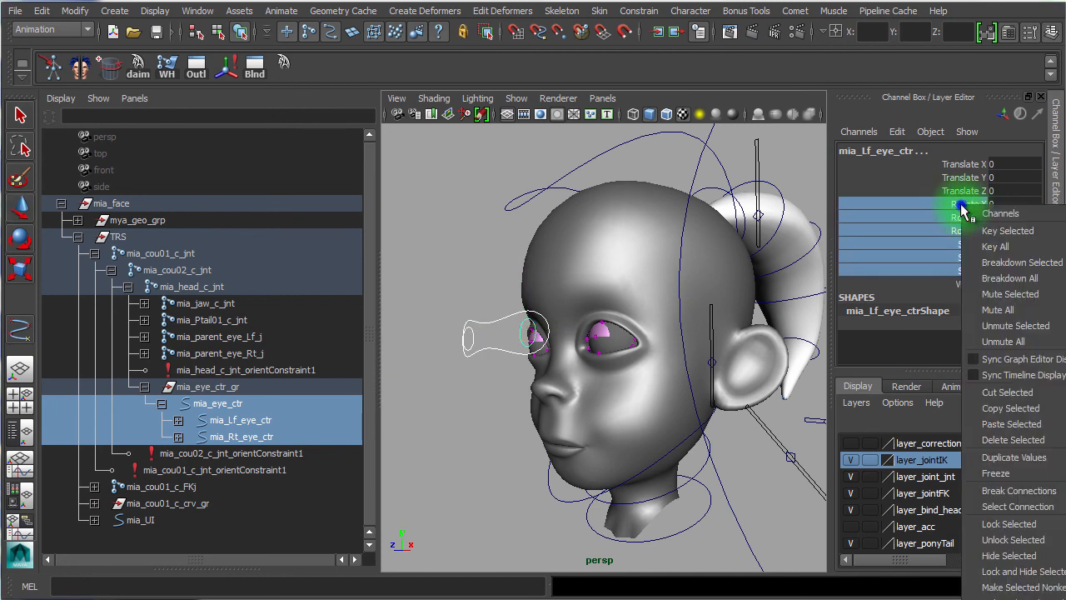
pyautogui.click(1003, 575)
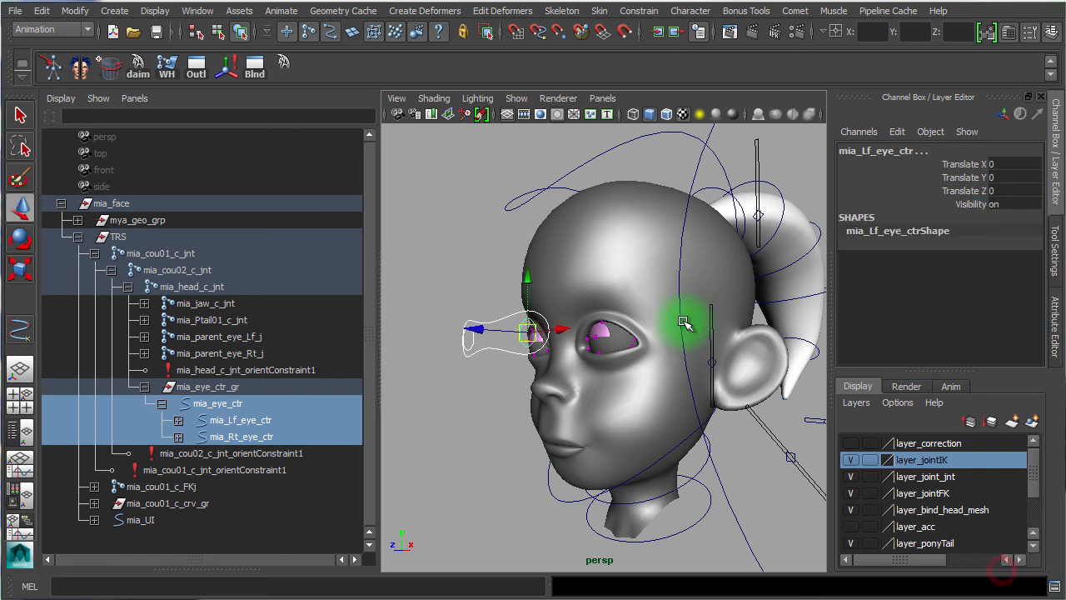
# Step: Test mia_eye_ctr by moving it slightly down and adjusting its Lf Open Close and Rt Open Close attributes
pyautogui.click(413, 356)
pyautogui.click(507, 318)
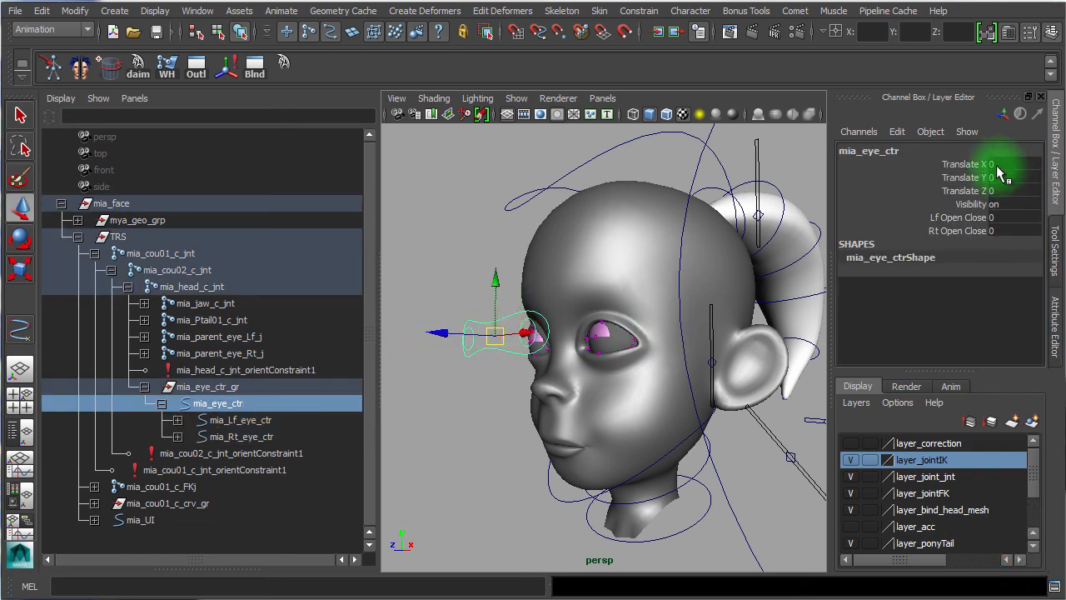
pyautogui.moveTo(490, 337)
pyautogui.mouseDown()
pyautogui.moveTo(498, 306)
pyautogui.moveTo(475, 357)
pyautogui.moveTo(321, 358)
pyautogui.moveTo(477, 354)
pyautogui.moveTo(476, 341)
pyautogui.moveTo(488, 340)
pyautogui.mouseUp()
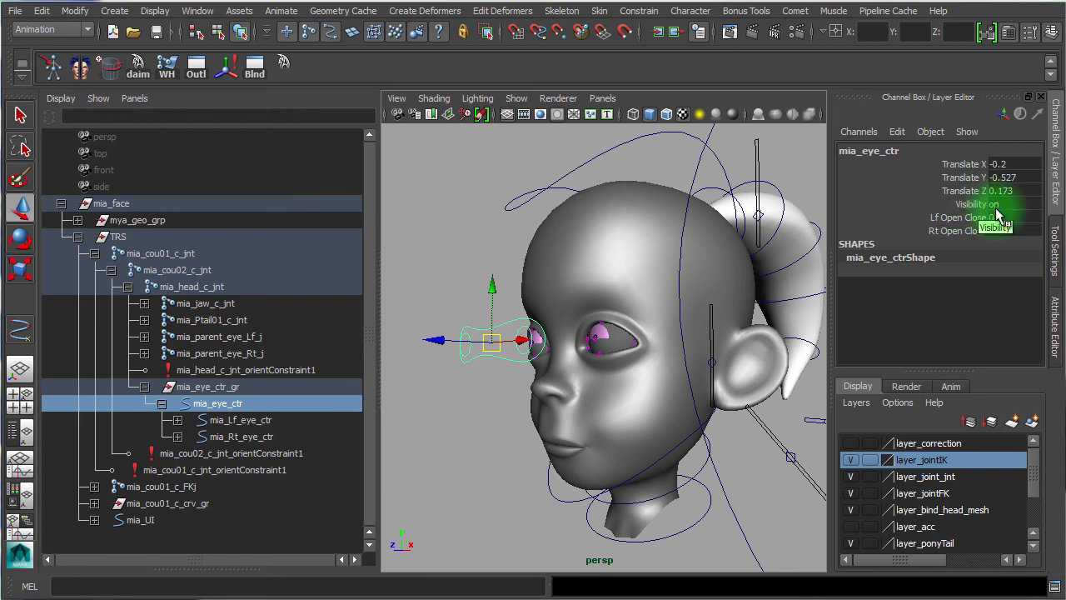
pyautogui.click(946, 217)
pyautogui.keyDown('alt'); pyautogui.moveTo(516, 306); pyautogui.dragTo(518, 266); pyautogui.keyUp('alt')
pyautogui.moveTo(519, 266); pyautogui.dragTo(483, 285, button='middle')
pyautogui.click(953, 230)
pyautogui.moveTo(603, 218); pyautogui.dragTo(624, 238, button='middle')
# Step: Test the right eye control by moving it to about -0.378, -1.963, 0.118, and deselect it
pyautogui.click(570, 347)
pyautogui.moveTo(571, 347); pyautogui.dragTo(593, 351, button='middle')
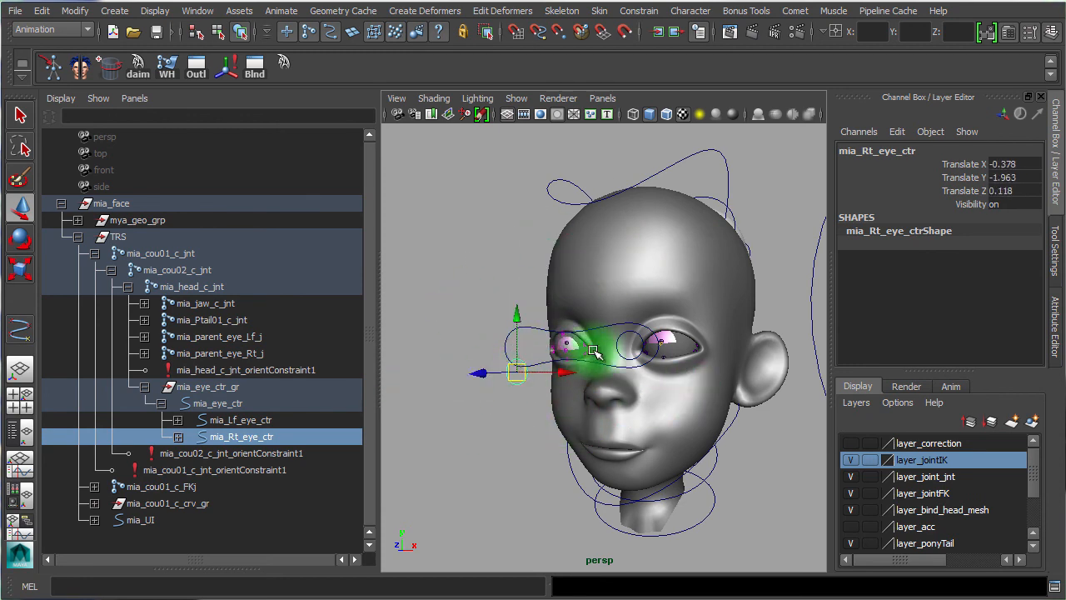
pyautogui.click(635, 336)
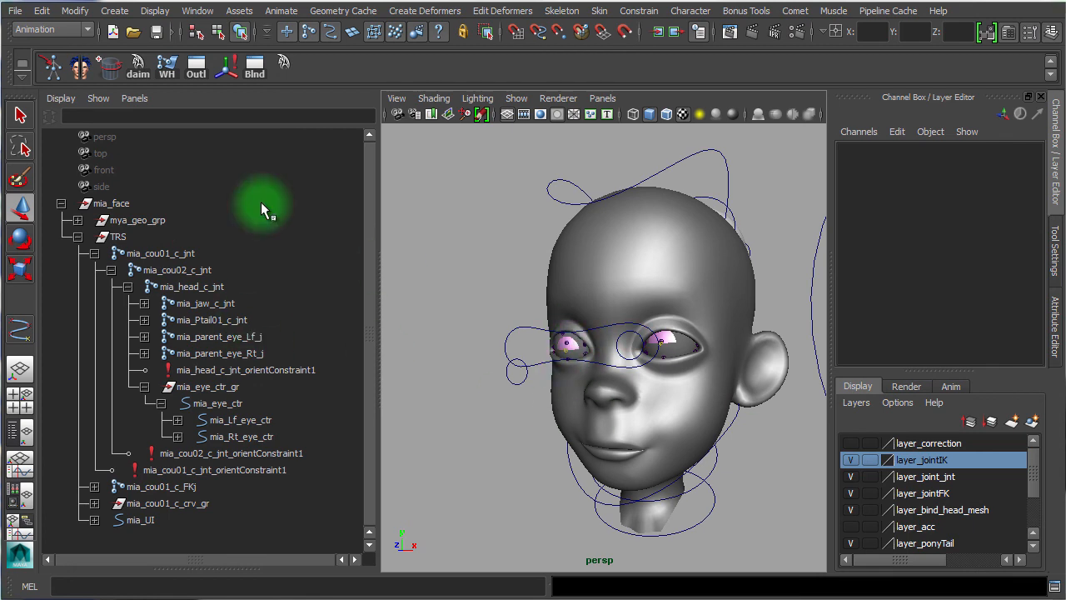
# Step: Display the wireframe over the shaded head and raise the four eyebrow sliders to Translate Y 10
pyautogui.keyDown('alt'); pyautogui.moveTo(752, 471); pyautogui.dragTo(518, 434, button='right'); pyautogui.keyUp('alt')
pyautogui.keyDown('alt'); pyautogui.moveTo(673, 420); pyautogui.dragTo(731, 408); pyautogui.keyUp('alt')
pyautogui.keyDown('alt'); pyautogui.moveTo(583, 374); pyautogui.dragTo(672, 383, button='right'); pyautogui.keyUp('alt')
pyautogui.keyDown('alt'); pyautogui.moveTo(678, 392); pyautogui.dragTo(522, 380, button='middle'); pyautogui.keyUp('alt')
pyautogui.keyDown('alt'); pyautogui.moveTo(578, 350); pyautogui.dragTo(566, 357); pyautogui.keyUp('alt')
pyautogui.keyDown('alt'); pyautogui.moveTo(556, 341); pyautogui.dragTo(610, 341, button='right'); pyautogui.keyUp('alt')
pyautogui.keyDown('alt'); pyautogui.moveTo(576, 337); pyautogui.dragTo(640, 326); pyautogui.keyUp('alt')
pyautogui.moveTo(614, 292)
pyautogui.mouseDown()
pyautogui.moveTo(792, 281)
pyautogui.moveTo(648, 264)
pyautogui.moveTo(631, 229)
pyautogui.mouseUp()
pyautogui.click(666, 114)
pyautogui.click(658, 276)
# Step: Test the eyebrow sliders by lowering them to about -7.14 and bringing them back up to about -1.88 in Translate Y
pyautogui.moveTo(632, 230); pyautogui.dragTo(626, 291)
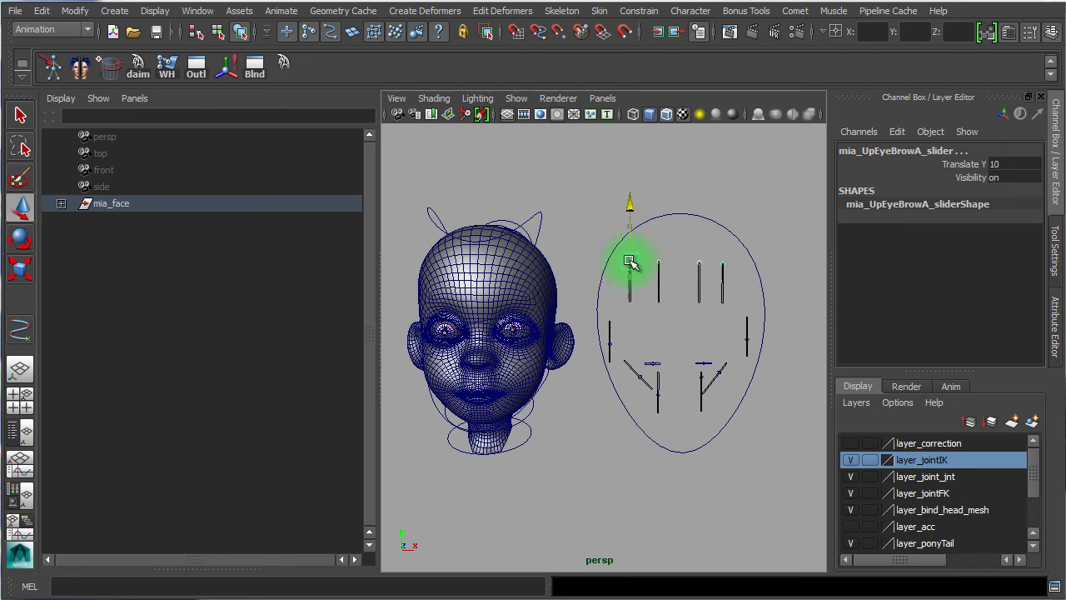
pyautogui.click(525, 277)
pyautogui.moveTo(608, 306); pyautogui.dragTo(755, 292)
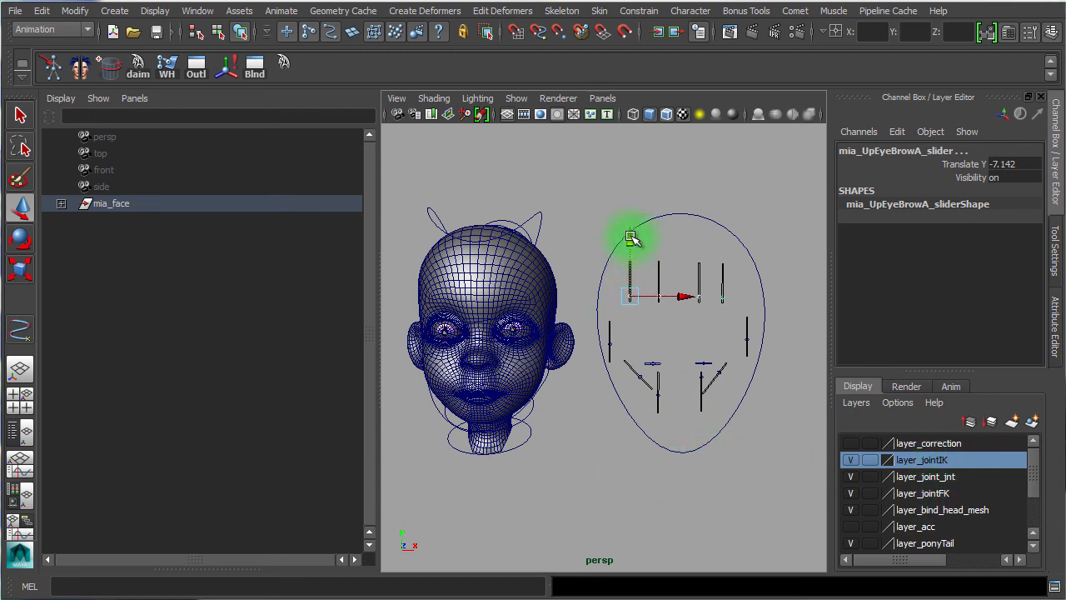
pyautogui.moveTo(630, 236); pyautogui.dragTo(641, 279)
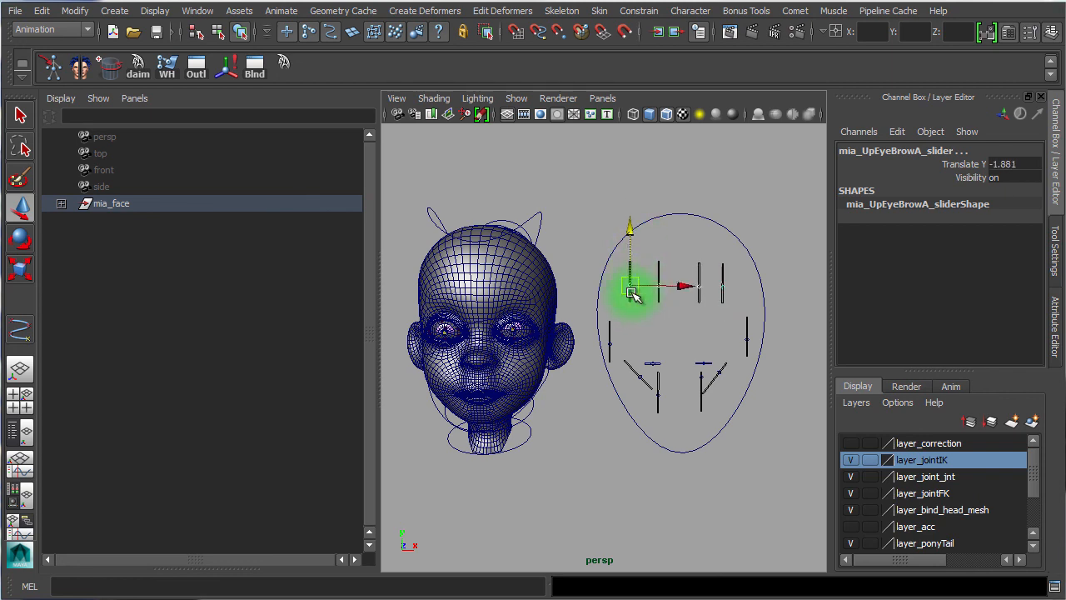